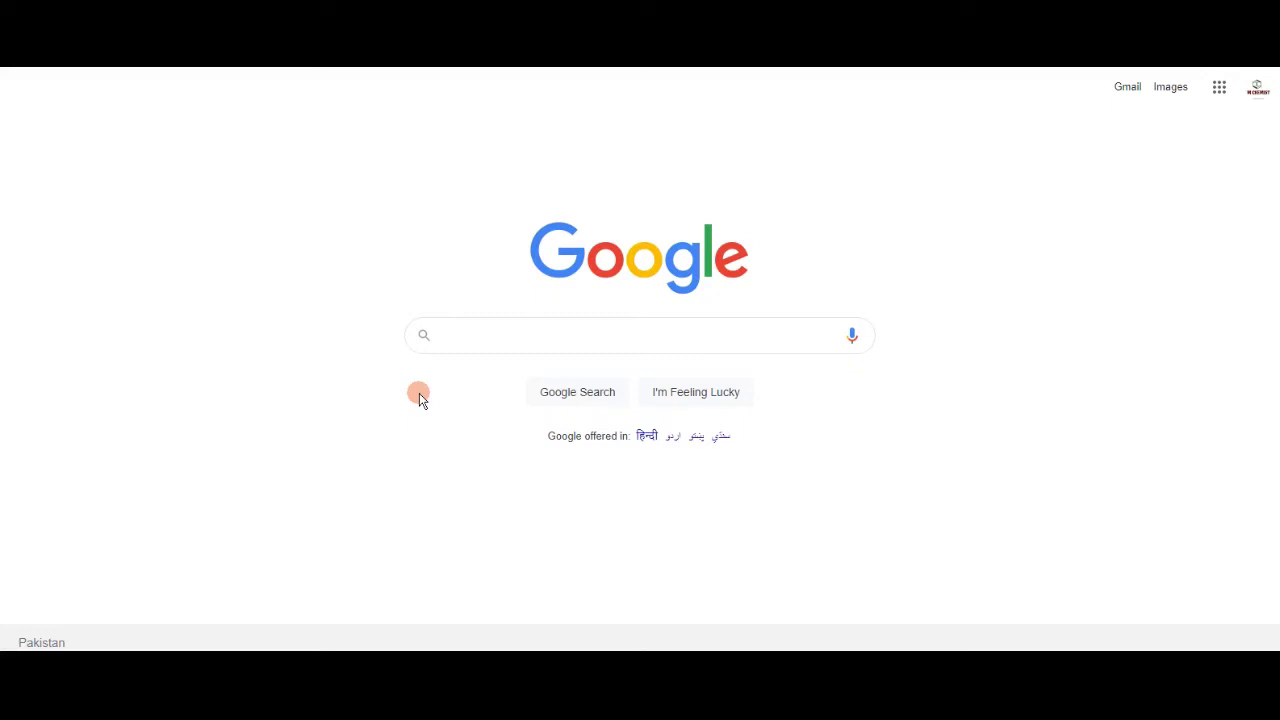
Search Google for 'federal board' using the autocomplete suggestion.
left_click(454, 338)
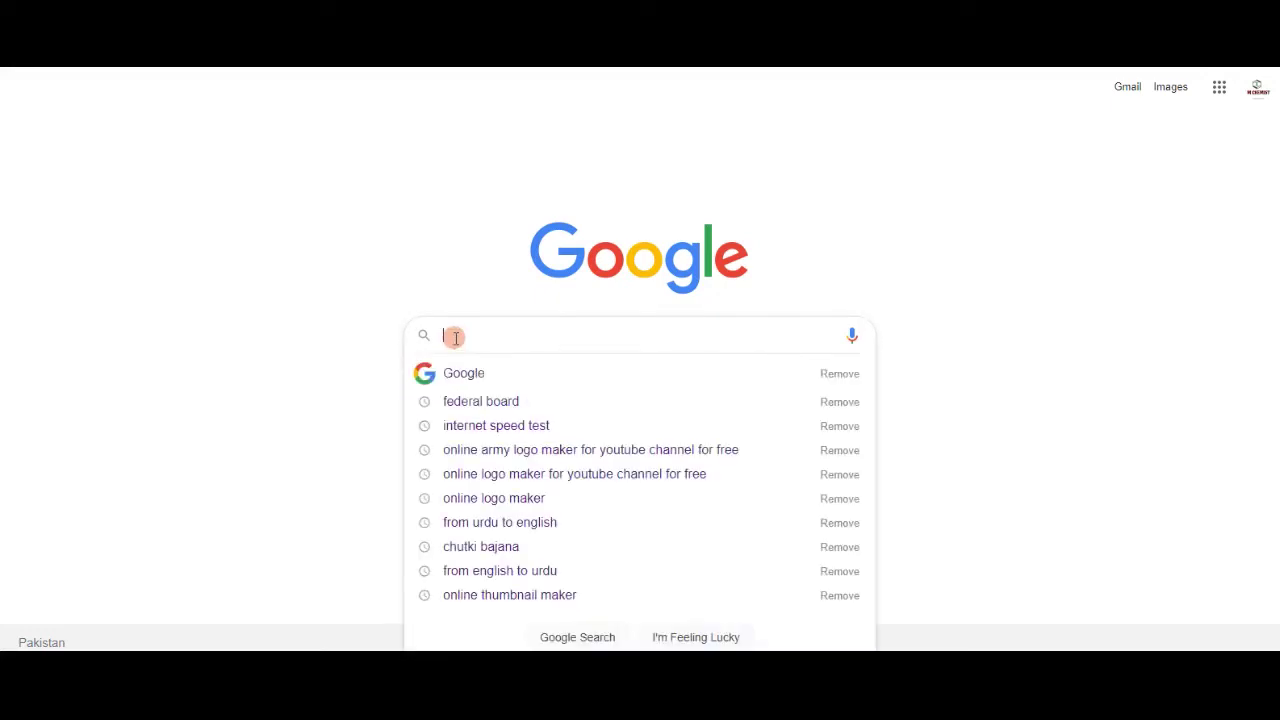
type("f")
left_click(474, 366)
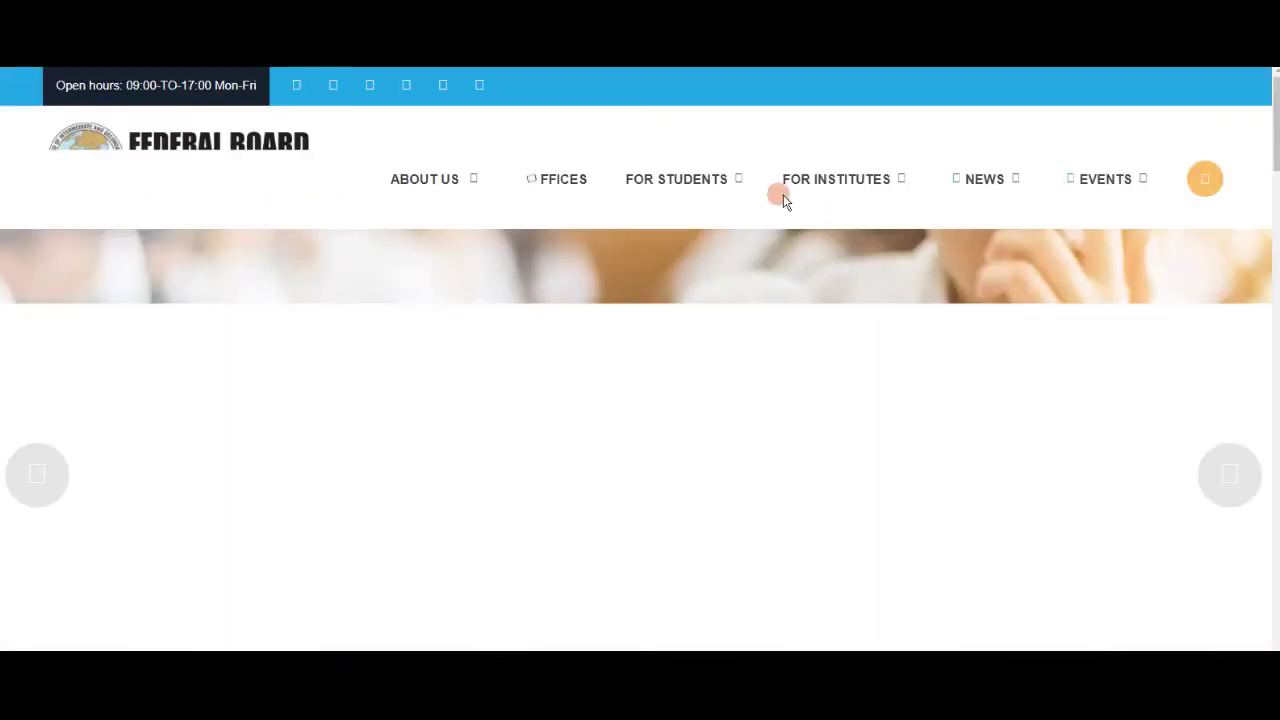
Dismiss the Latest News popup and open the Online Services details page.
mouse_move(785, 200)
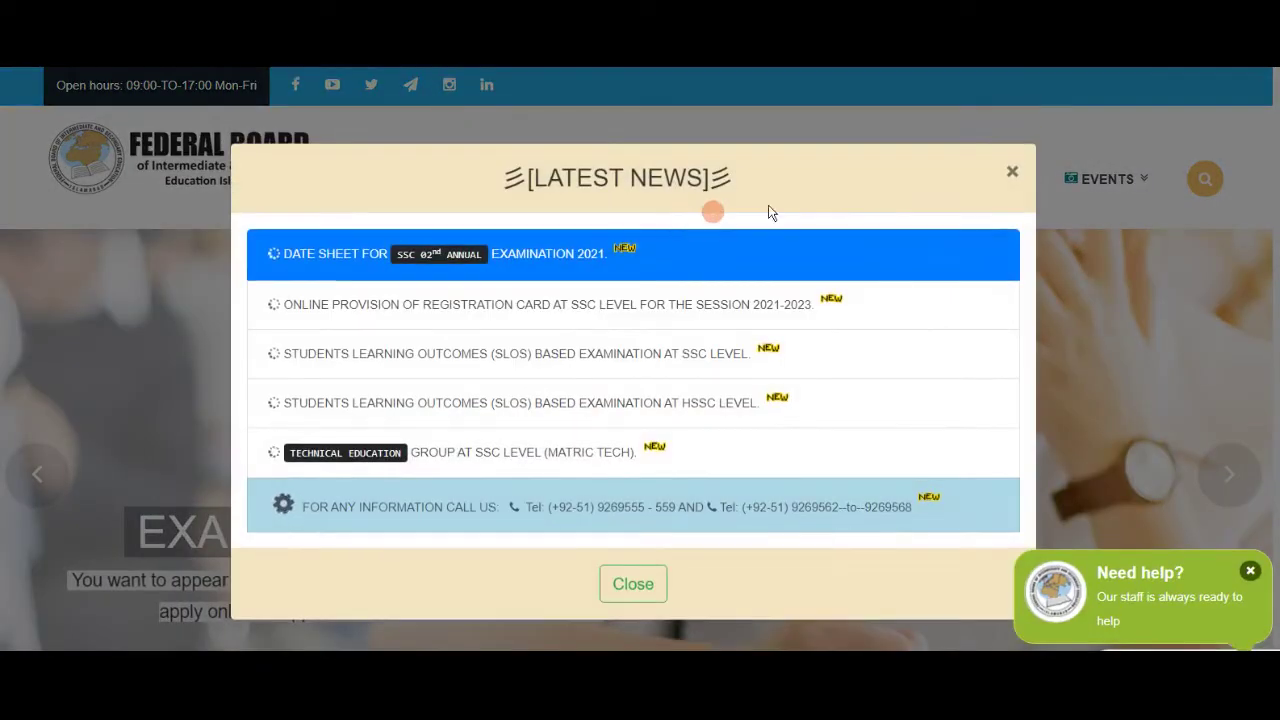
left_click(1014, 173)
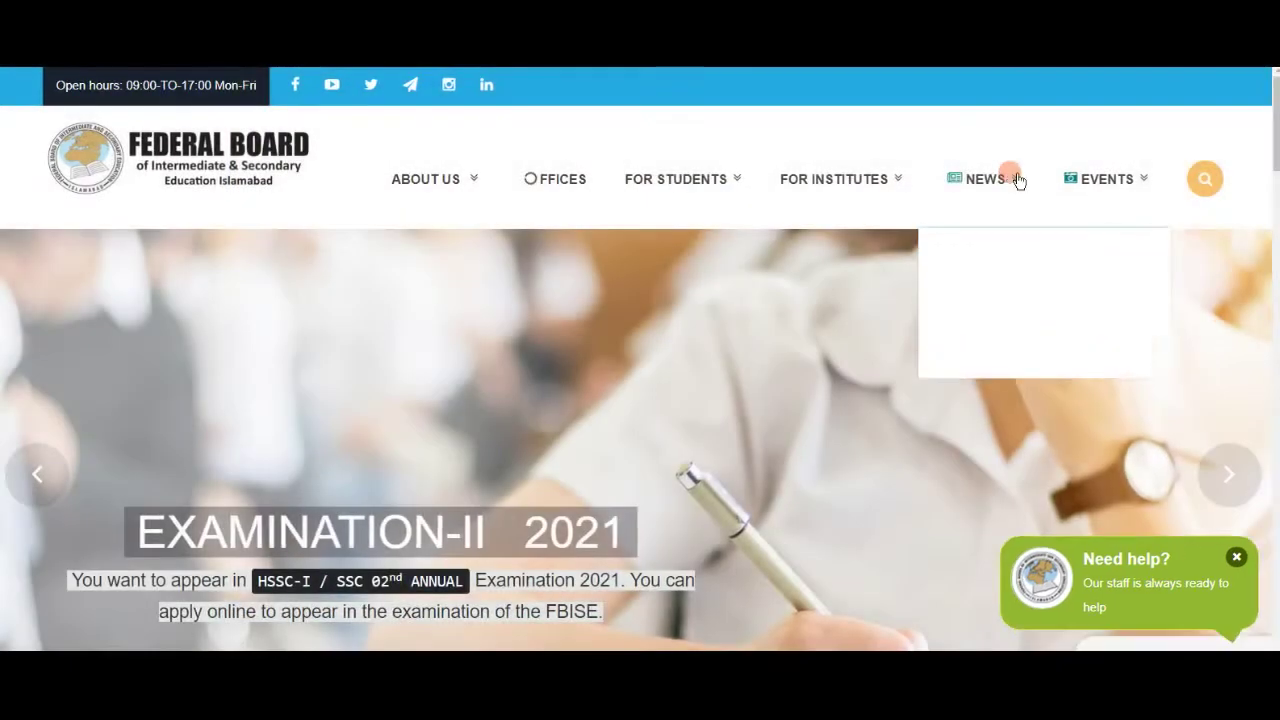
scroll(880, 206, "down", 5)
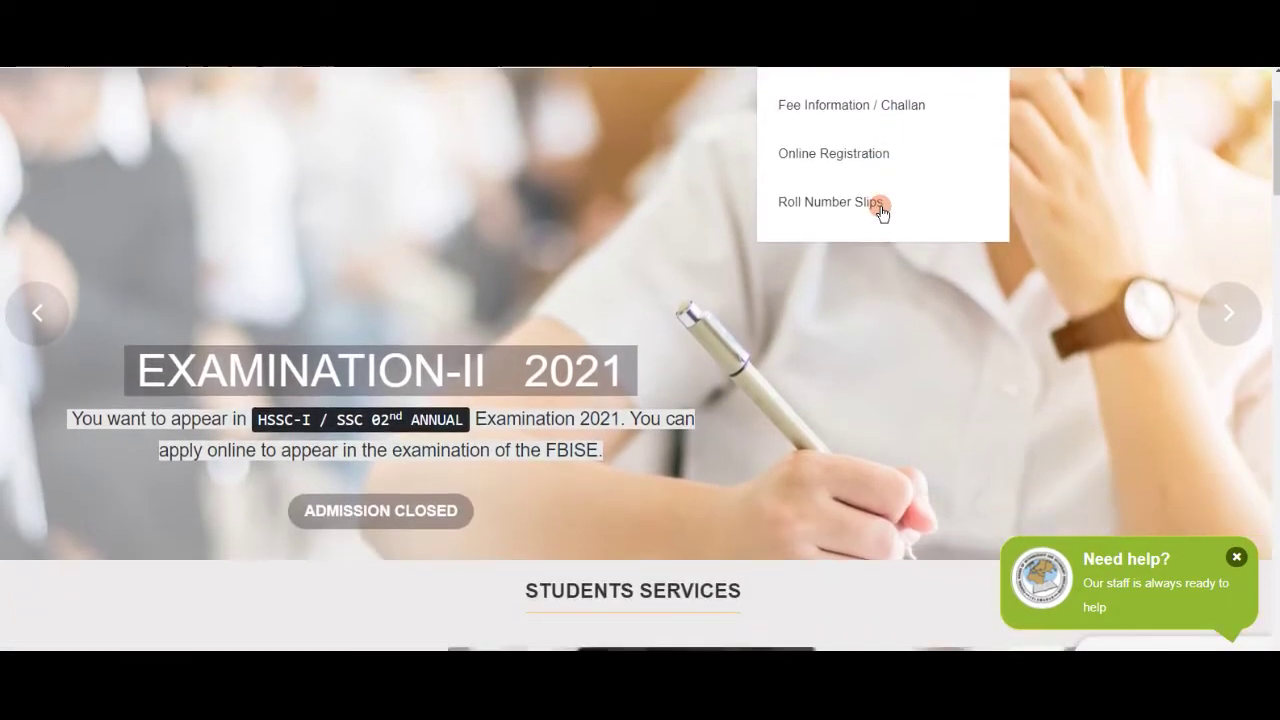
scroll(880, 206, "down", 10)
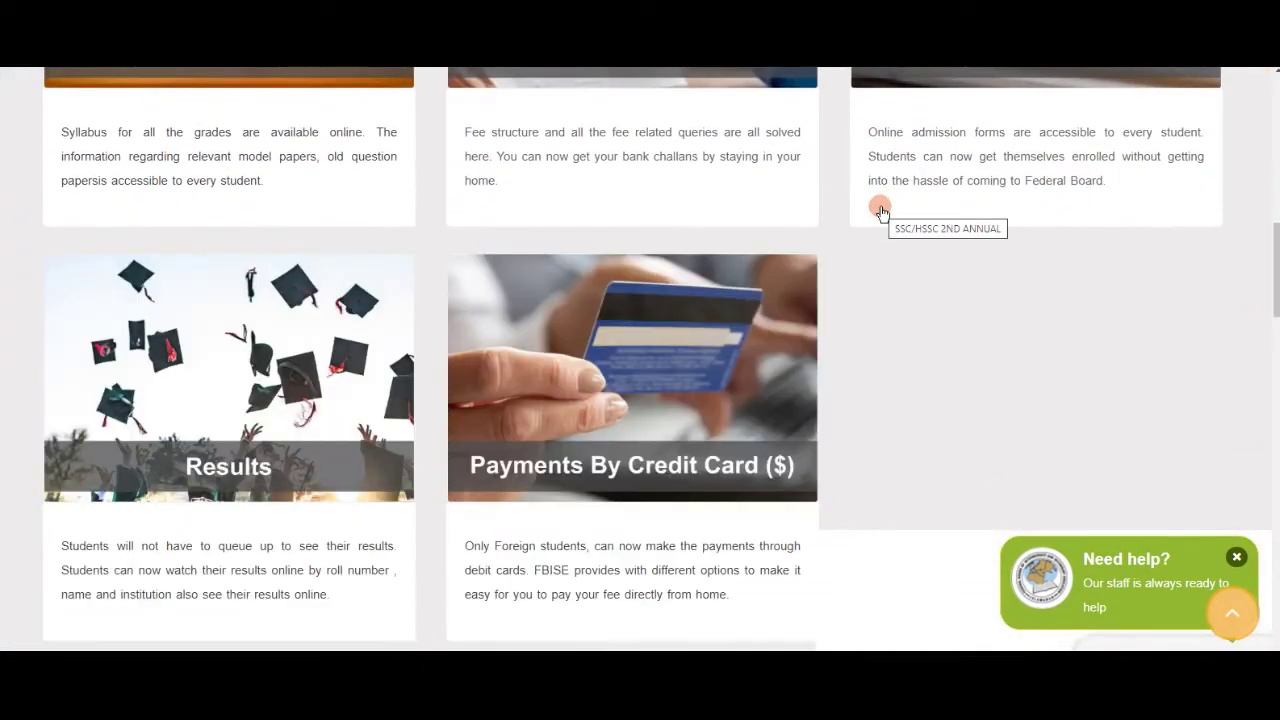
scroll(880, 210, "down", 2)
scroll(880, 210, "down", 6)
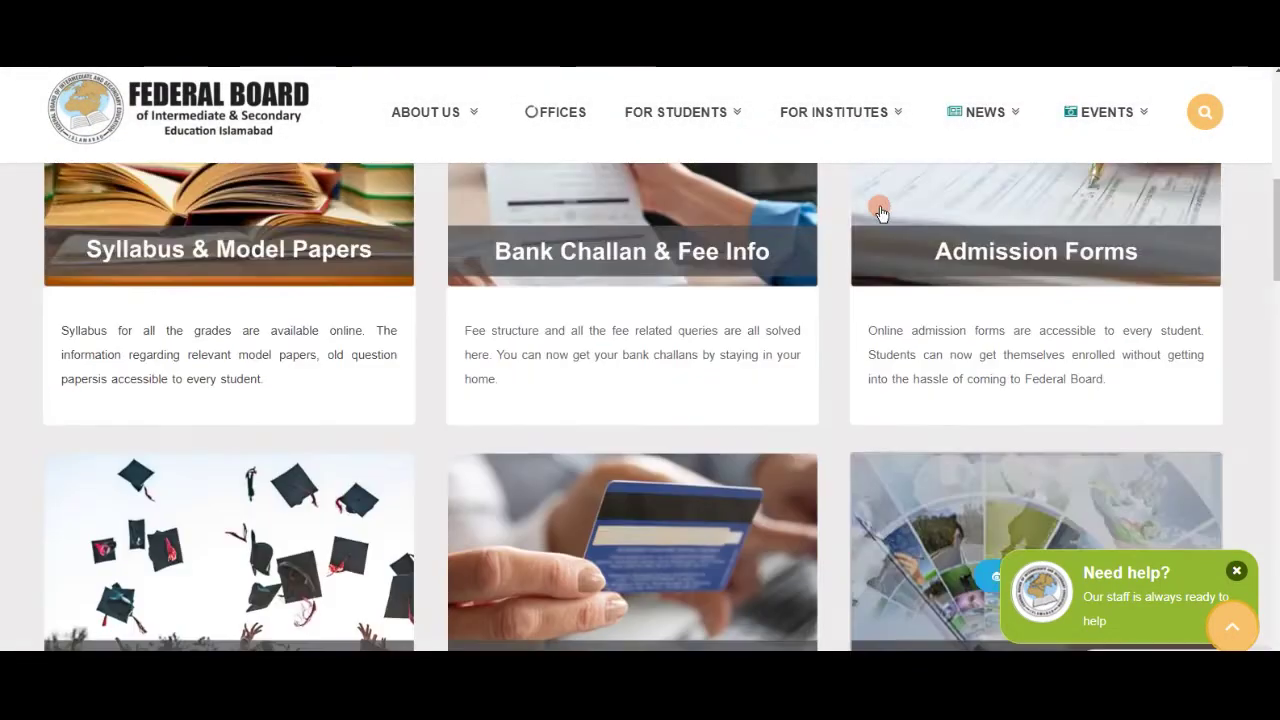
mouse_move(970, 430)
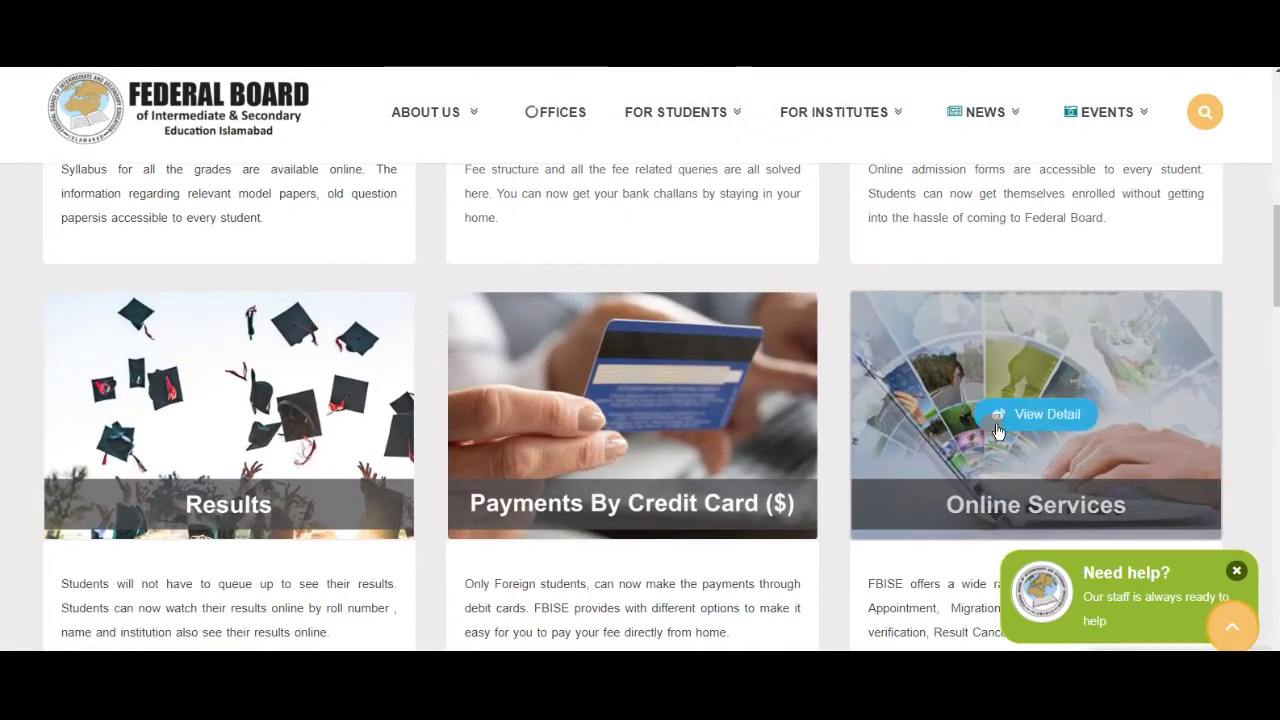
left_click(615, 284)
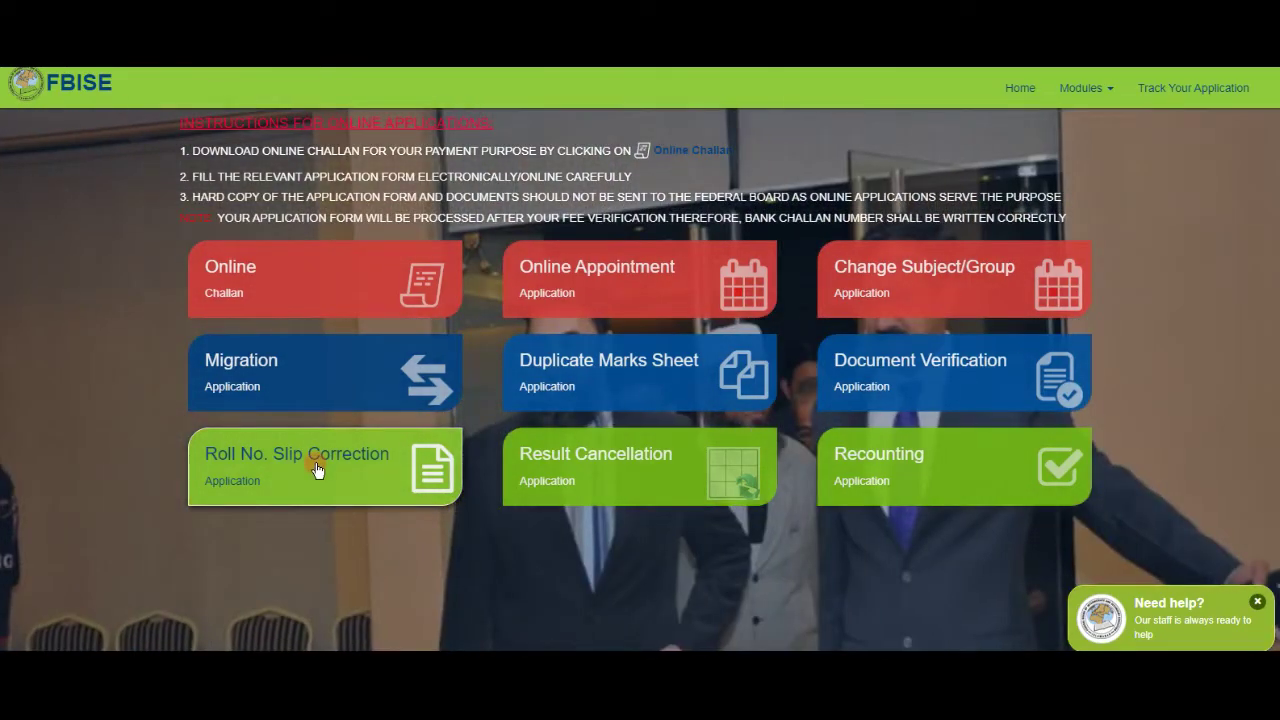
Open the Roll No. Slip Correction form and highlight its challan, form-filling and fee-verification instructions.
left_click(316, 463)
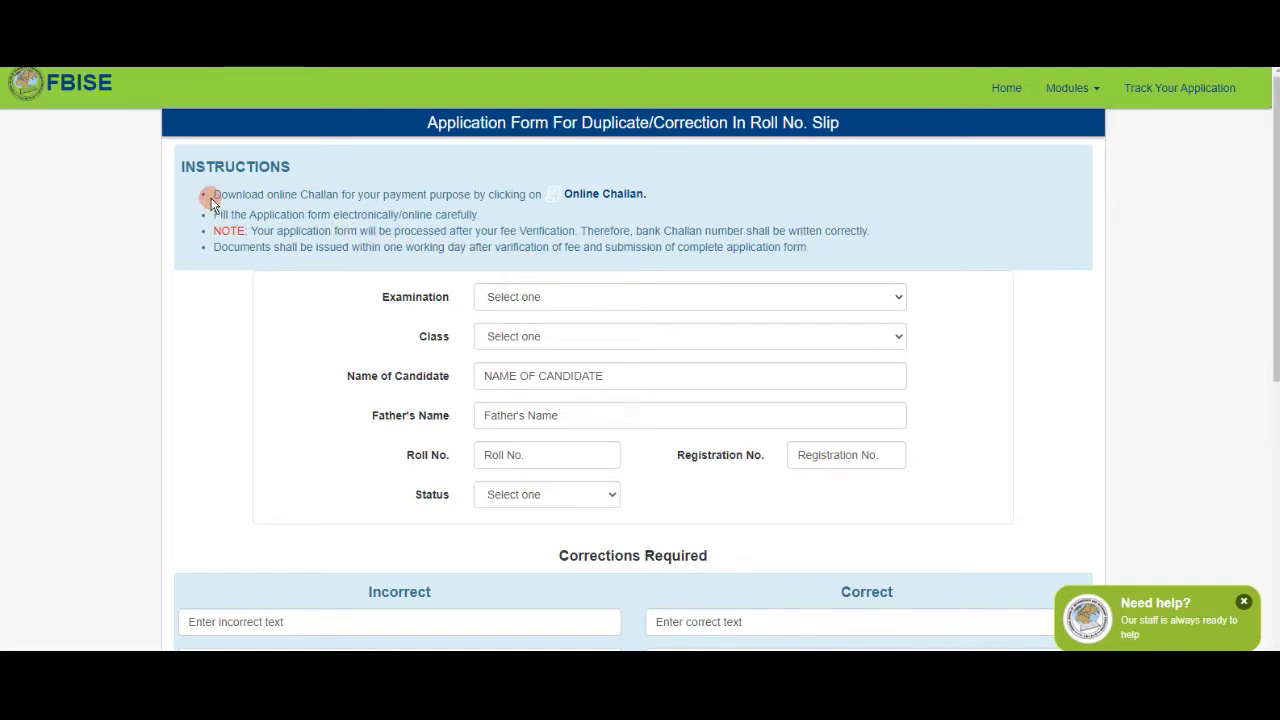
left_click_drag(212, 194, 434, 194)
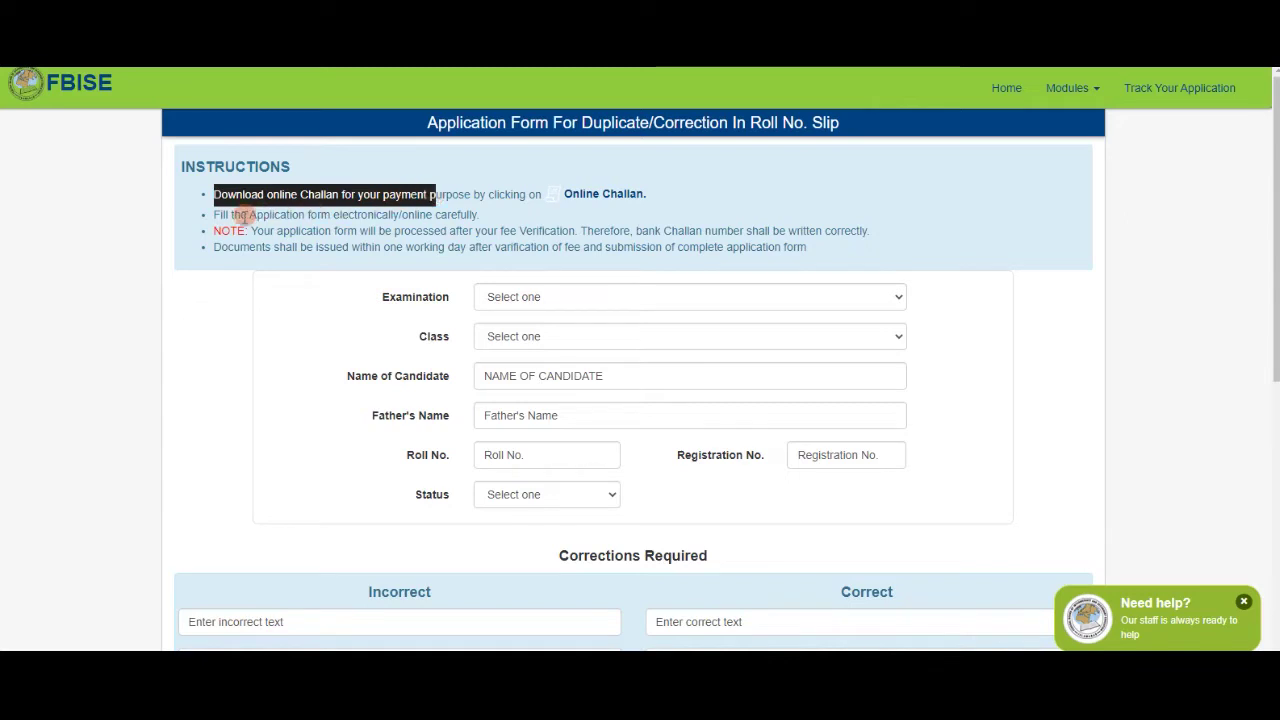
left_click_drag(211, 215, 480, 224)
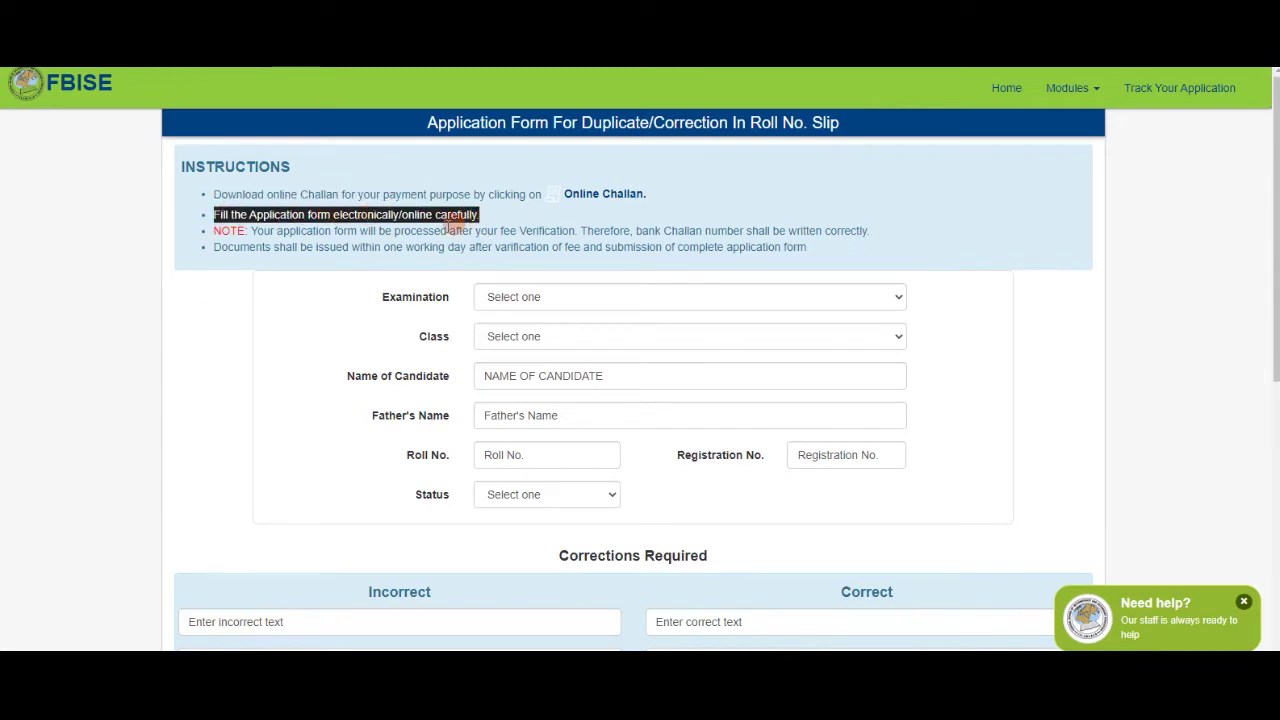
left_click_drag(270, 231, 578, 234)
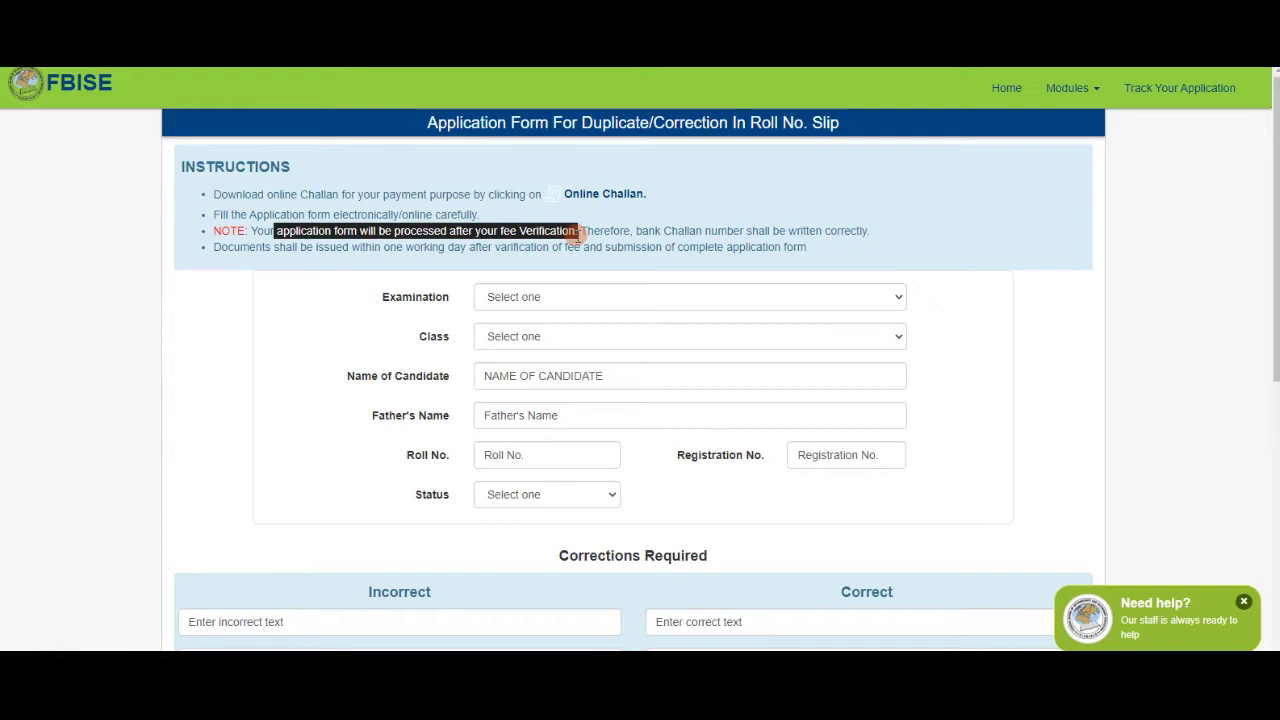
Highlight the bank challan, document issuance and challan payment notes, then start a new tab.
left_click_drag(634, 231, 735, 247)
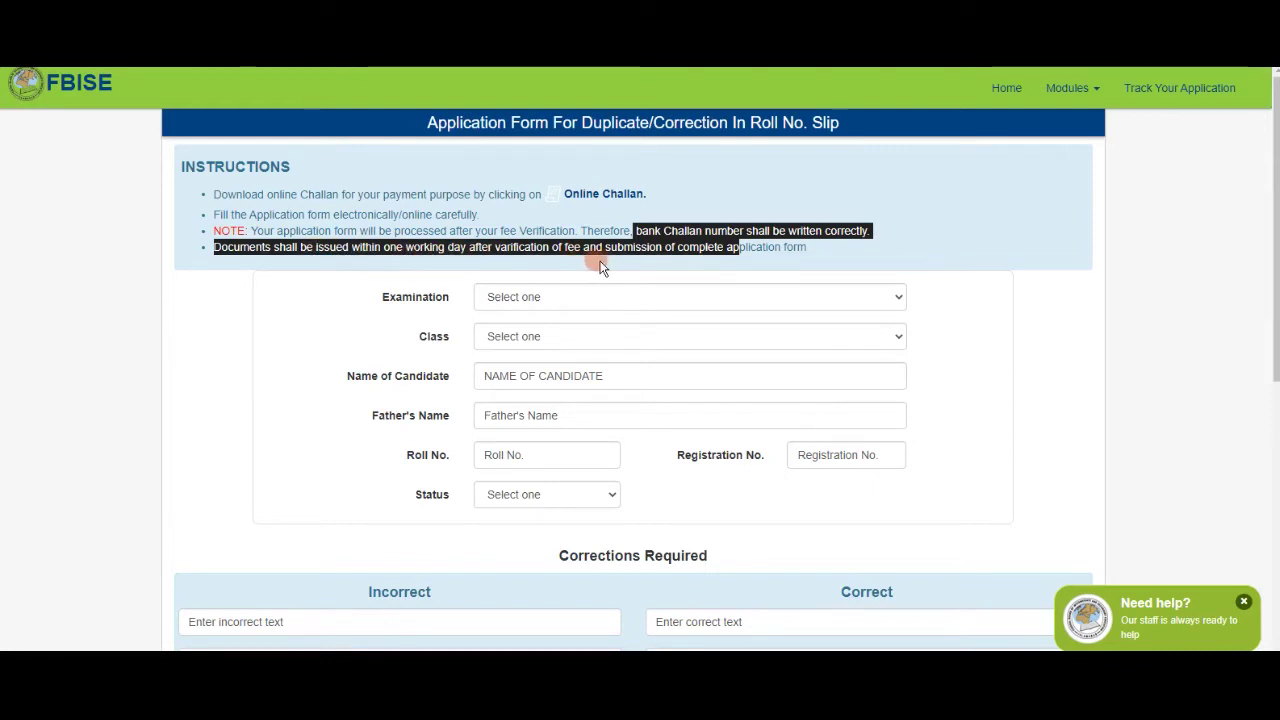
left_click(752, 247)
left_click_drag(752, 247, 806, 247)
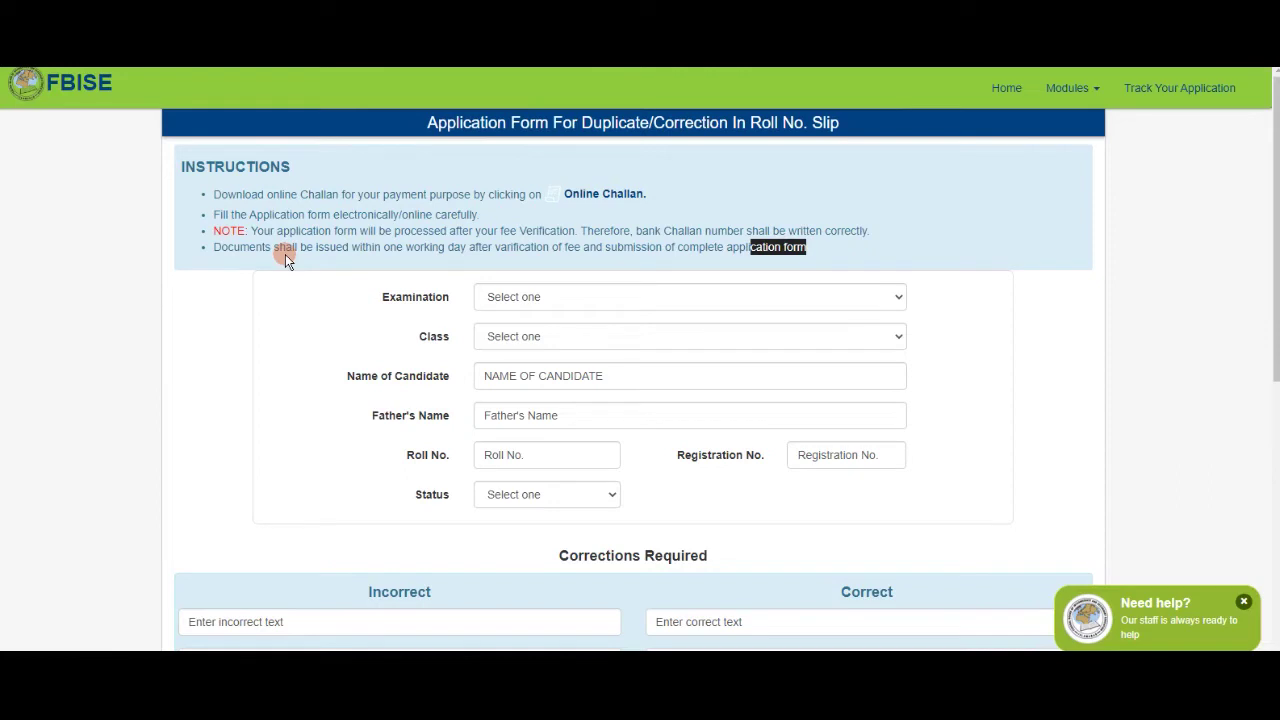
left_click_drag(297, 194, 530, 203)
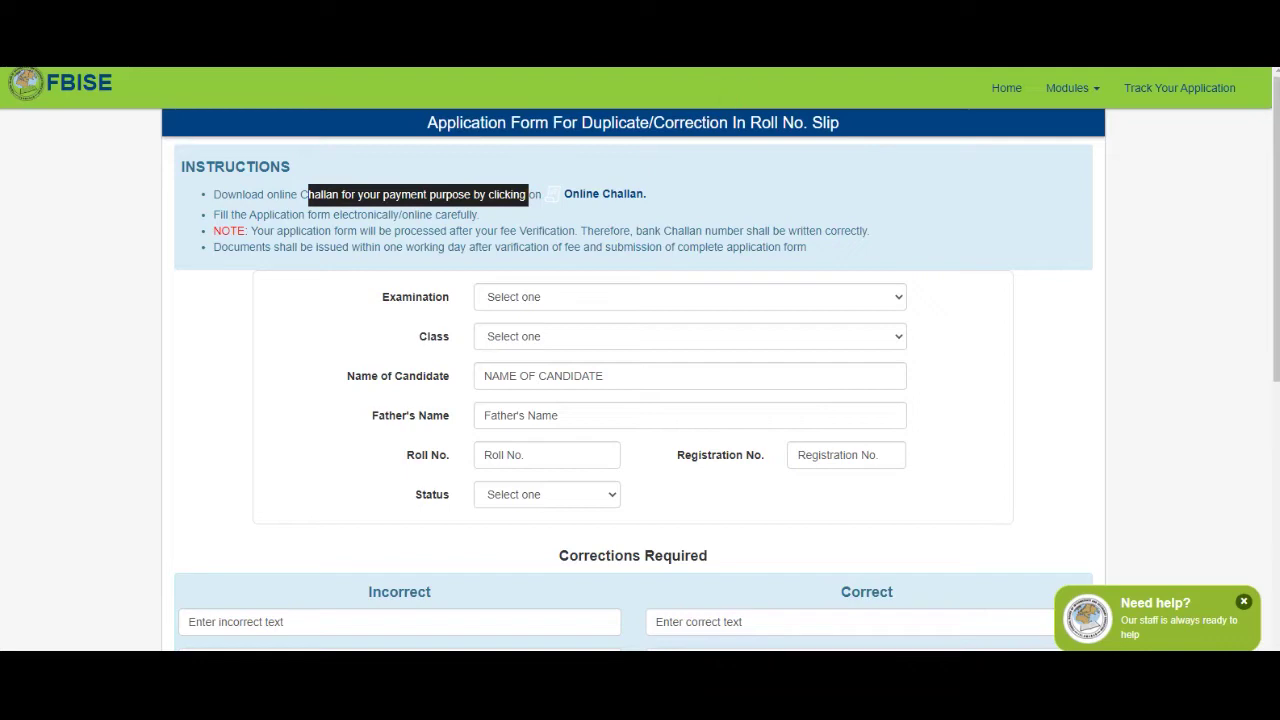
key("ctrl+t")
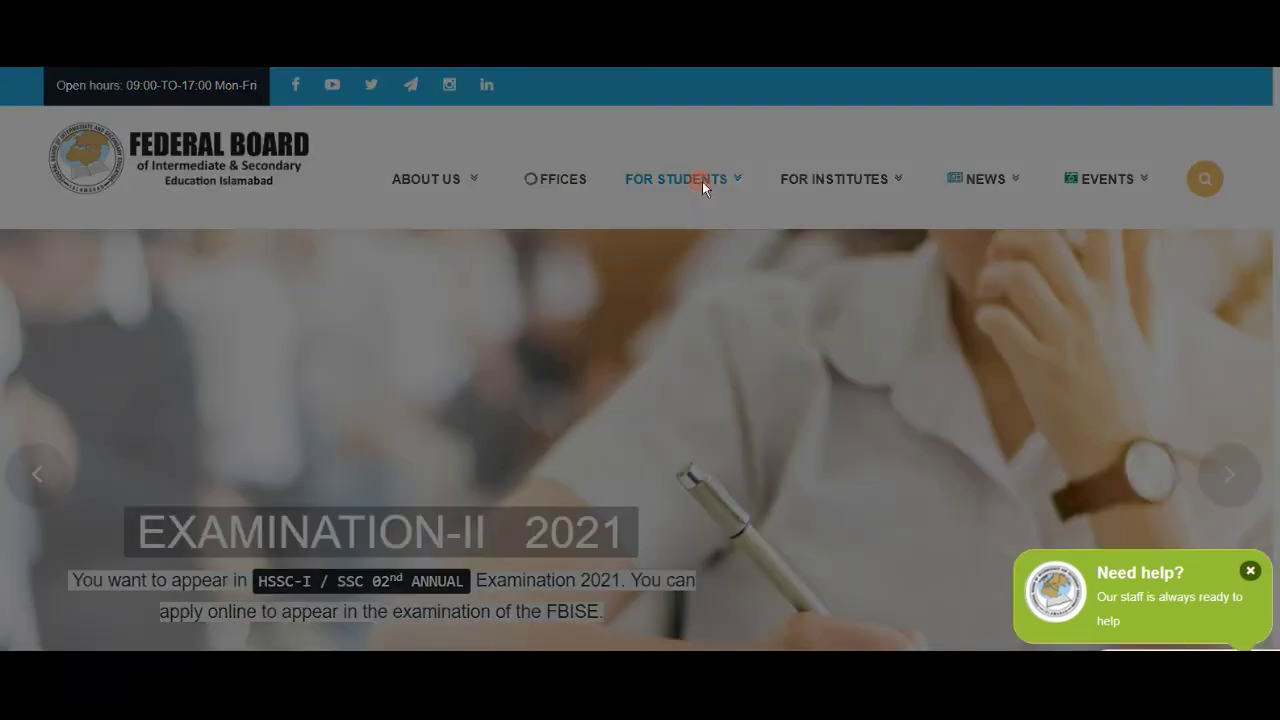
Dismiss the Latest News popup and open the fee information and challan page.
left_click(1010, 170)
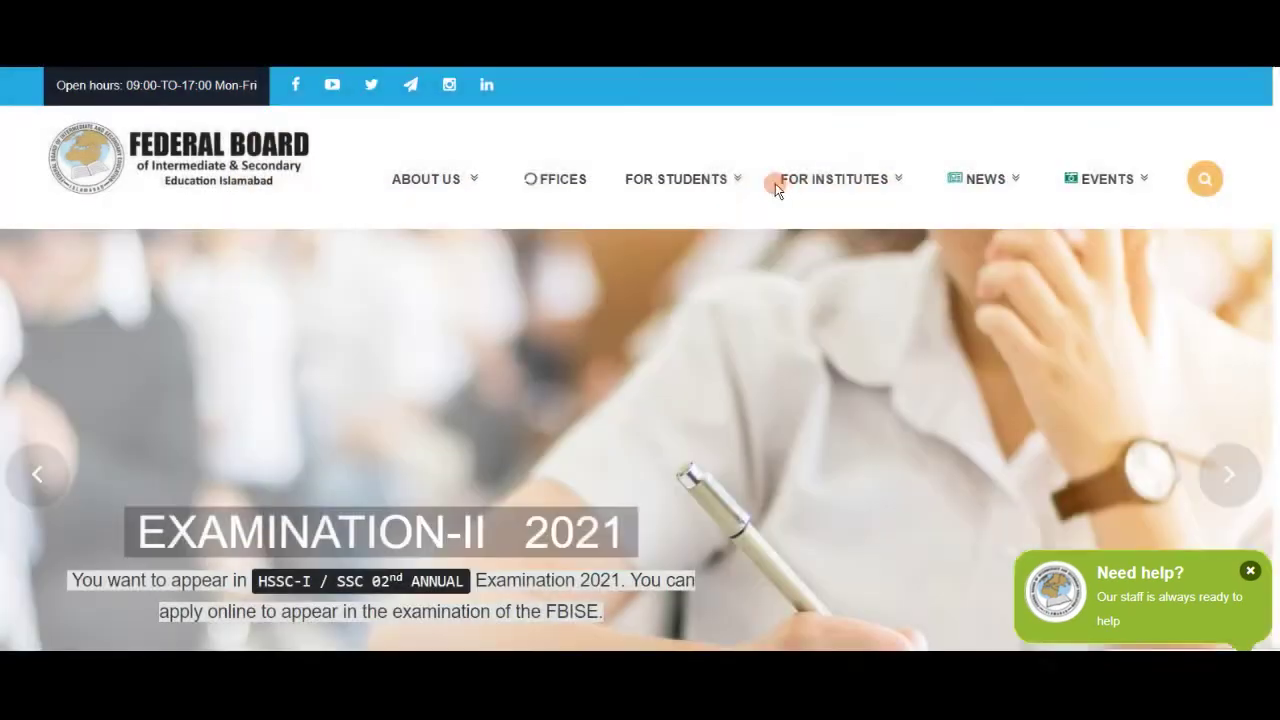
mouse_move(730, 182)
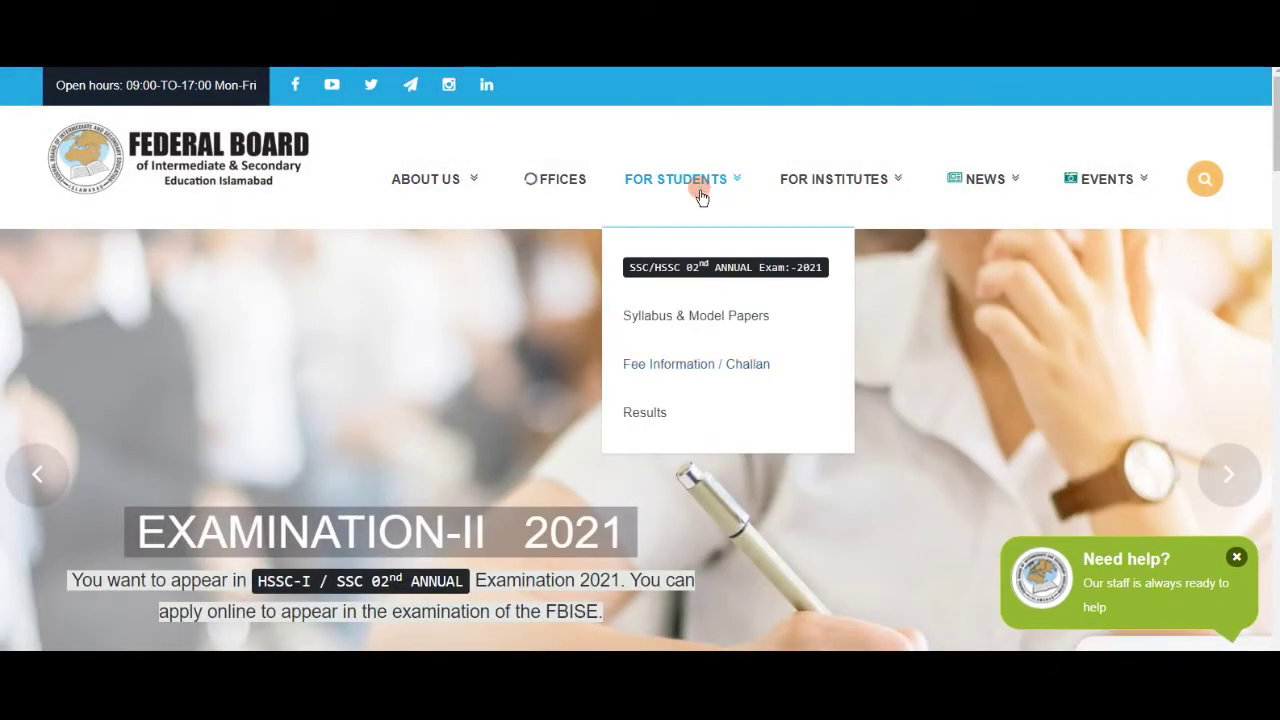
left_click(741, 367)
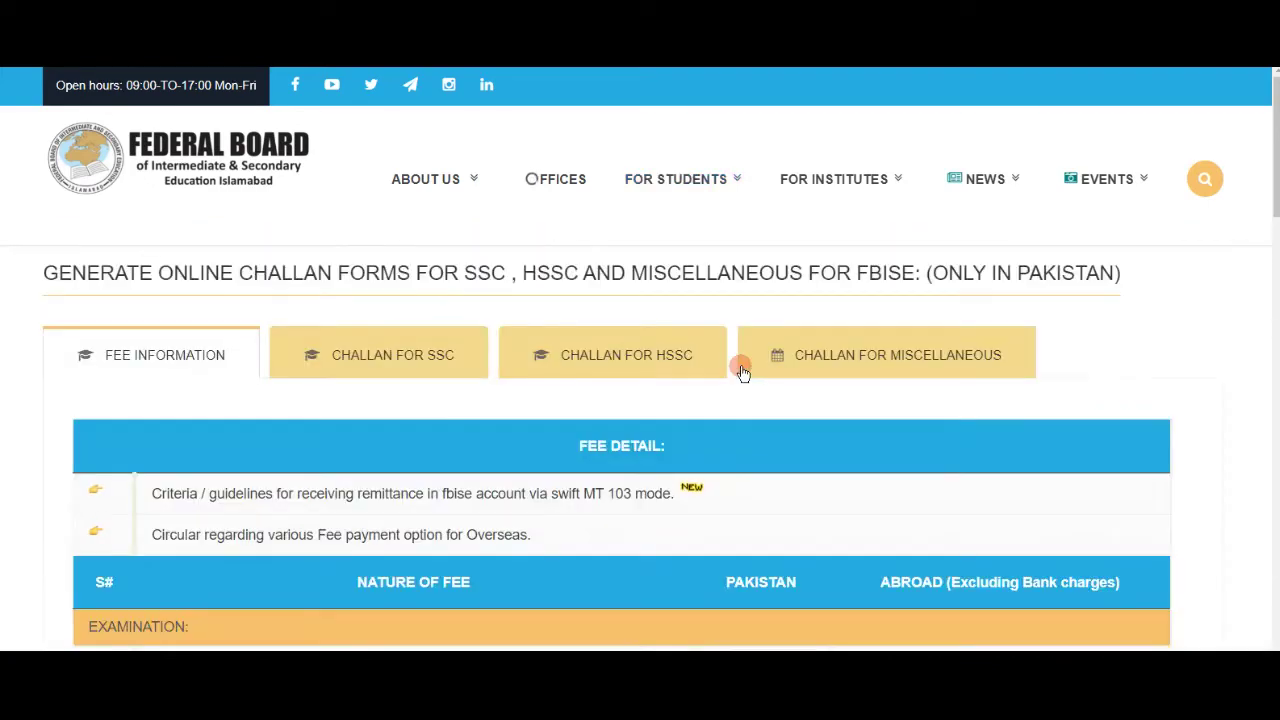
scroll(425, 250, "down", 1)
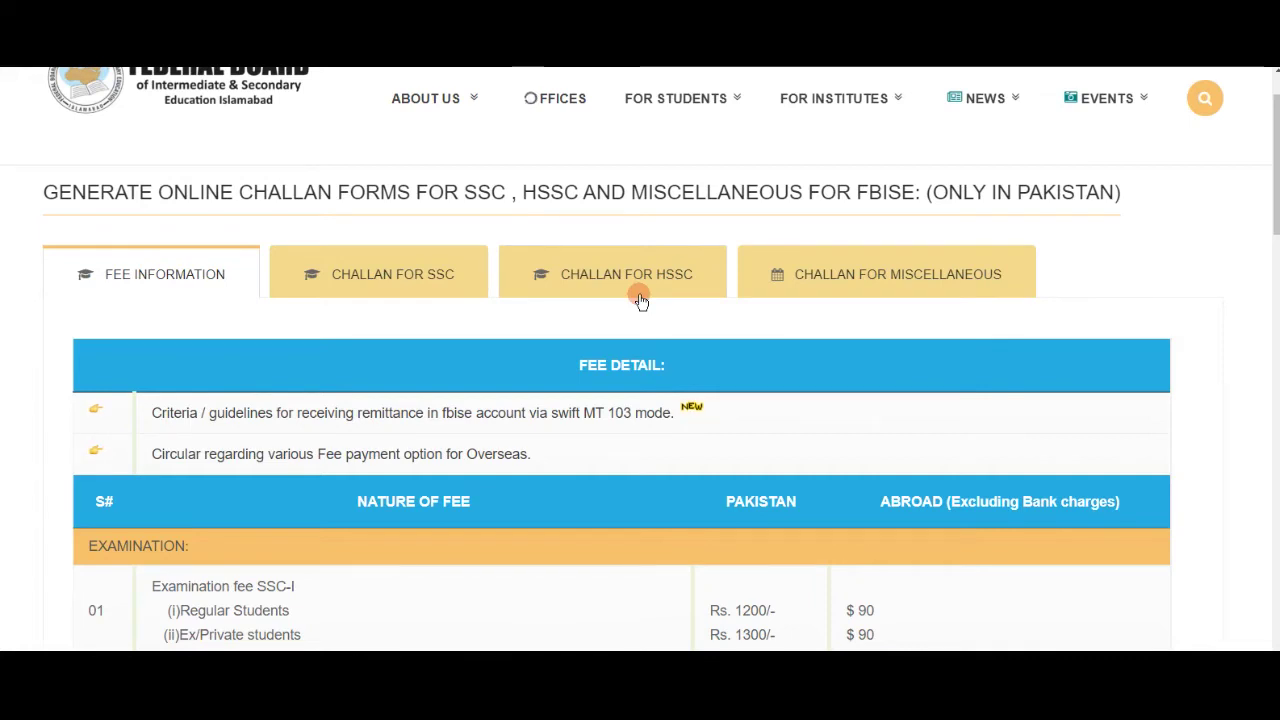
scroll(640, 298, "down", 3)
scroll(639, 298, "down", 1)
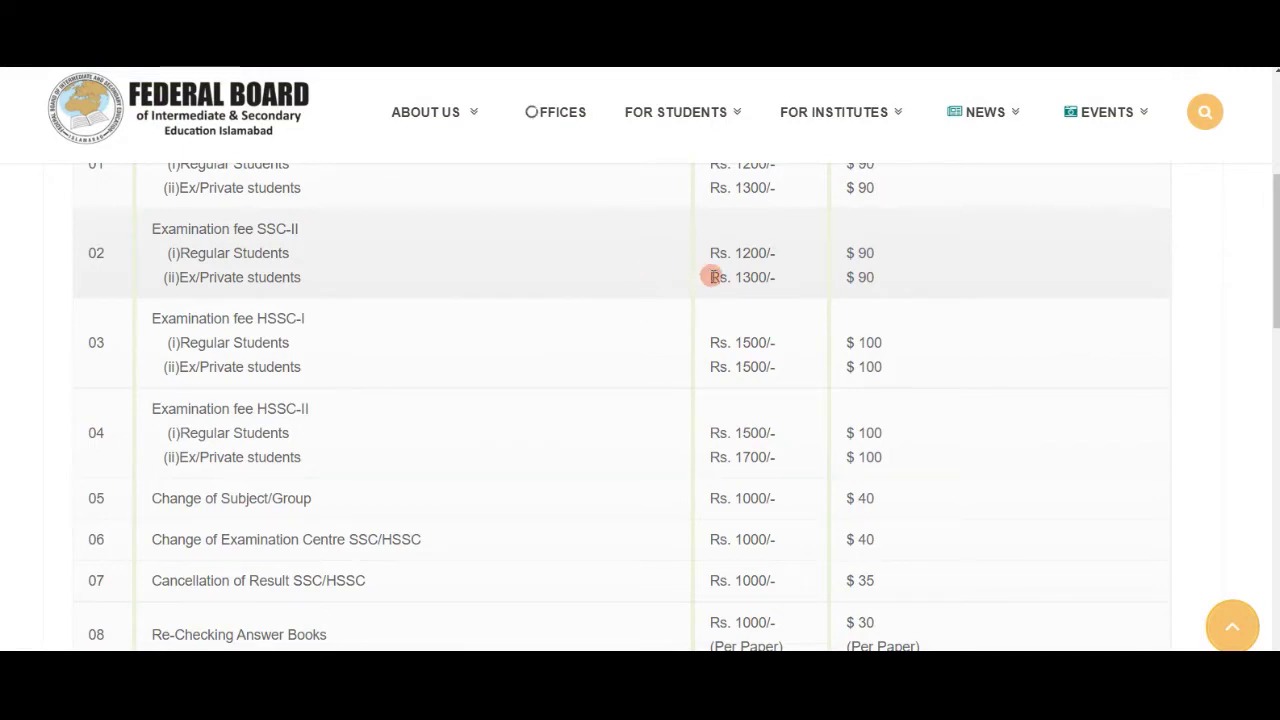
scroll(711, 277, "down", 2)
scroll(712, 280, "down", 1)
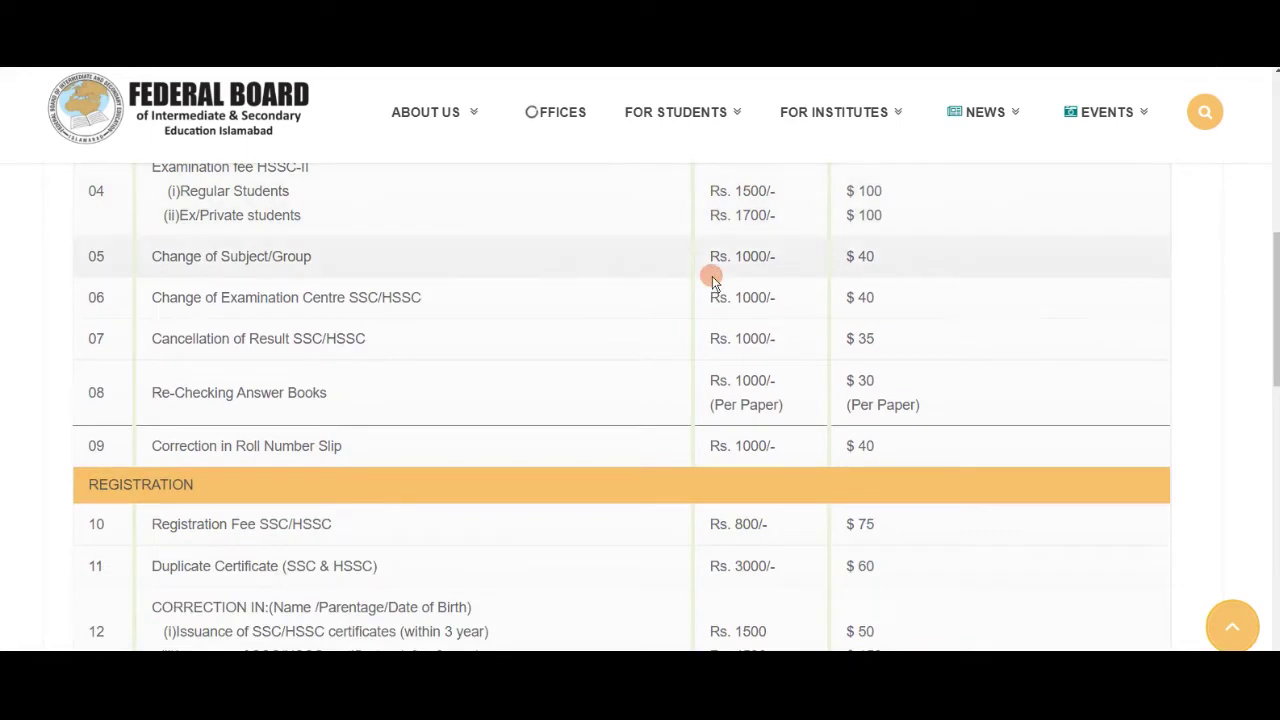
Highlight the Roll Number Slip correction fees, Rs. 1000/- and $ 40 overseas, then show the SSC challan form.
left_click_drag(86, 445, 351, 459)
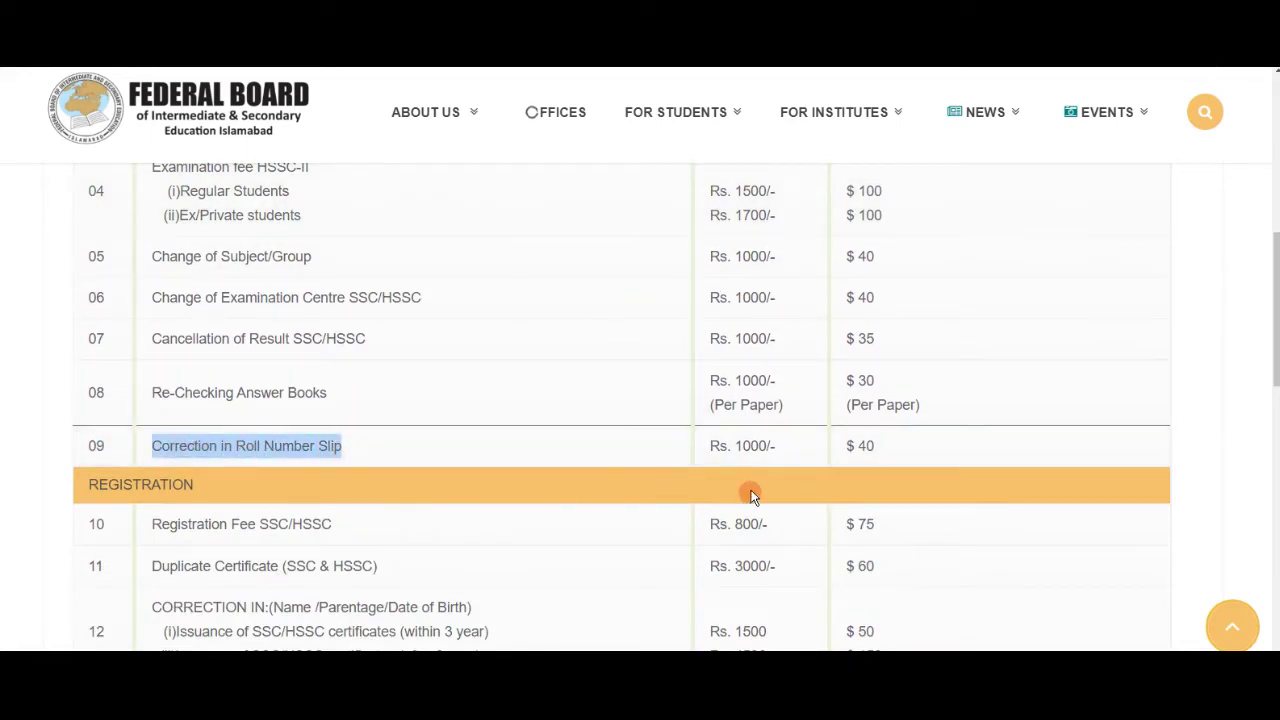
left_click_drag(708, 447, 781, 450)
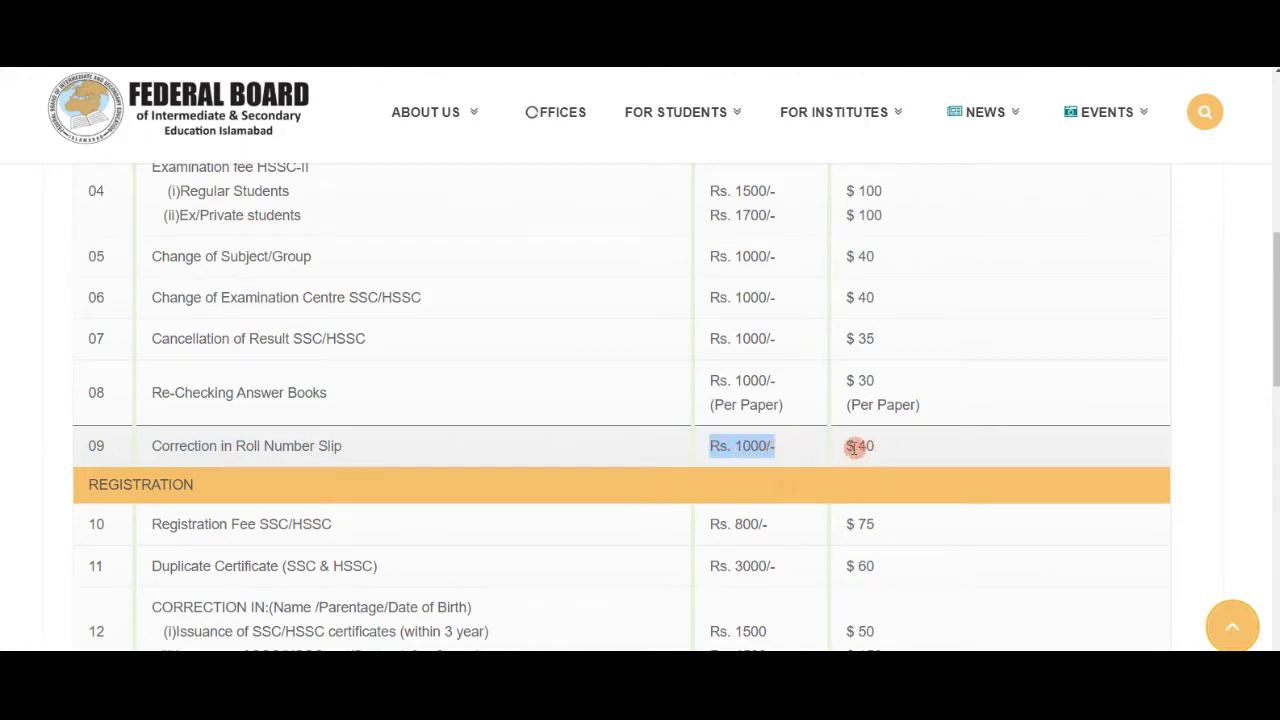
left_click_drag(846, 446, 876, 447)
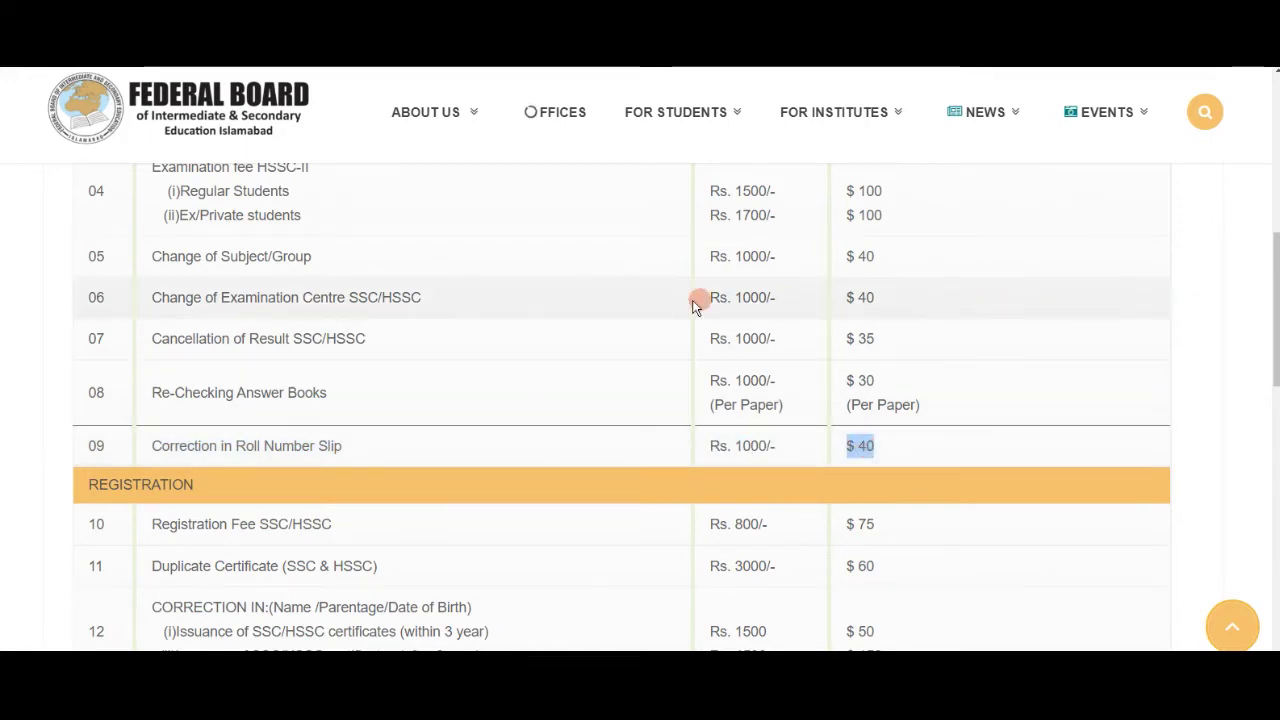
scroll(690, 300, "up", 6)
scroll(692, 306, "up", 1)
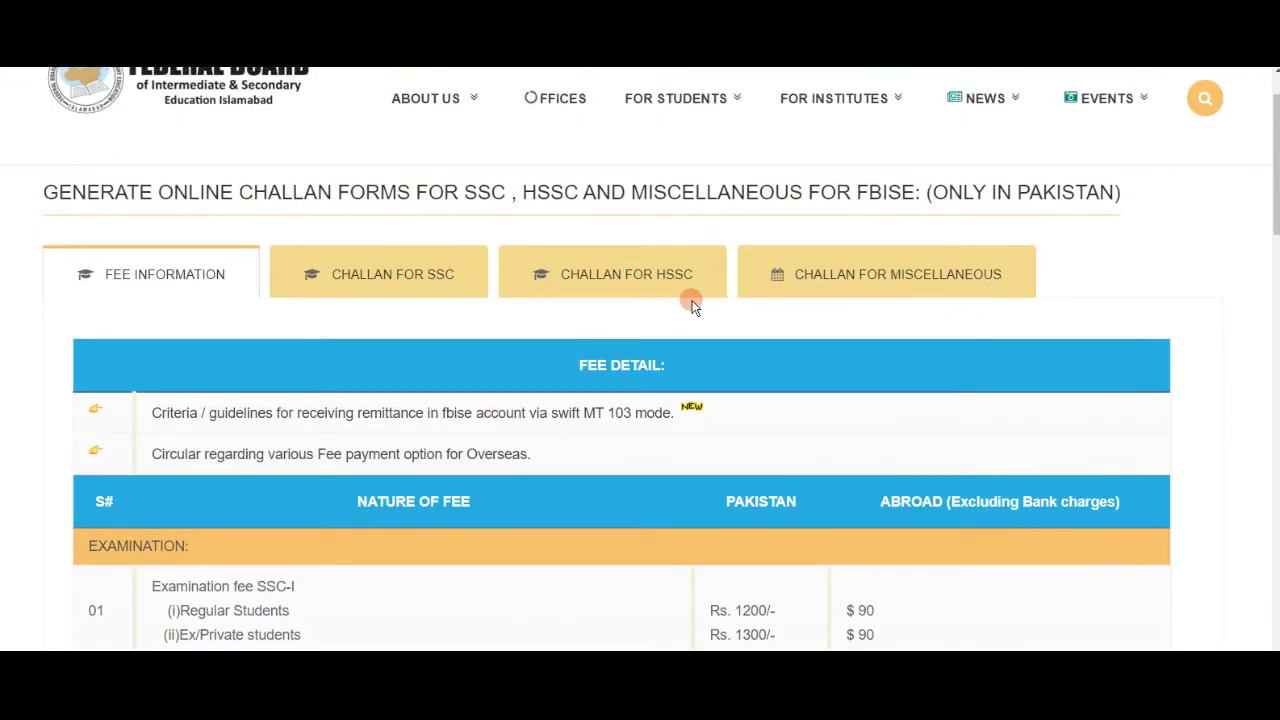
scroll(693, 305, "down", 1)
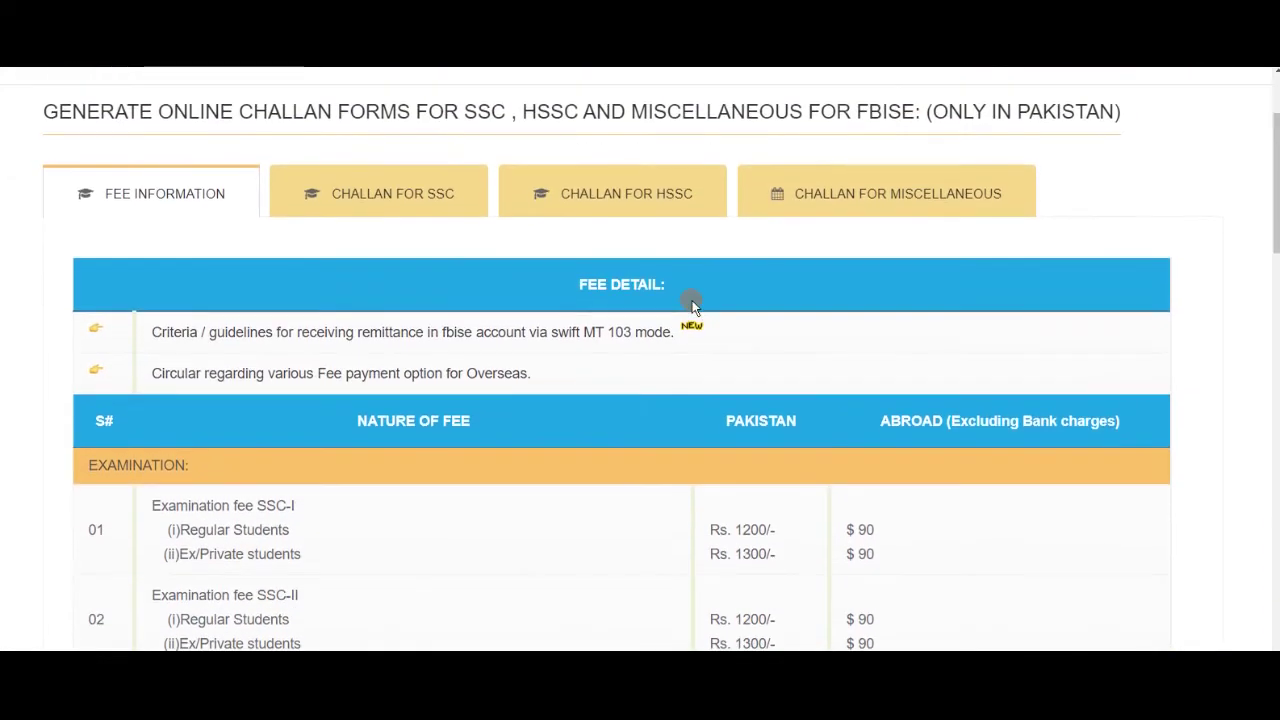
scroll(692, 303, "up", 2)
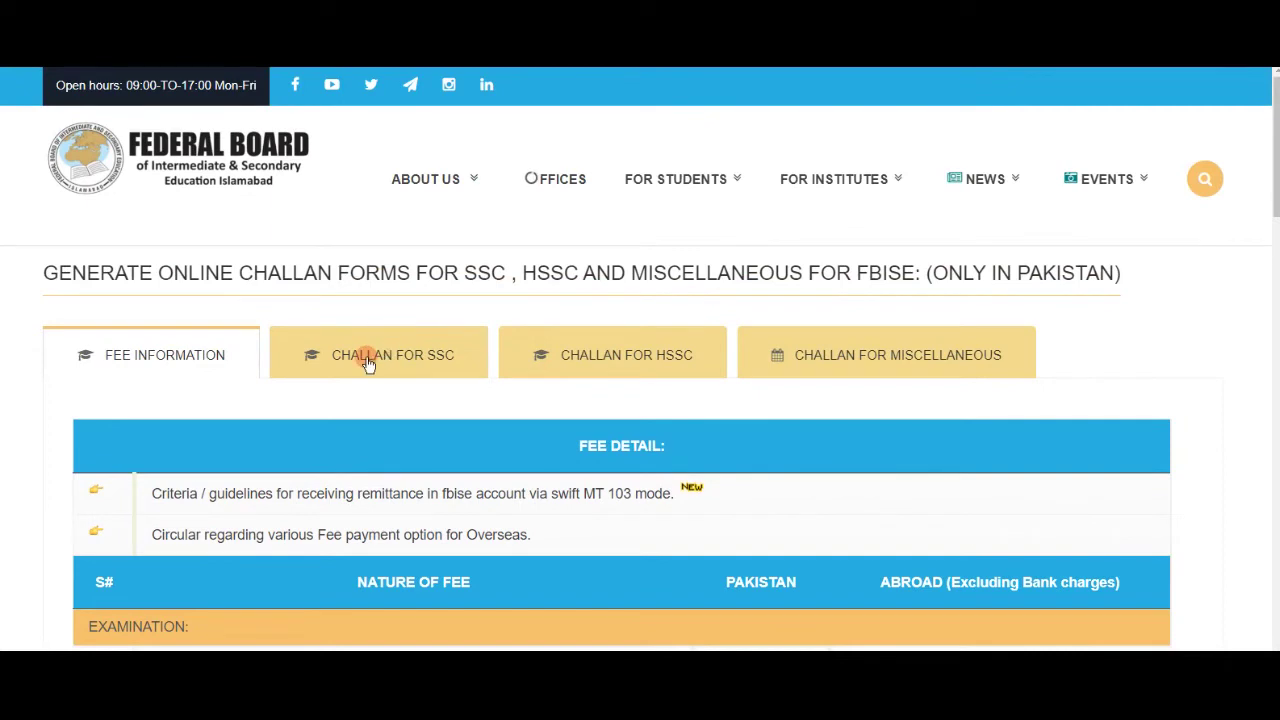
left_click(367, 363)
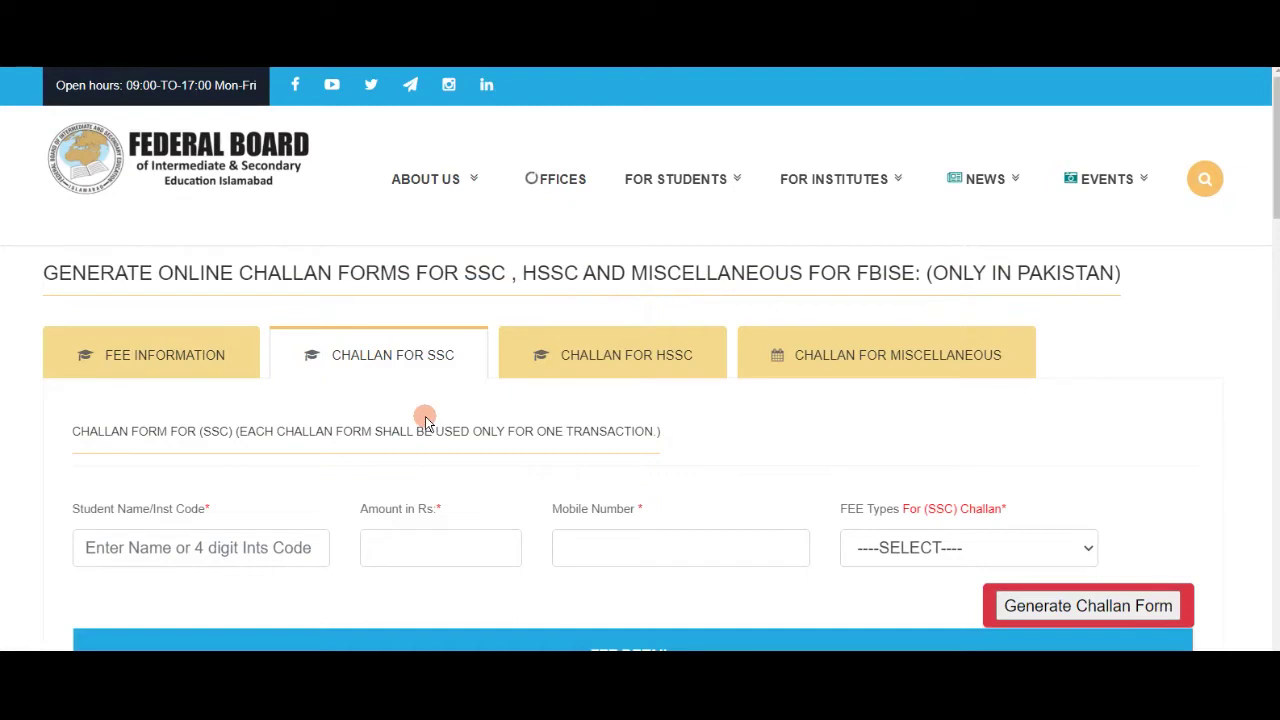
On the HSSC challan form, fill the student name and amount 1000 from saved entries.
left_click(600, 363)
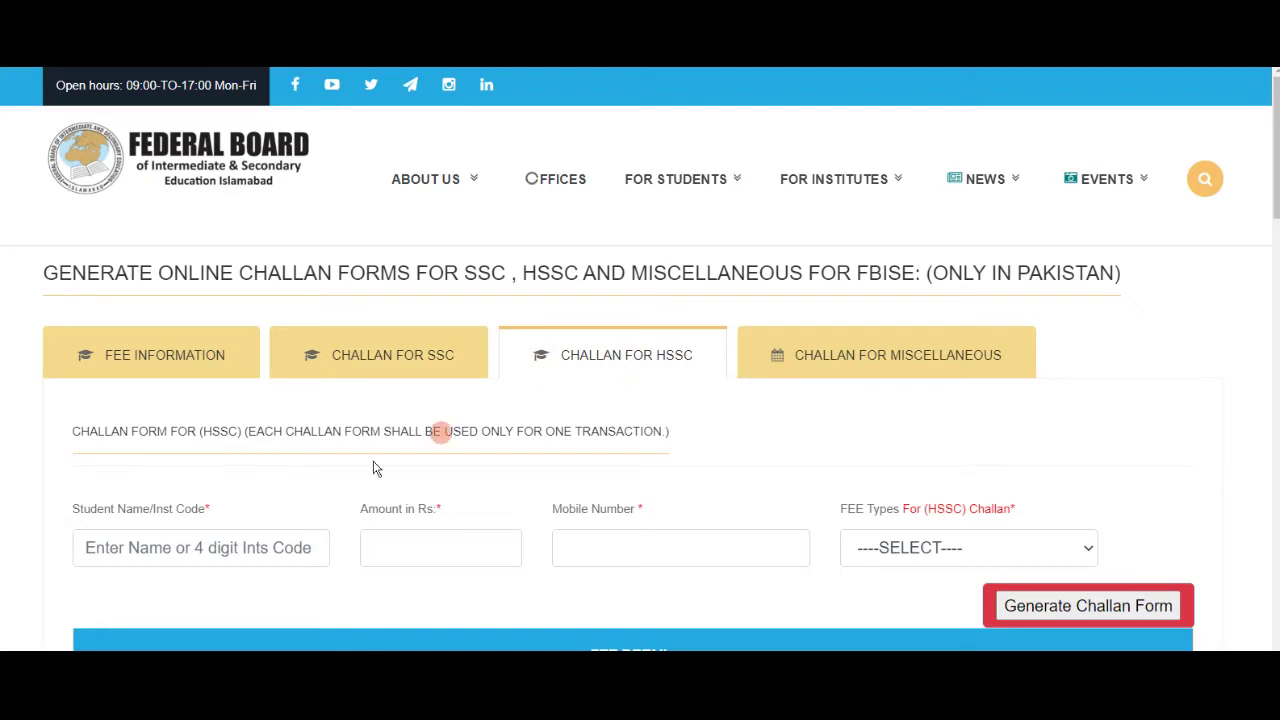
left_click(214, 548)
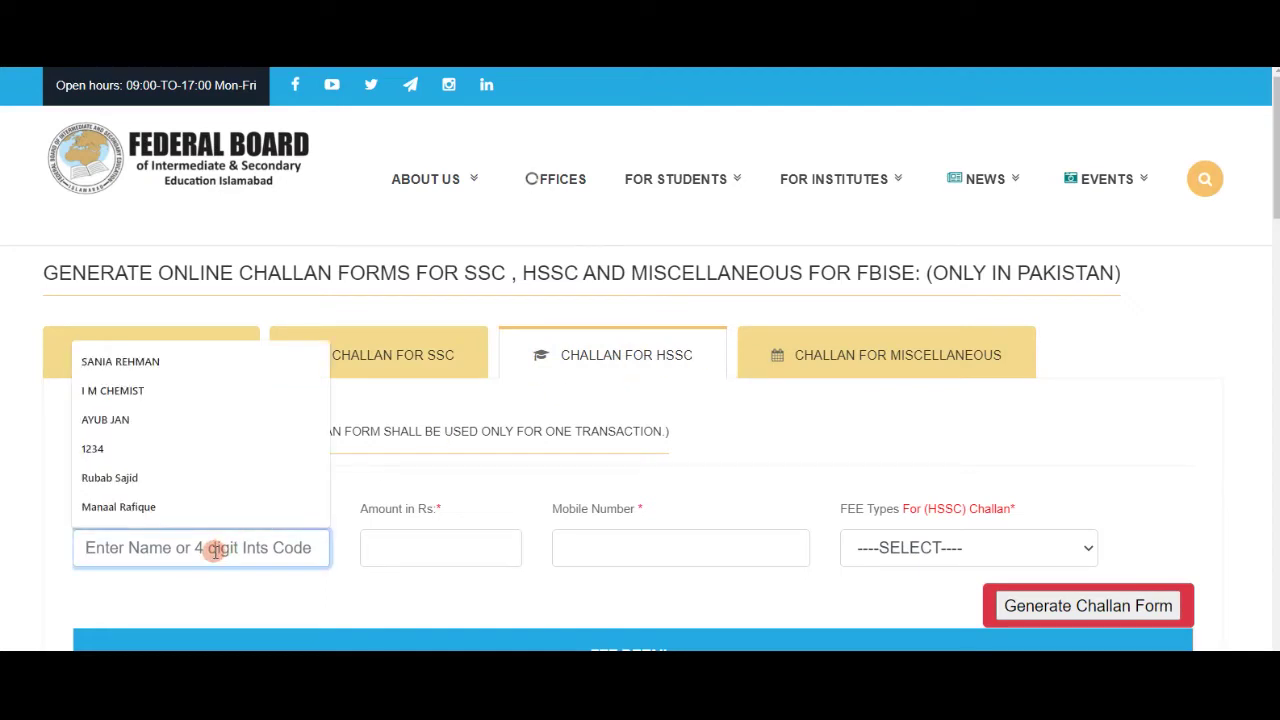
left_click(157, 400)
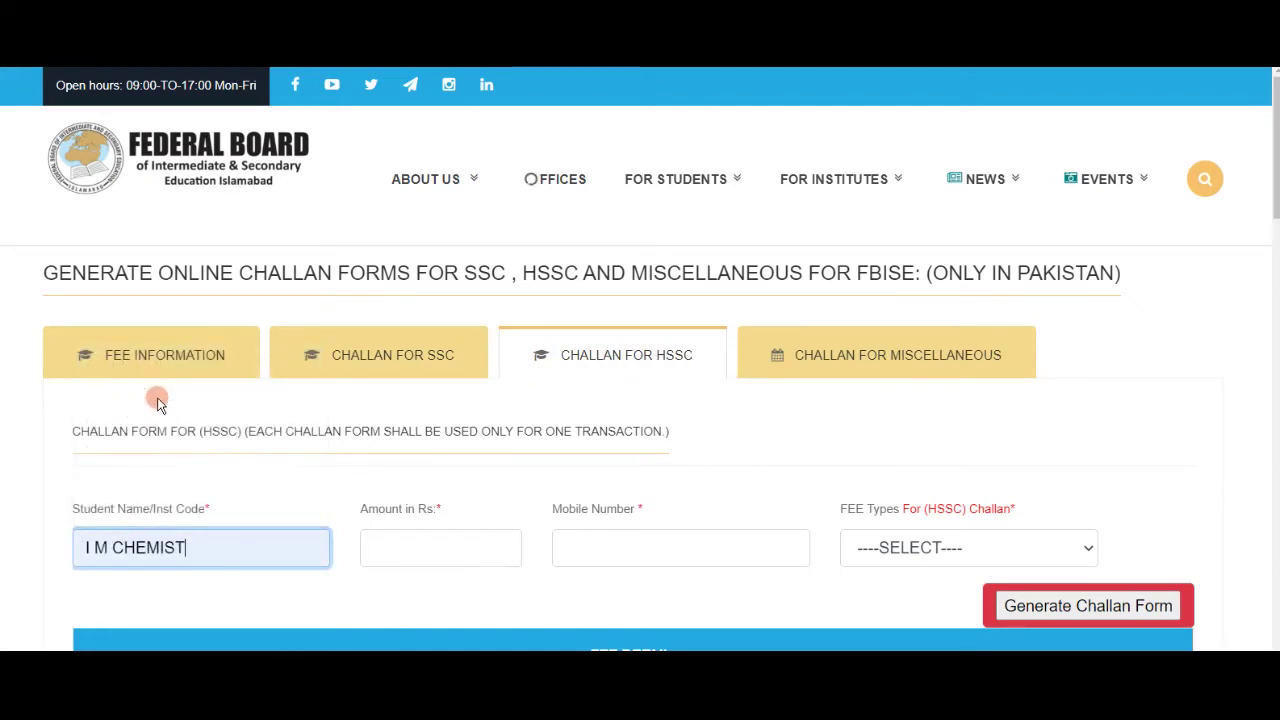
left_click(387, 537)
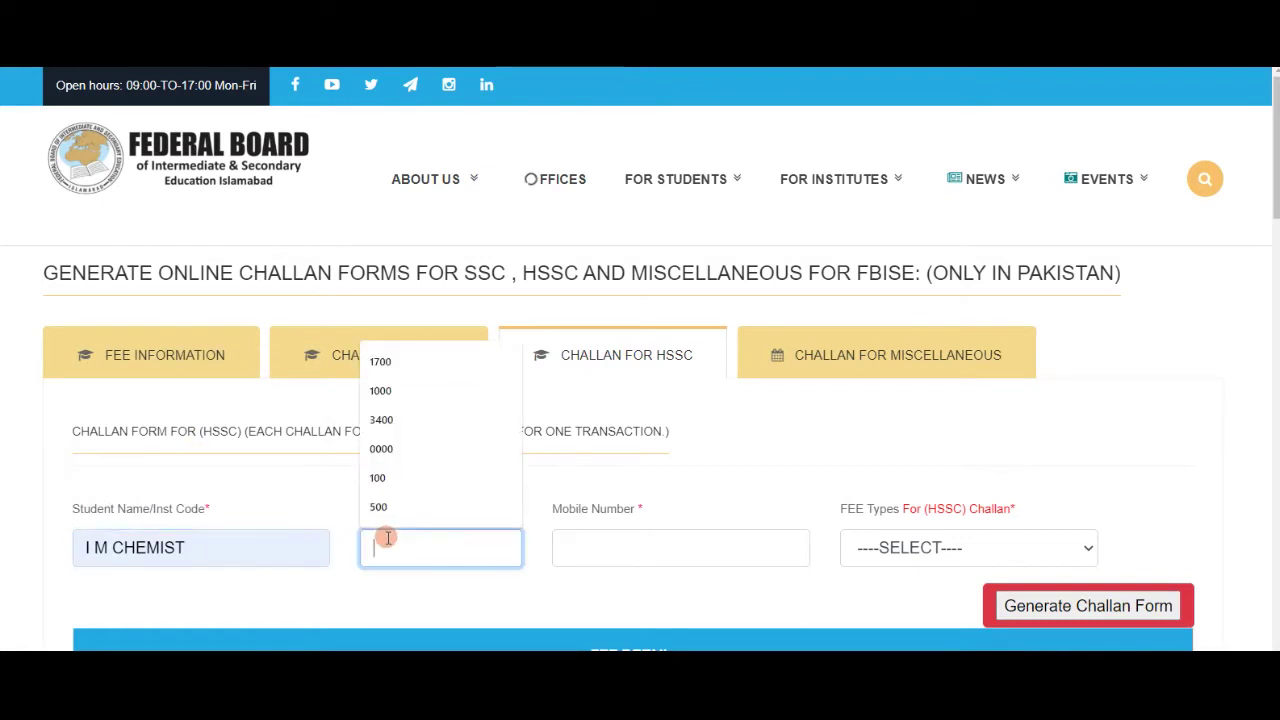
left_click(392, 391)
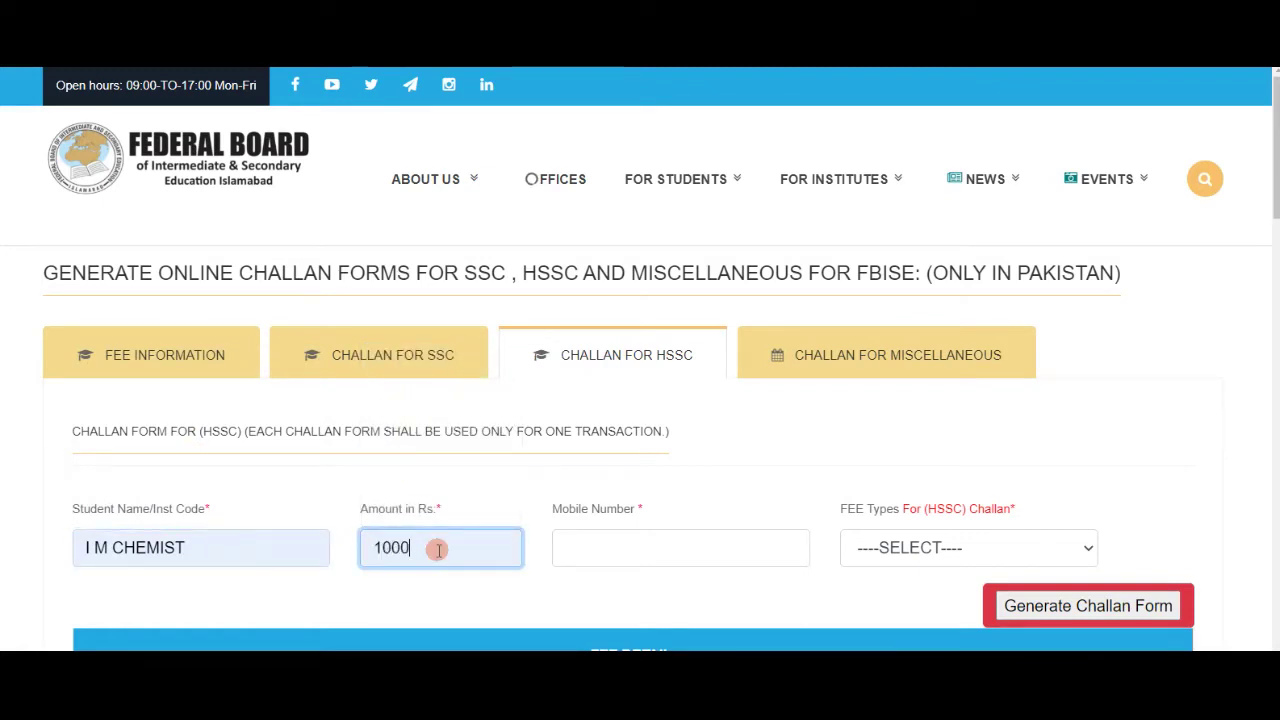
Enter the mobile number, adding a leading zero and the final digits.
left_click(560, 550)
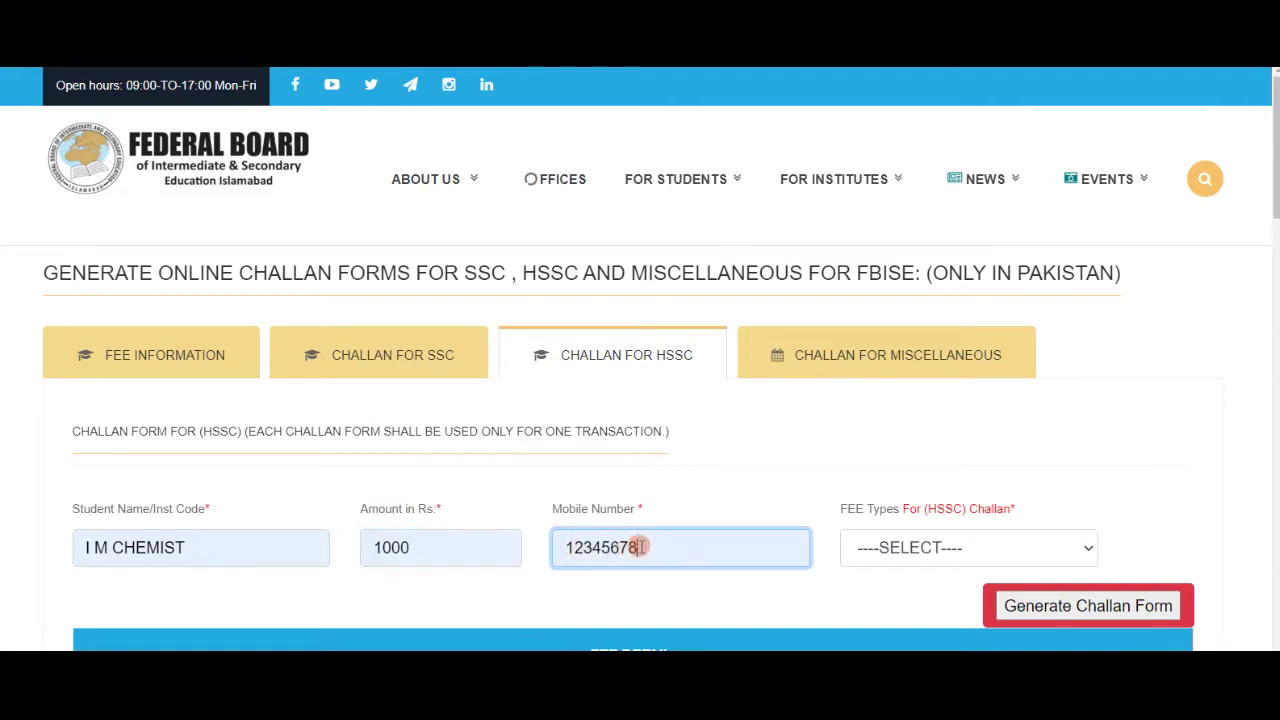
left_click(567, 548)
type("0")
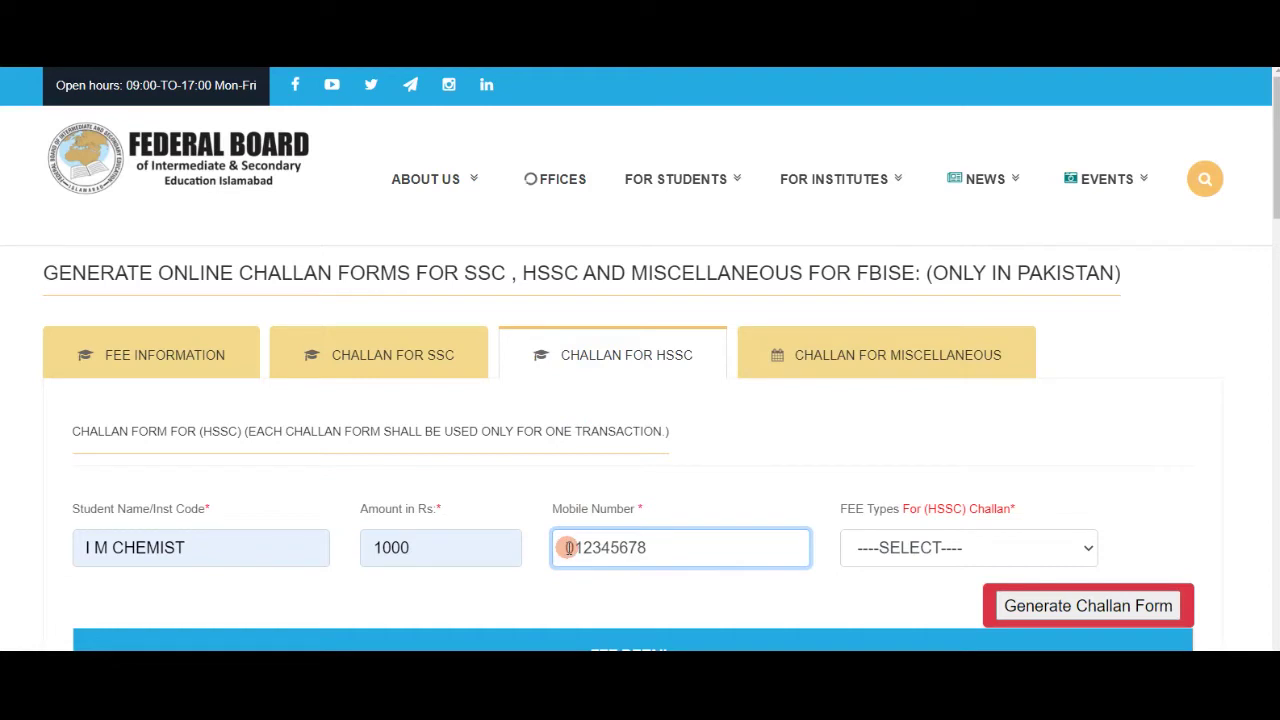
key("End")
type("23")
left_click(932, 385)
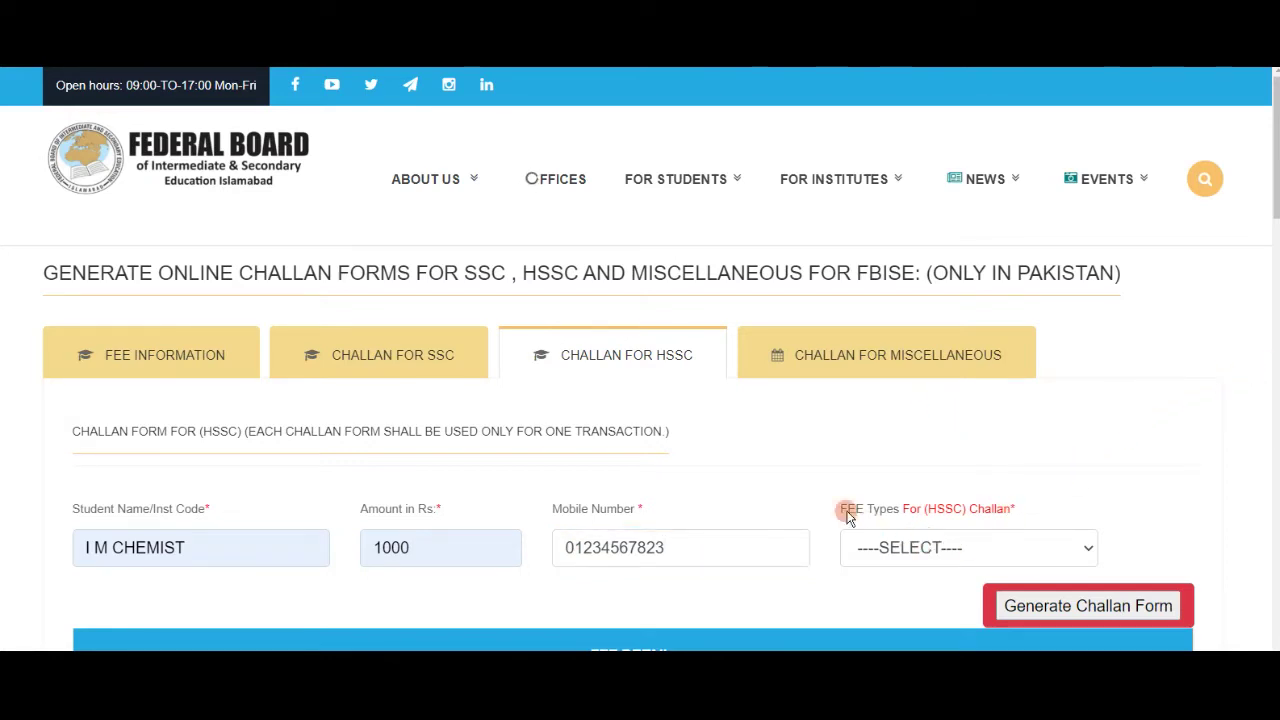
Choose Examination Admission as the fee type and generate the HSSC challan.
left_click_drag(841, 509, 900, 510)
left_click(958, 548)
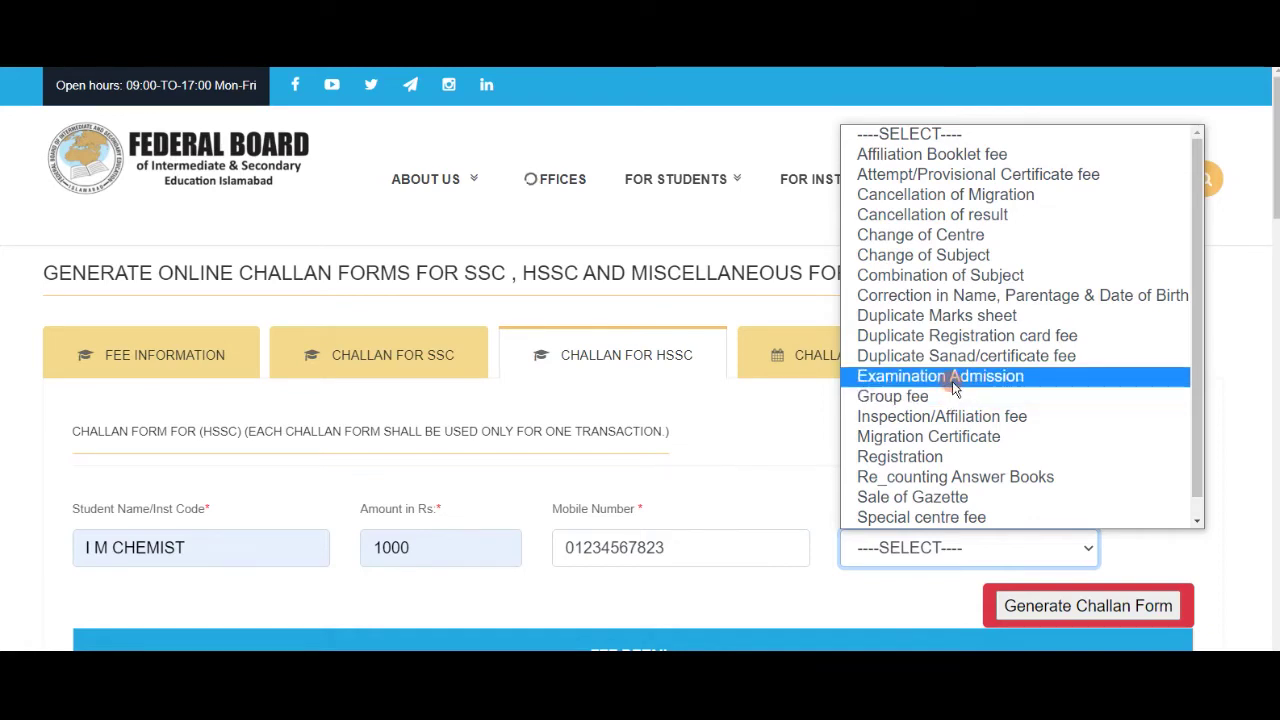
left_click(953, 378)
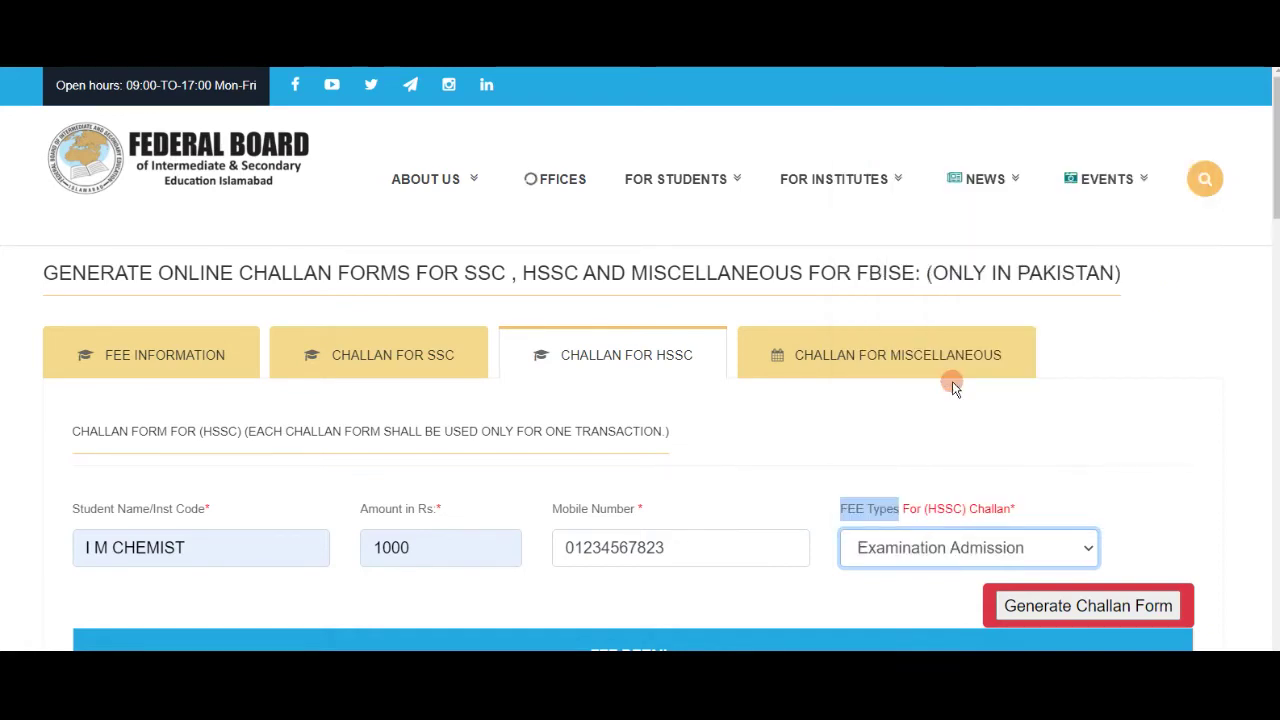
scroll(1094, 452, "down", 2)
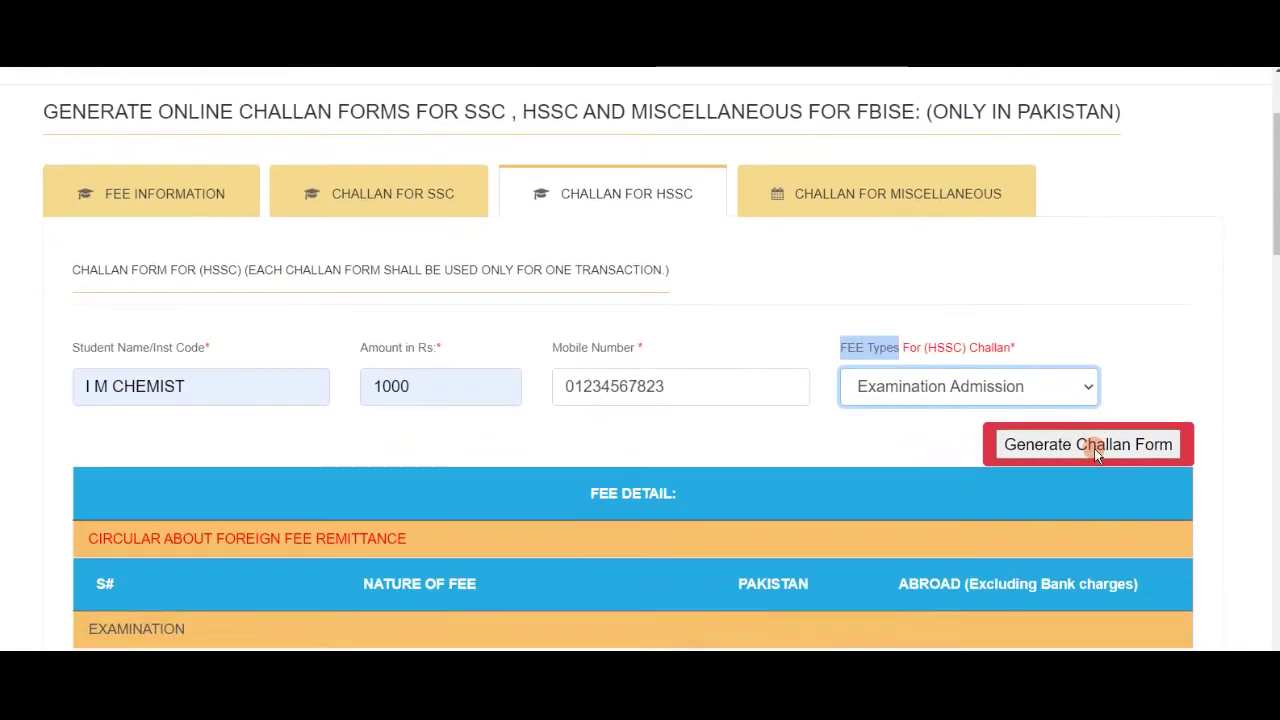
scroll(1096, 462, "down", 1)
left_click(1035, 368)
Check the challan number, name, mobile line and 1000 amount on the PDF, then close it.
left_click(1035, 368)
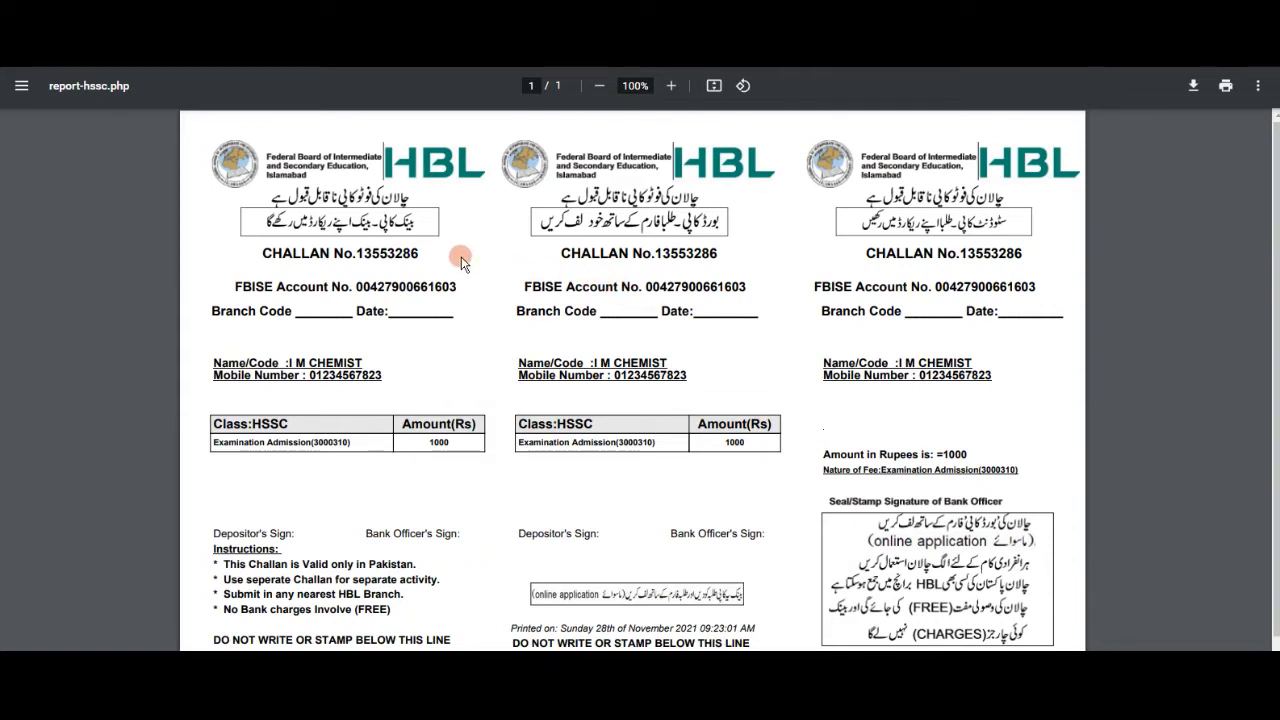
left_click_drag(434, 443, 460, 442)
left_click_drag(424, 253, 260, 254)
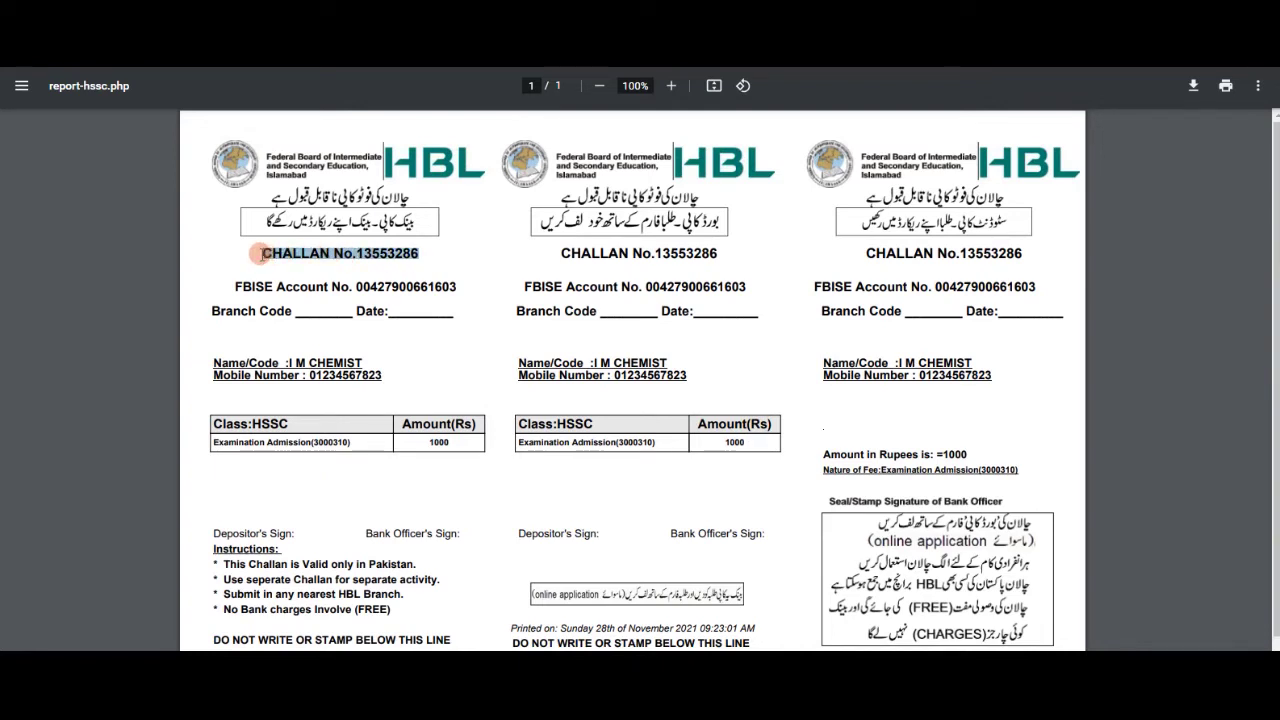
left_click_drag(384, 376, 291, 366)
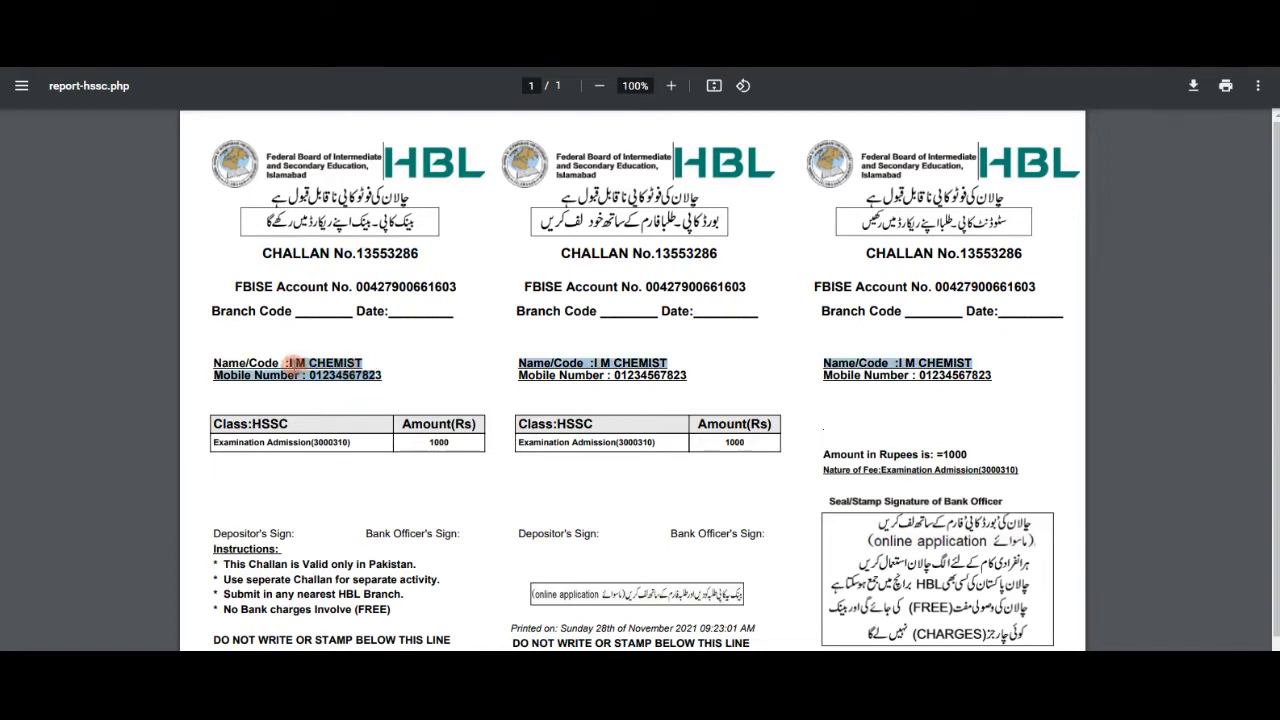
left_click(426, 445)
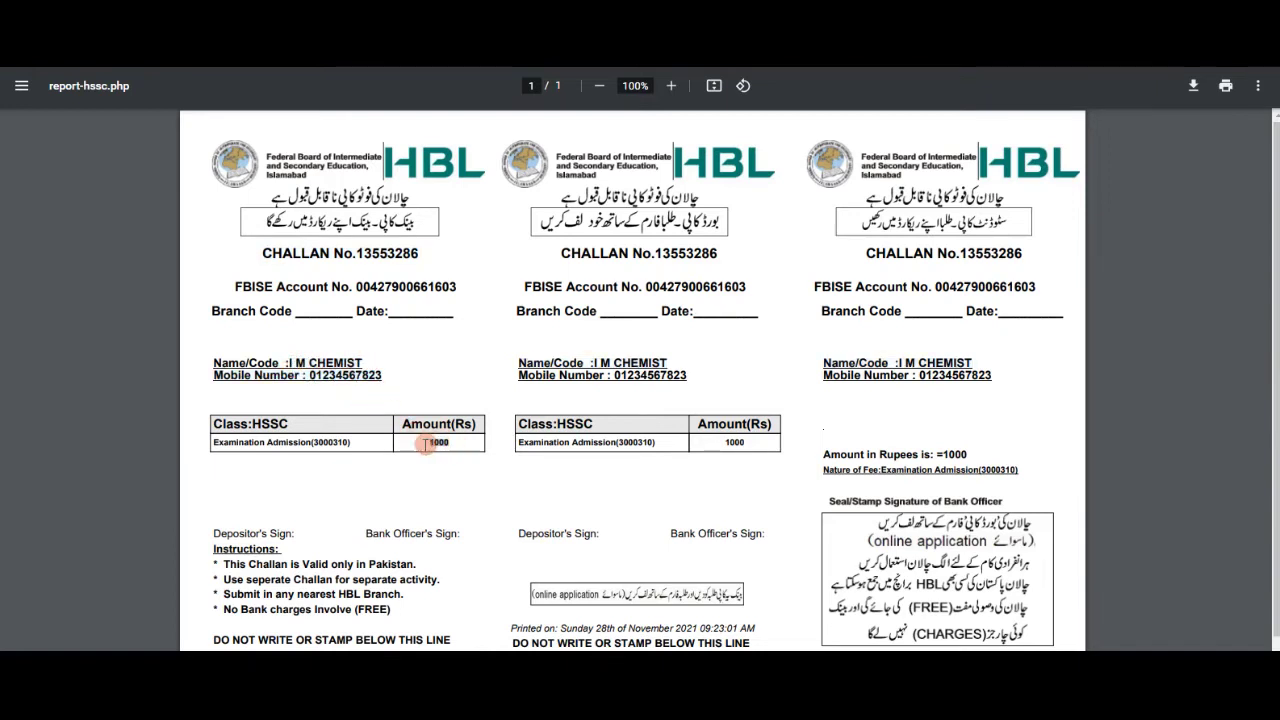
double_click(426, 445)
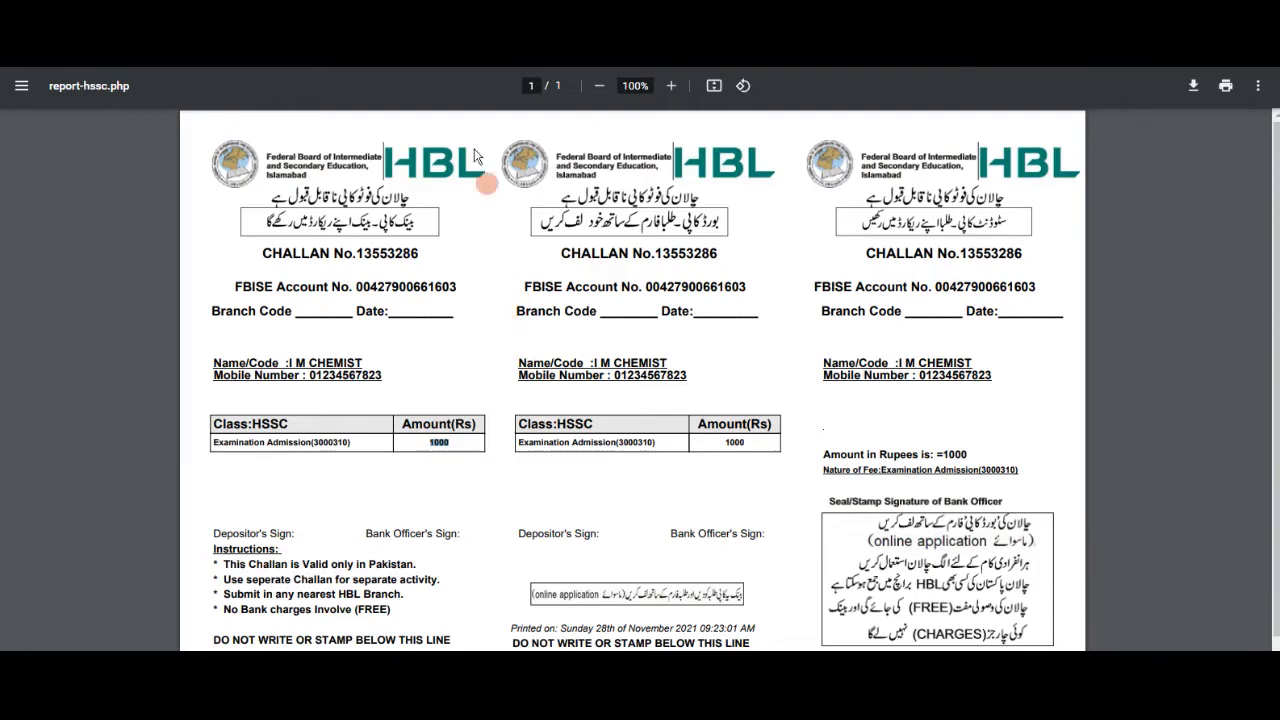
key("ctrl+w")
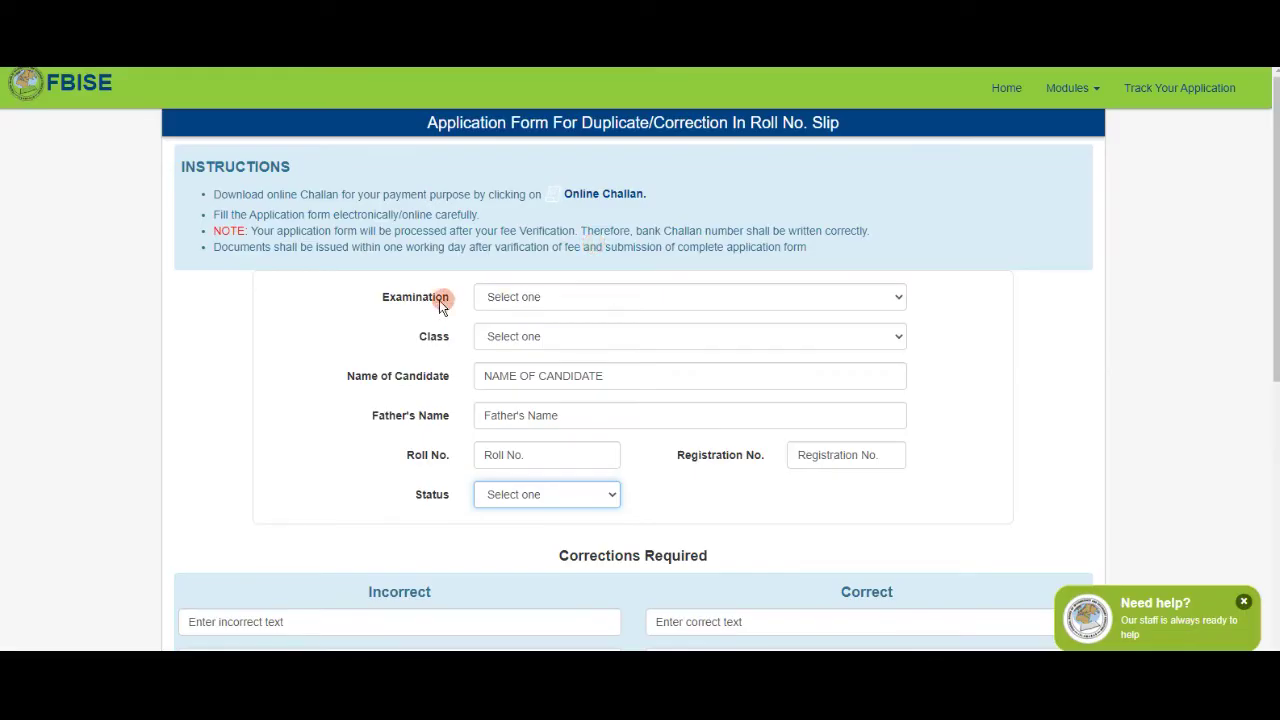
Set Examination to Annual and Class to HSSC - 1.
left_click(547, 297)
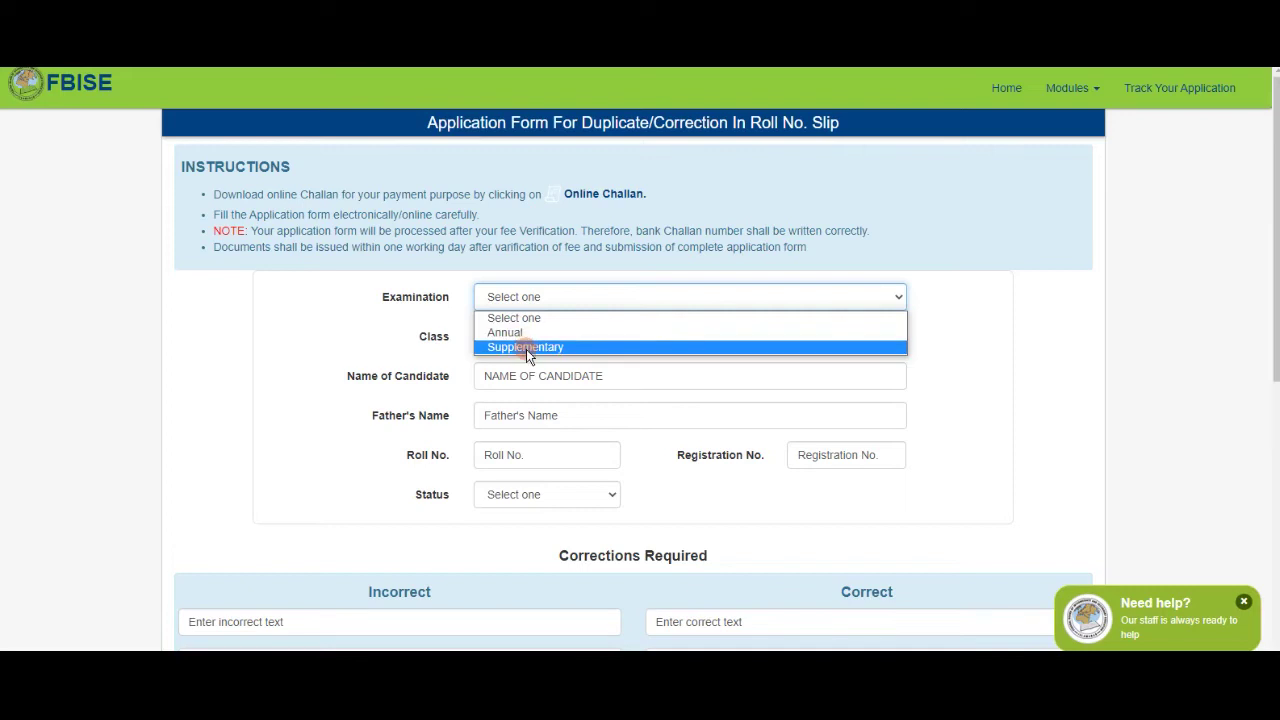
left_click(520, 332)
left_click(493, 340)
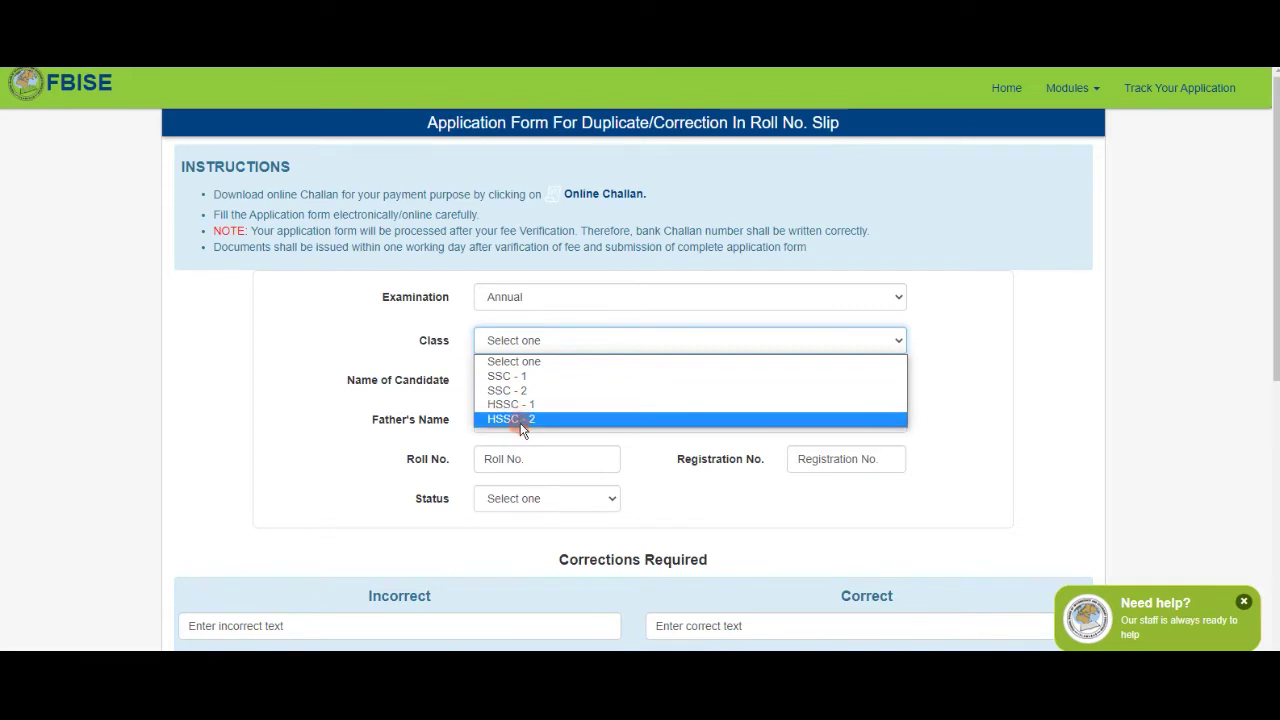
left_click(522, 406)
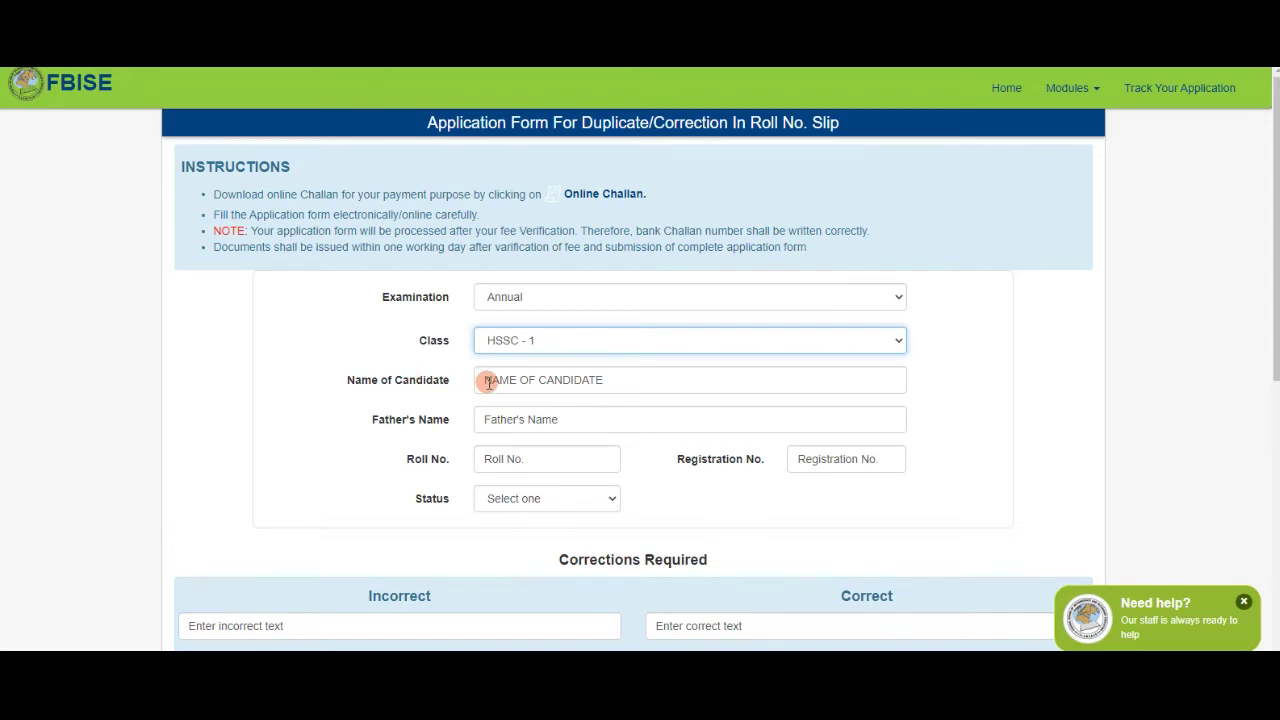
Enter the candidate's name and 'XYZ' as the father's name.
left_click(488, 381)
type("I M CHEMIST")
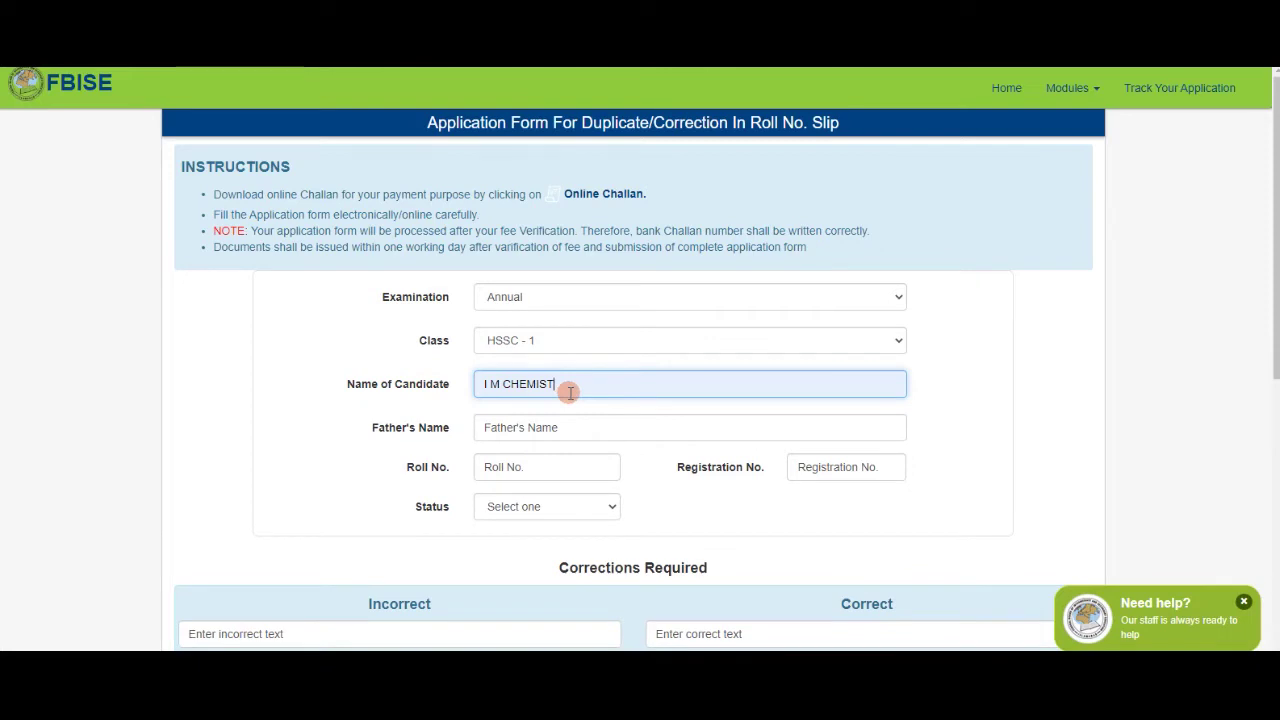
left_click_drag(372, 428, 451, 432)
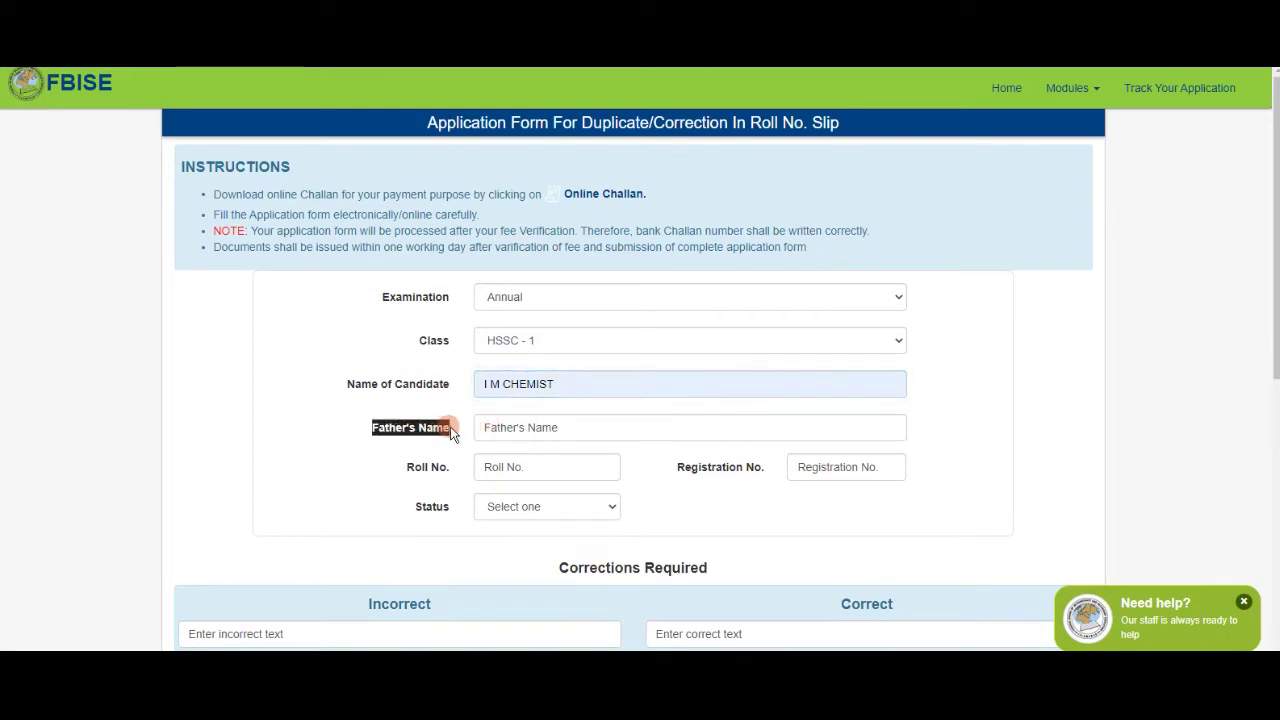
left_click(443, 410)
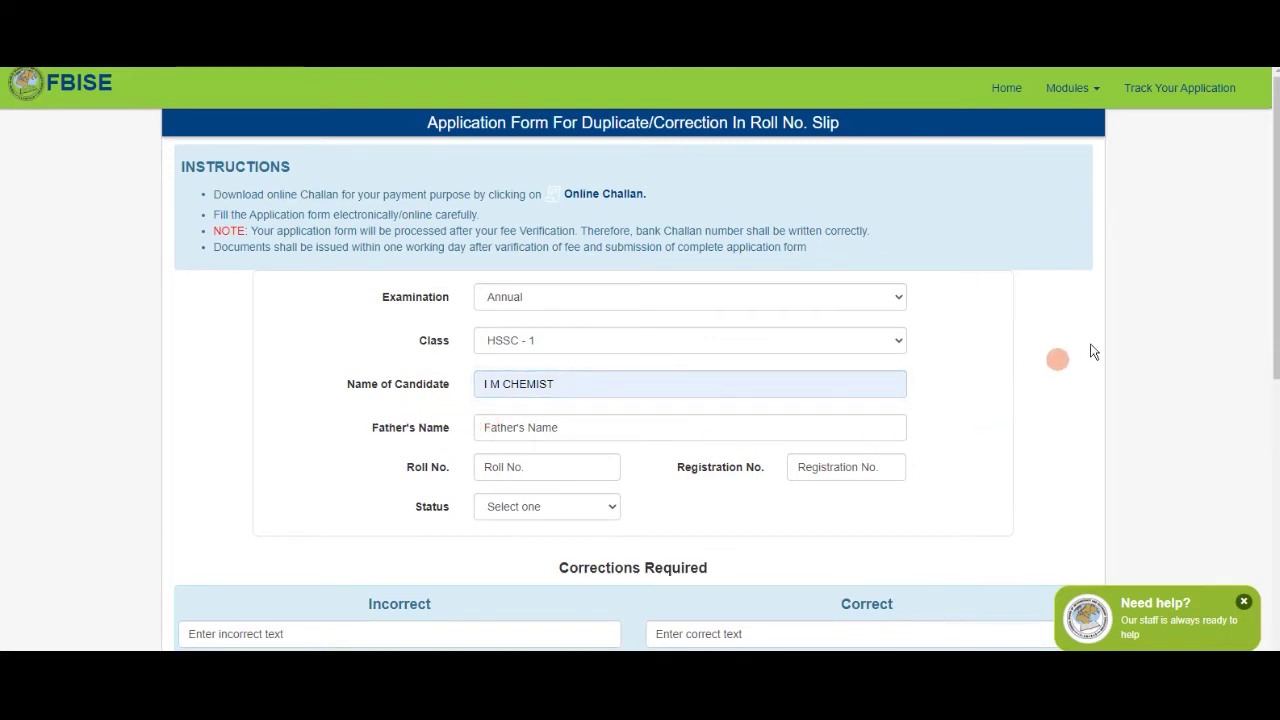
left_click_drag(1272, 280, 1274, 330)
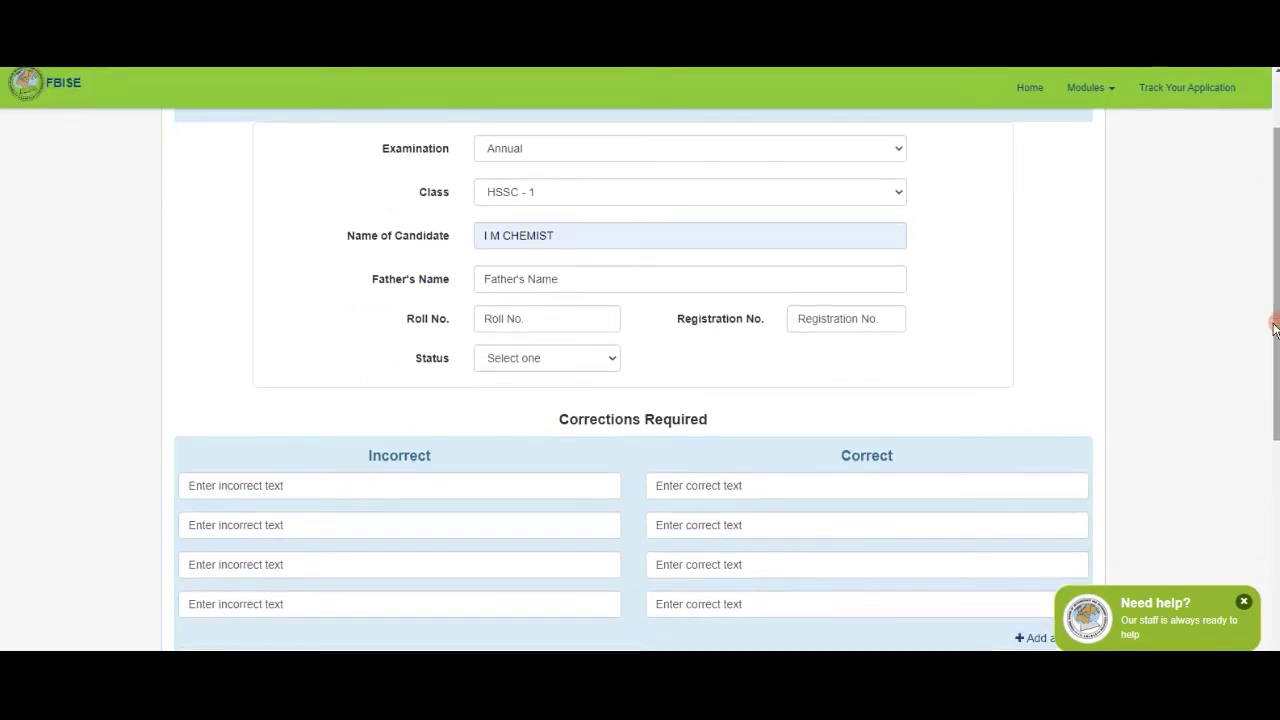
left_click(531, 277)
type("XYZ")
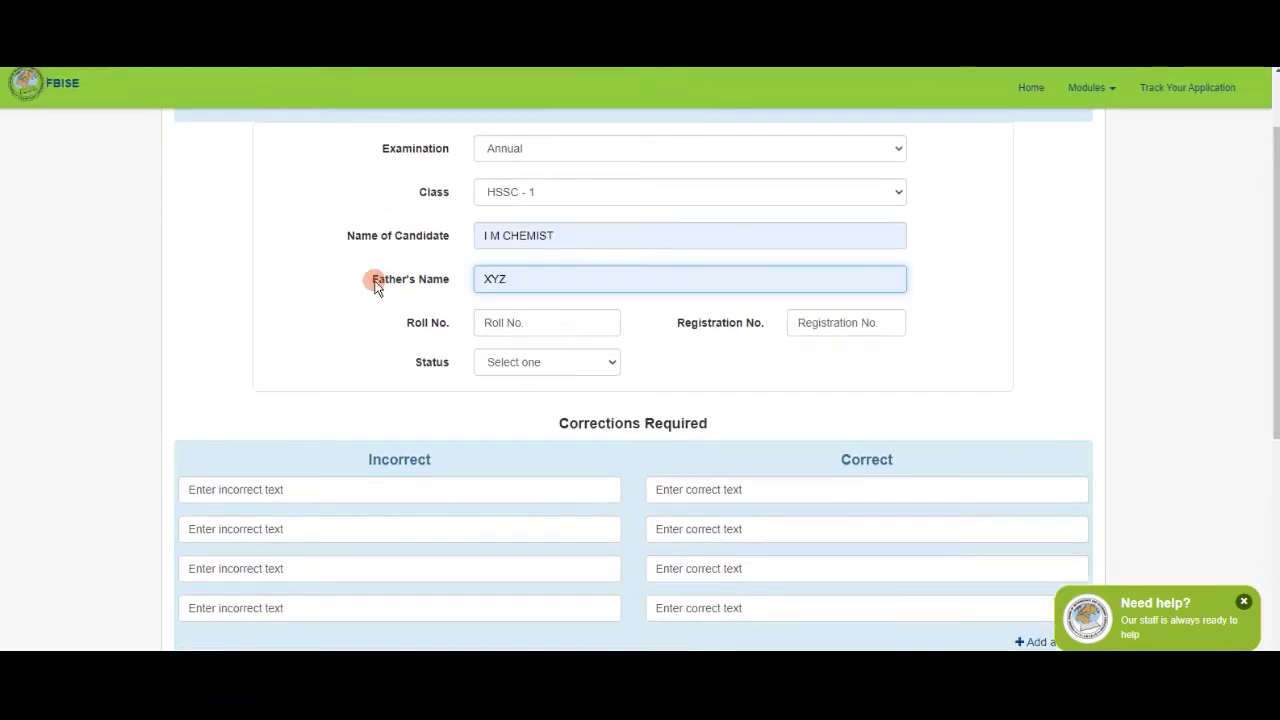
left_click_drag(375, 284, 469, 279)
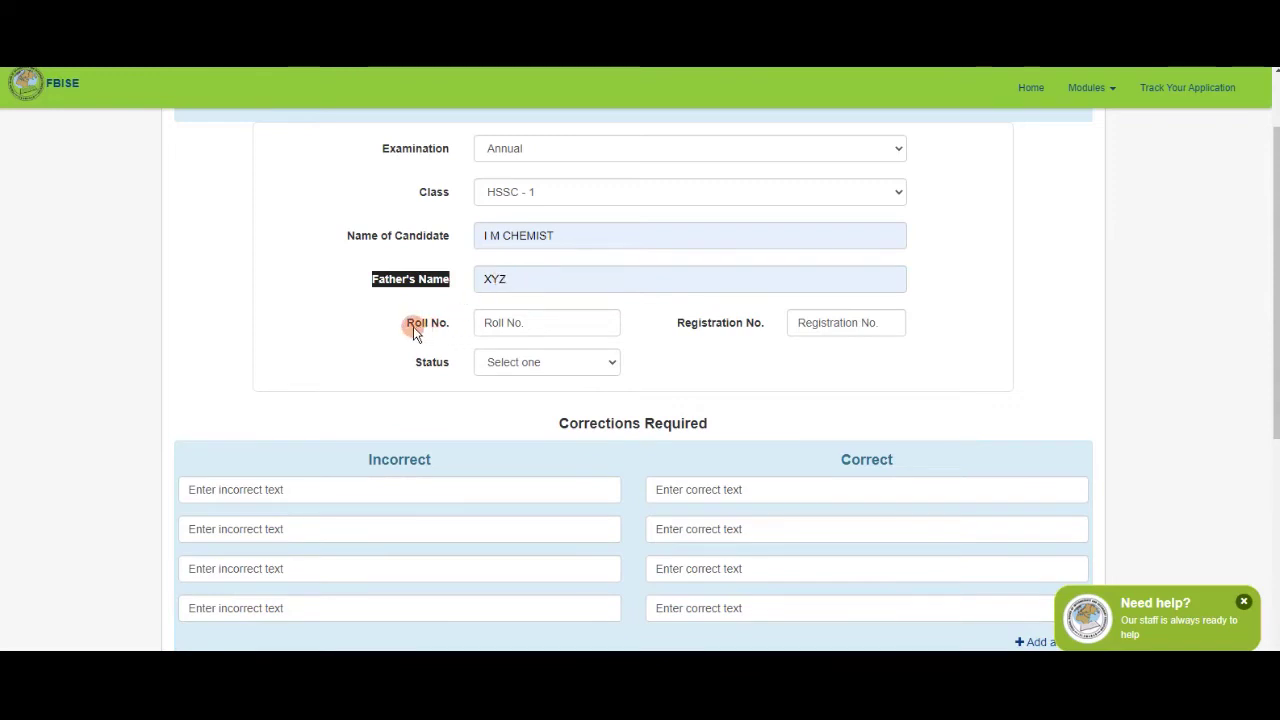
left_click_drag(404, 323, 513, 326)
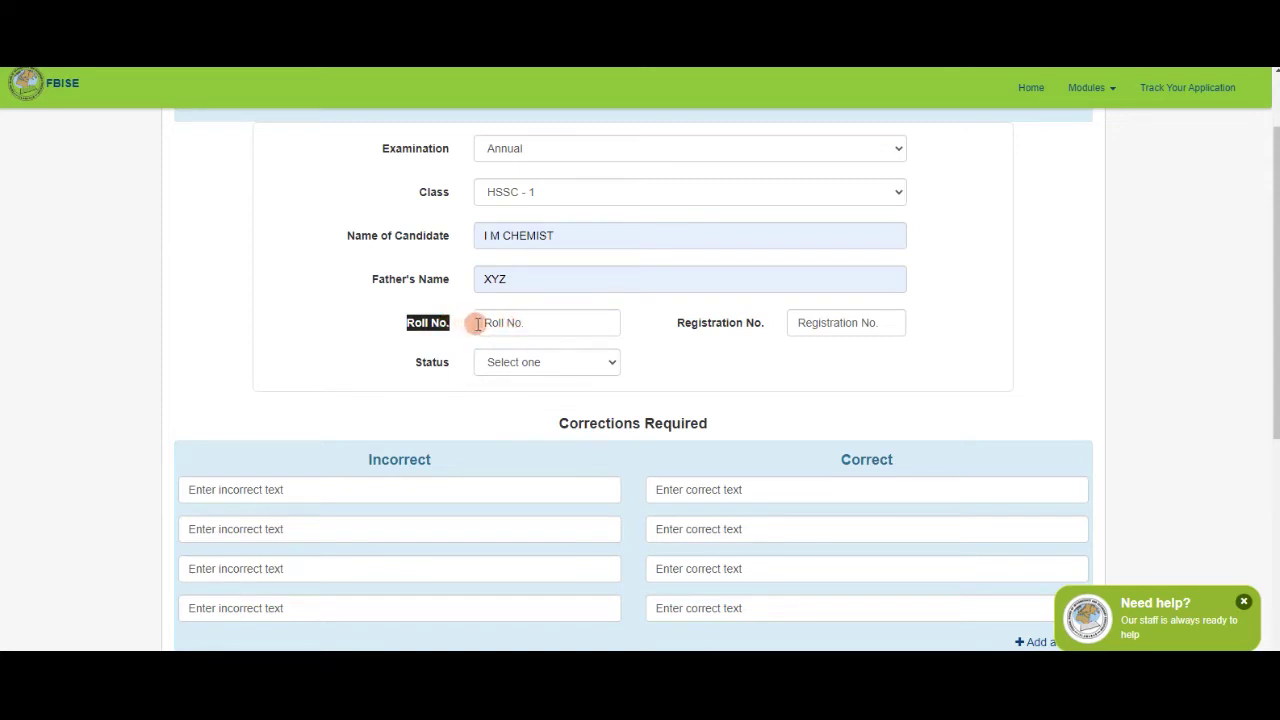
Enter the roll number and fill the registration number from autofill suggestions.
left_click(478, 323)
type("000000")
left_click(458, 323)
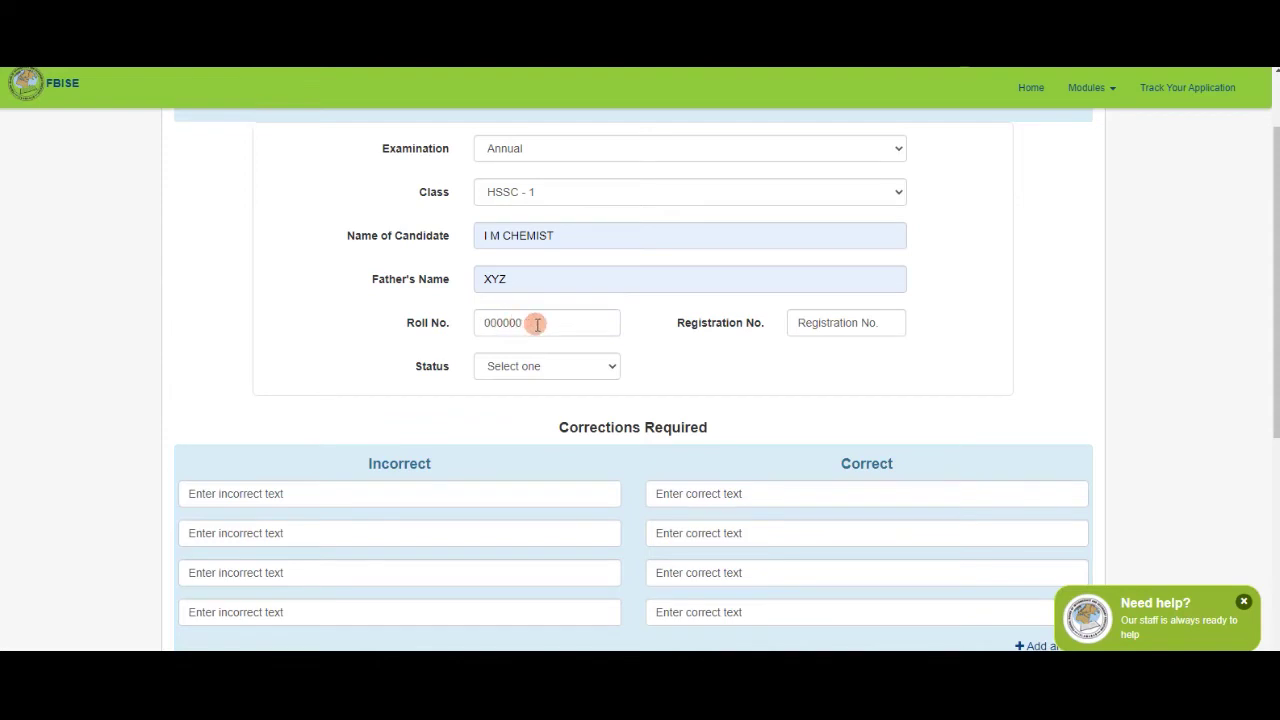
left_click_drag(674, 323, 770, 333)
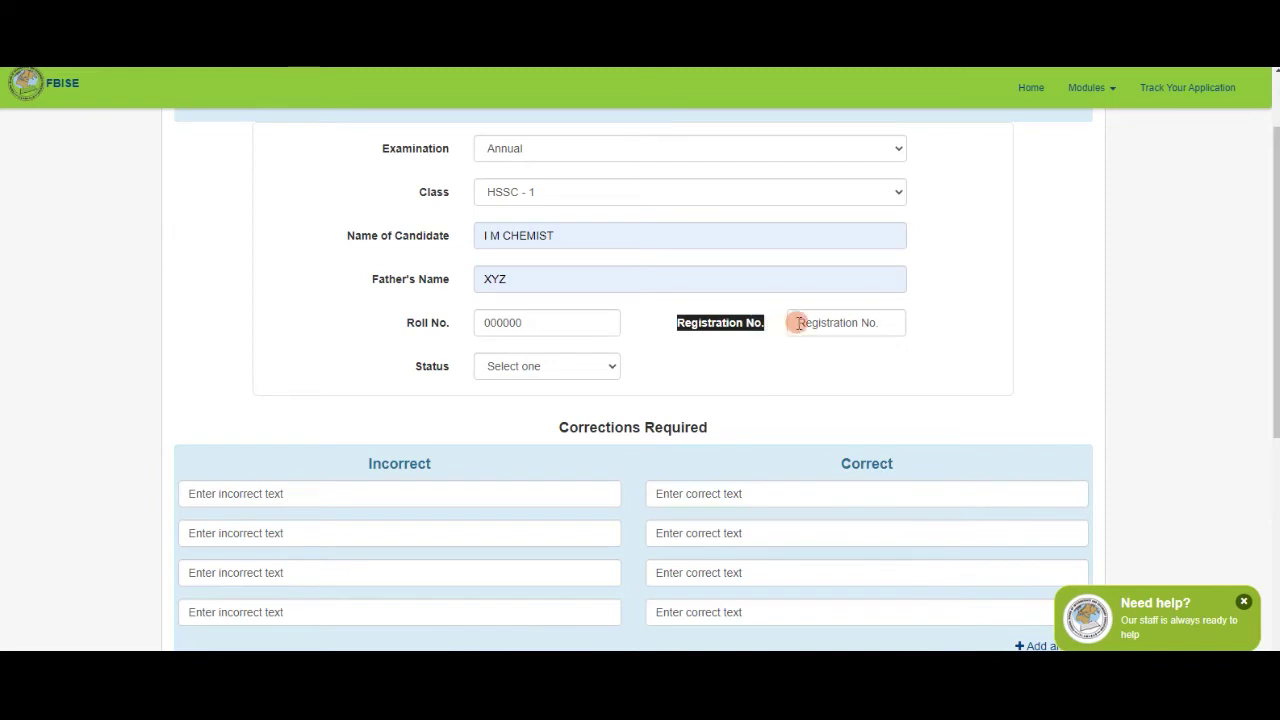
left_click(800, 322)
left_click(825, 357)
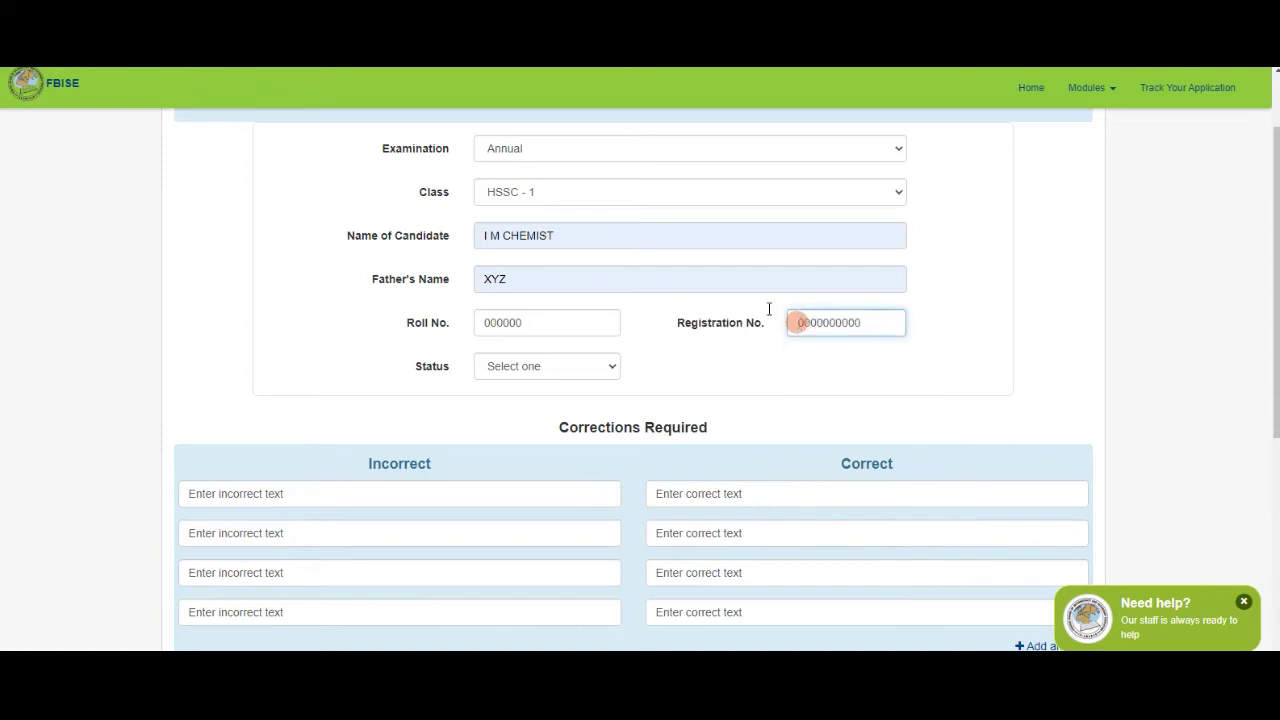
left_click_drag(683, 328, 766, 322)
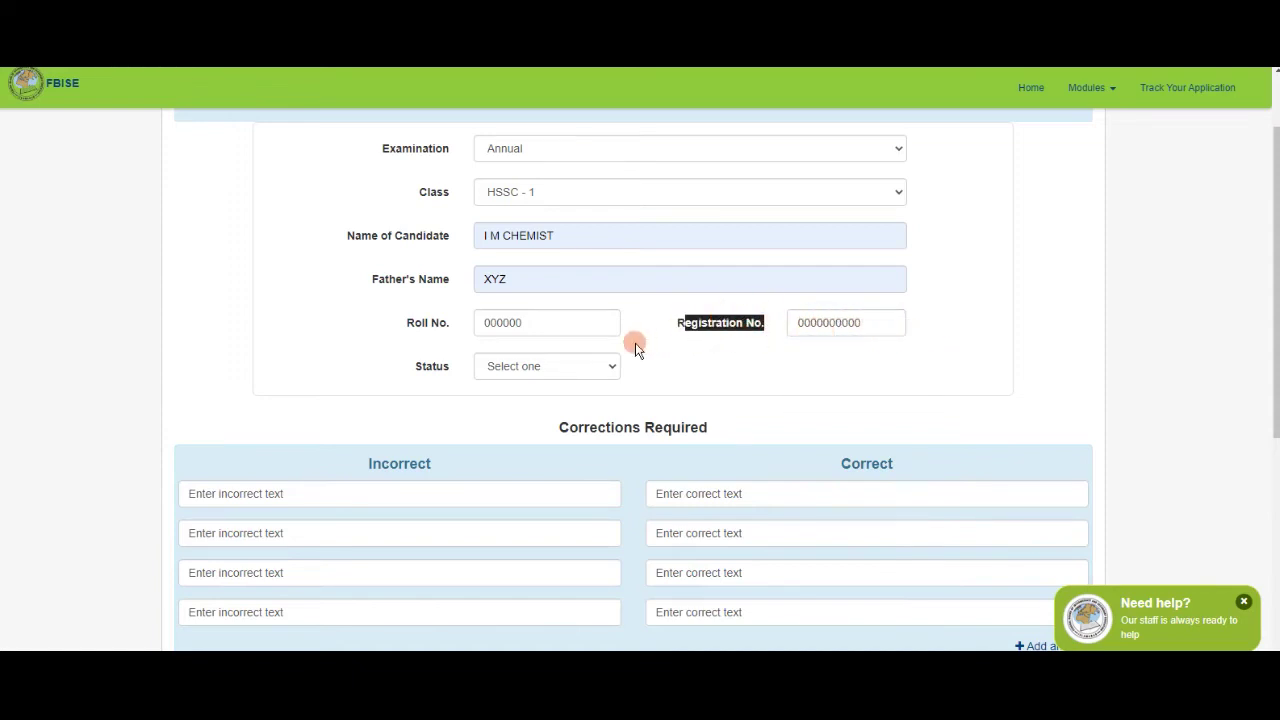
Set the candidate Status to Private.
left_click(582, 368)
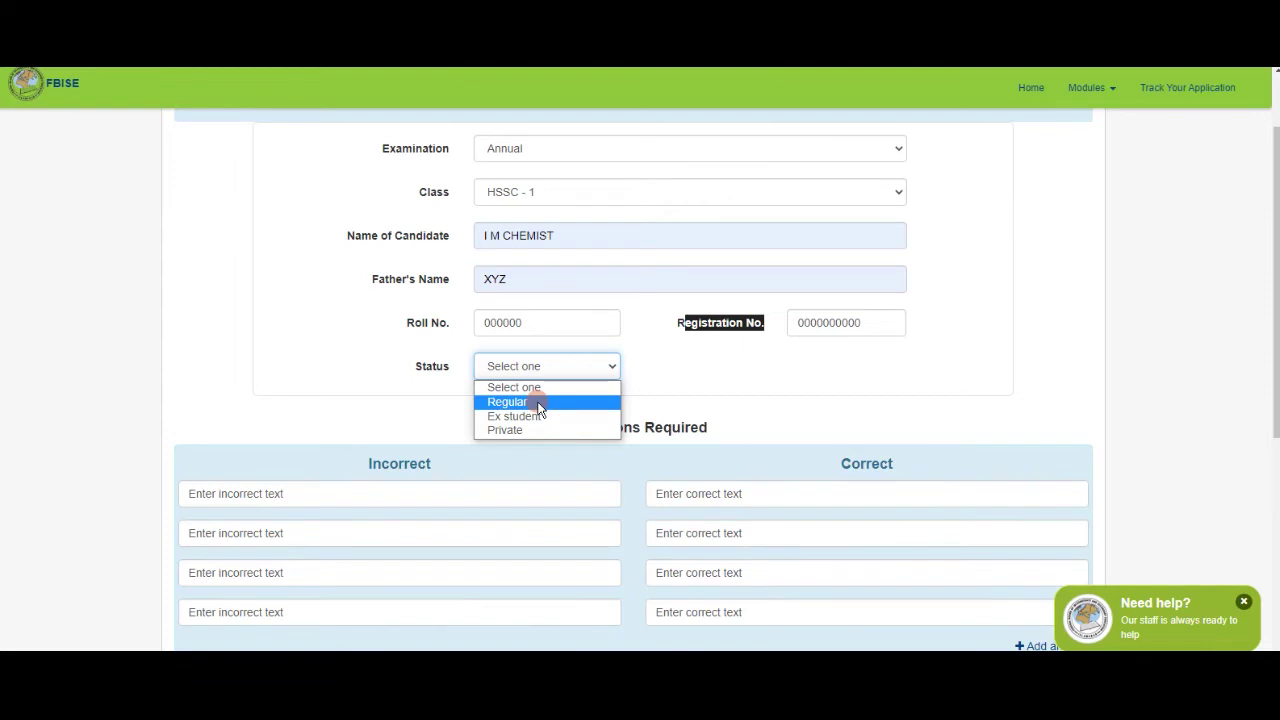
left_click(534, 415)
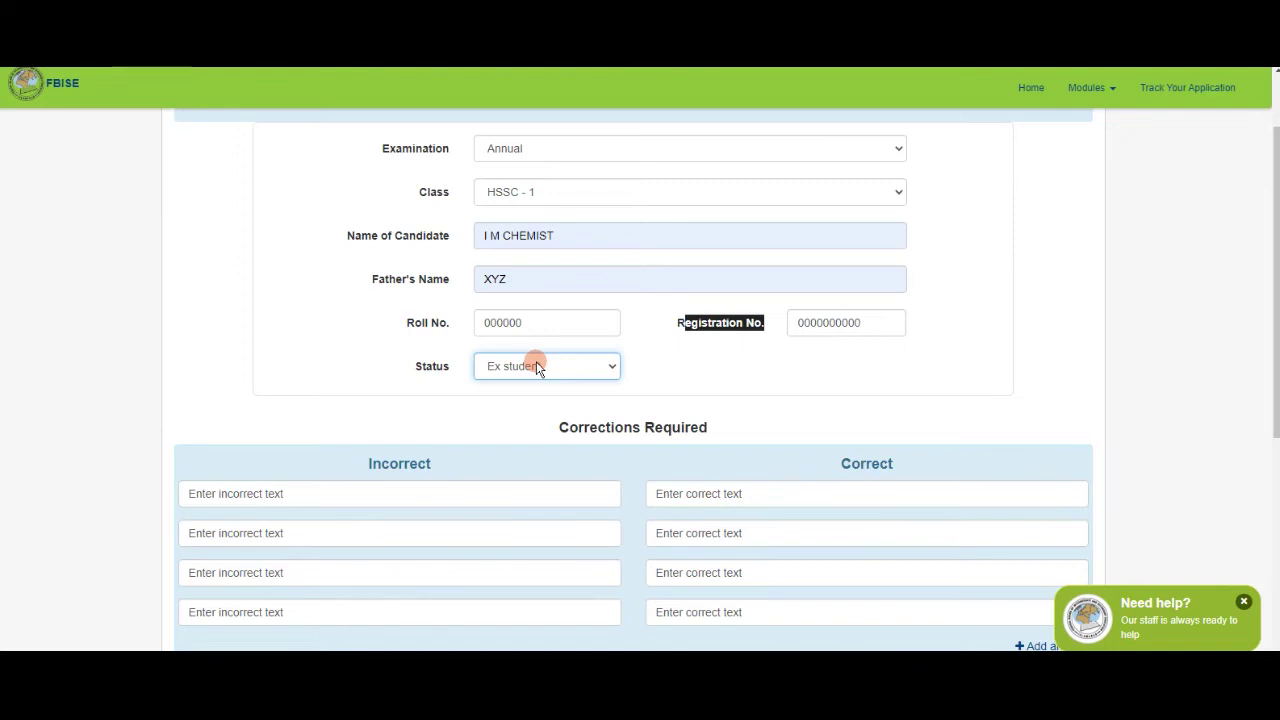
left_click(537, 366)
left_click(520, 430)
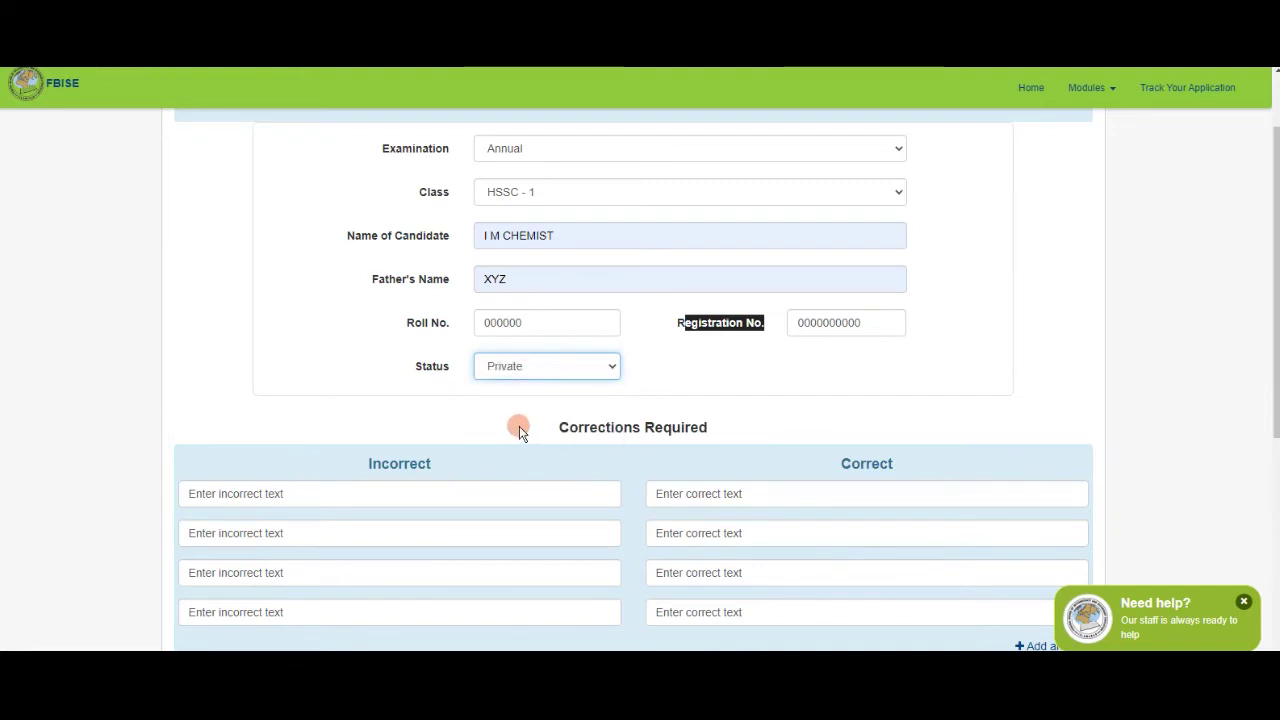
Record 'I CHEMIST' as incorrect and 'I M CHEMIST' as correct in the first correction row.
scroll(530, 389, "down", 2)
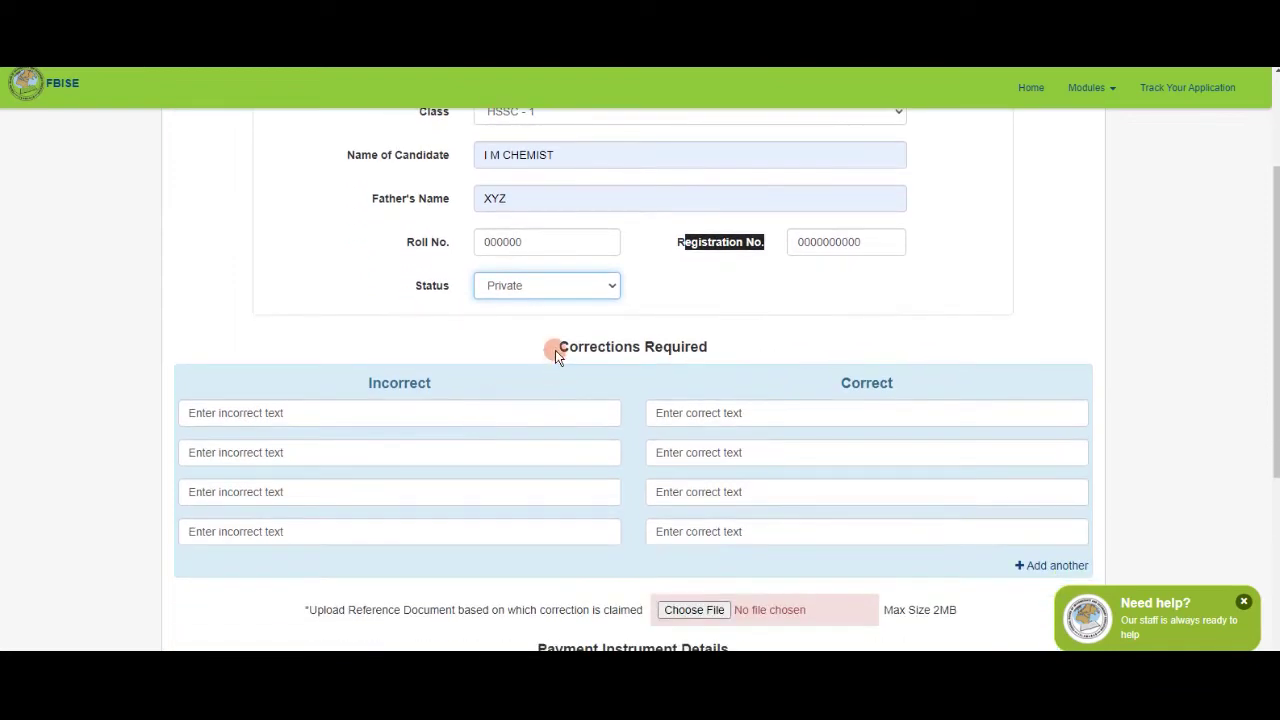
left_click_drag(556, 352, 711, 352)
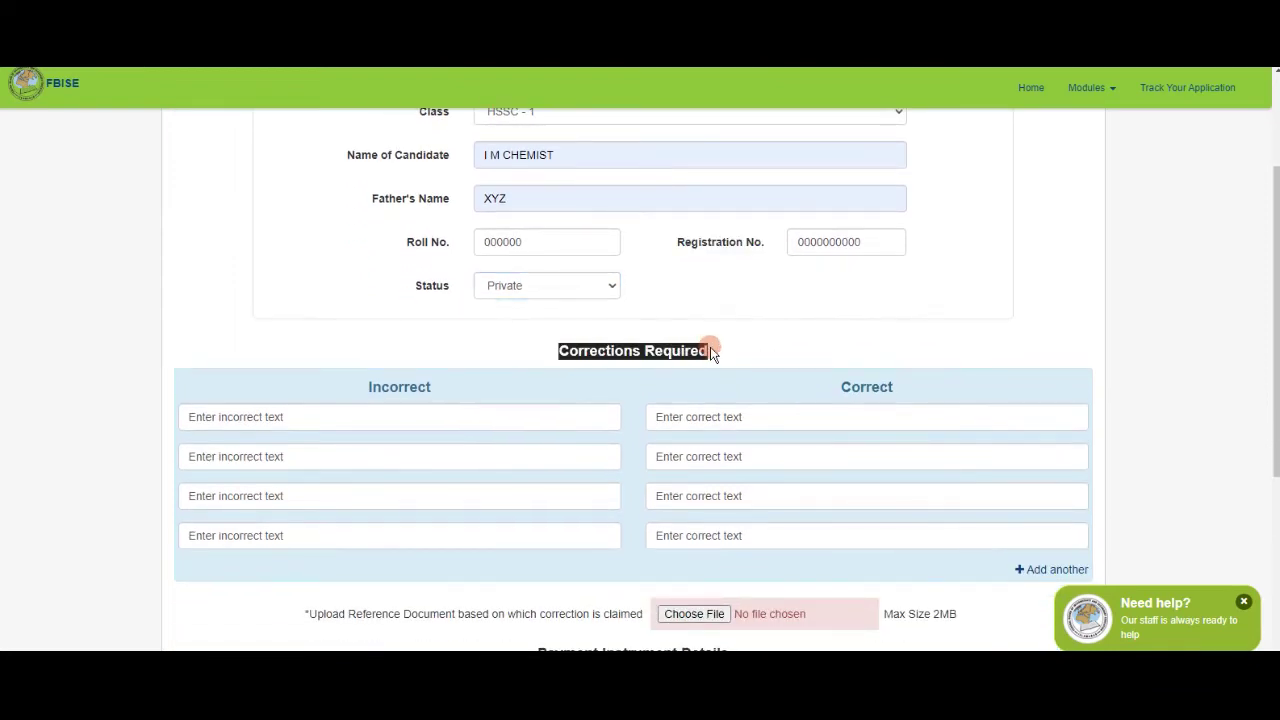
left_click(300, 420)
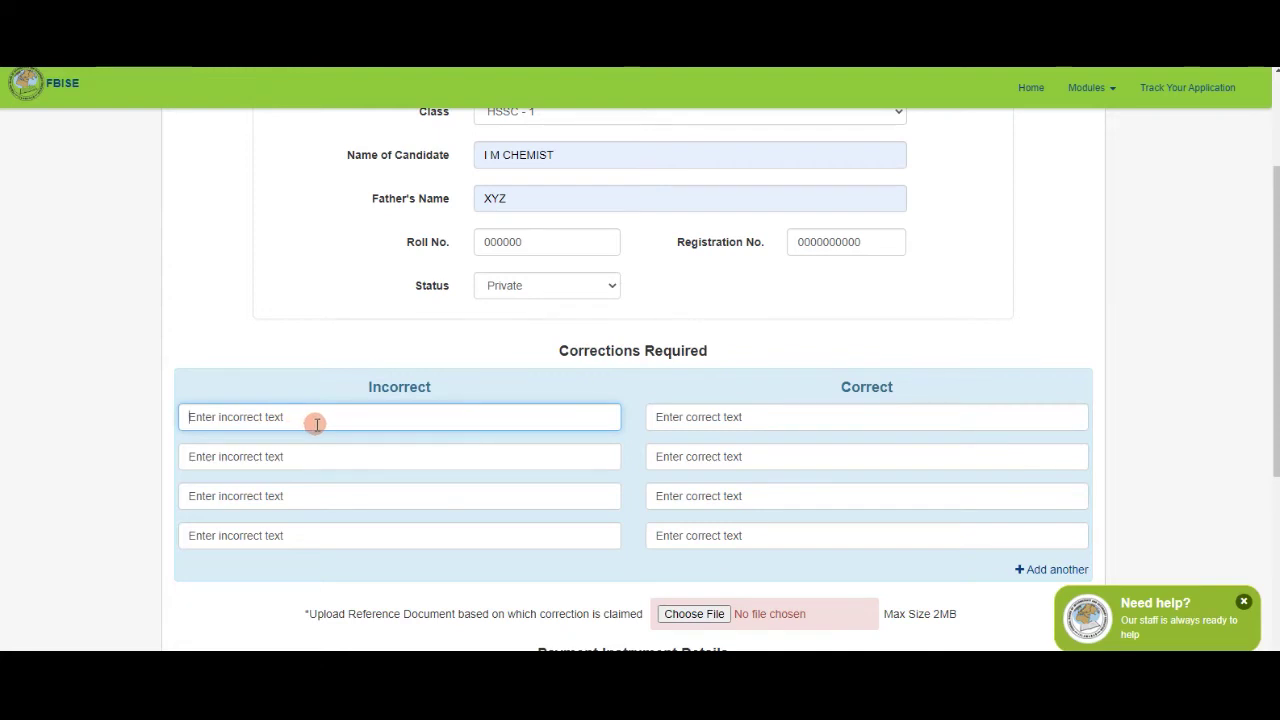
type("I CHEM")
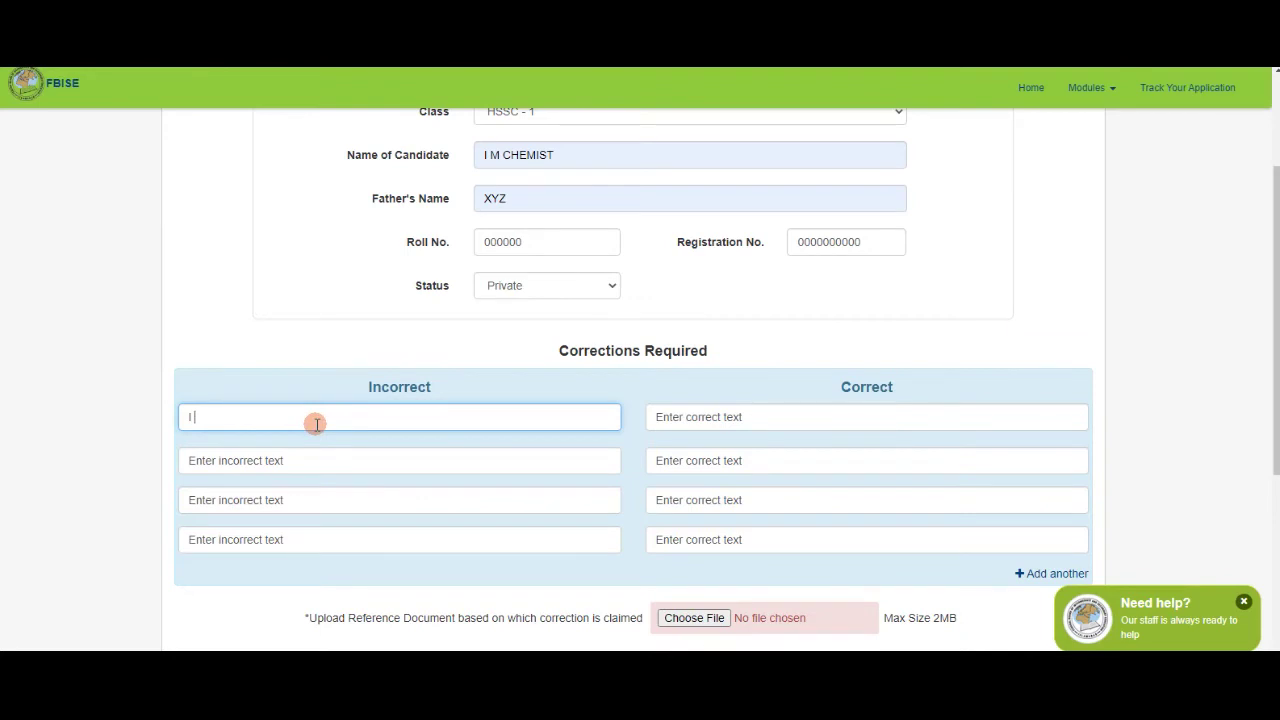
type("IST")
left_click(682, 423)
type("I M CHEM")
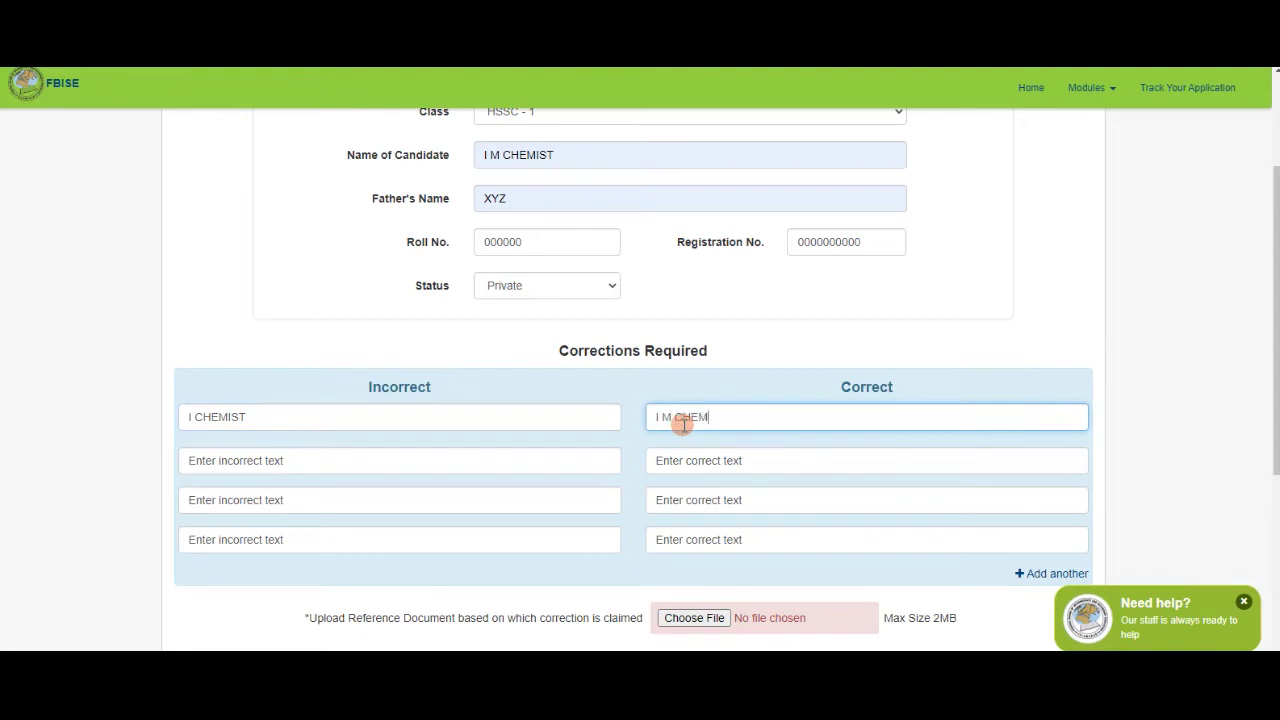
type("IST")
left_click_drag(360, 390, 418, 395)
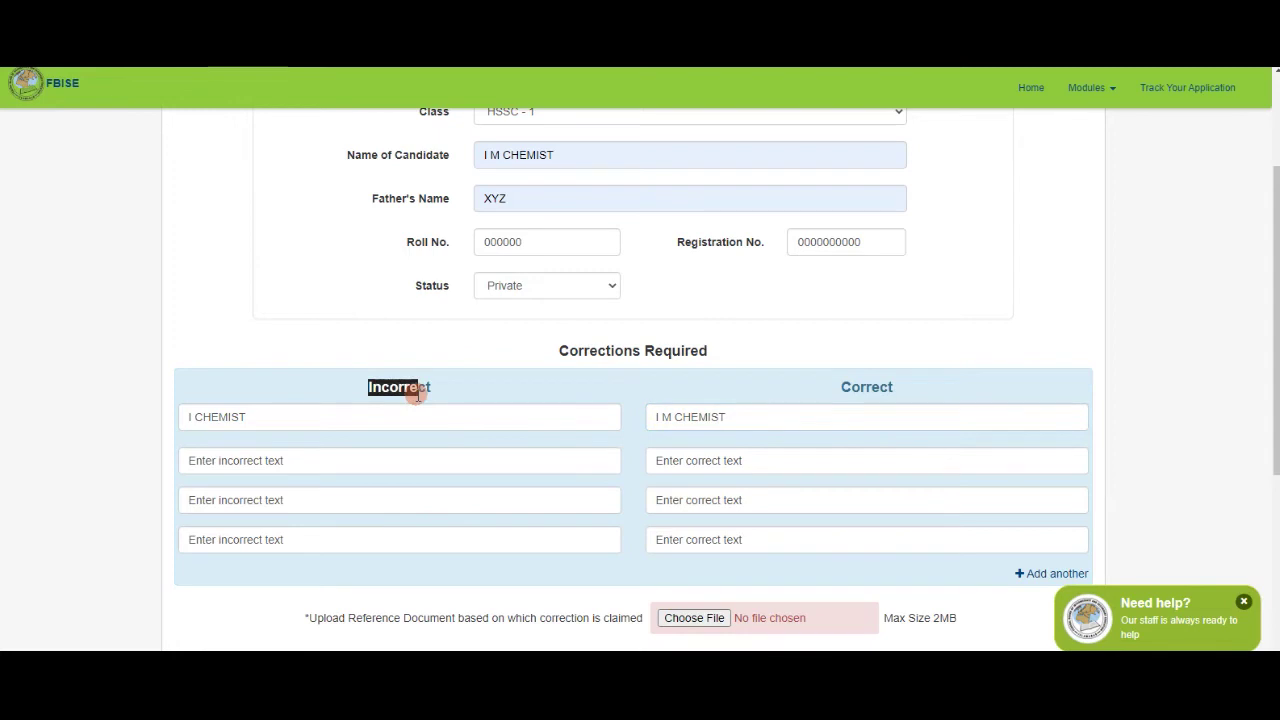
left_click(371, 420)
left_click_drag(840, 389, 880, 393)
left_click(808, 426)
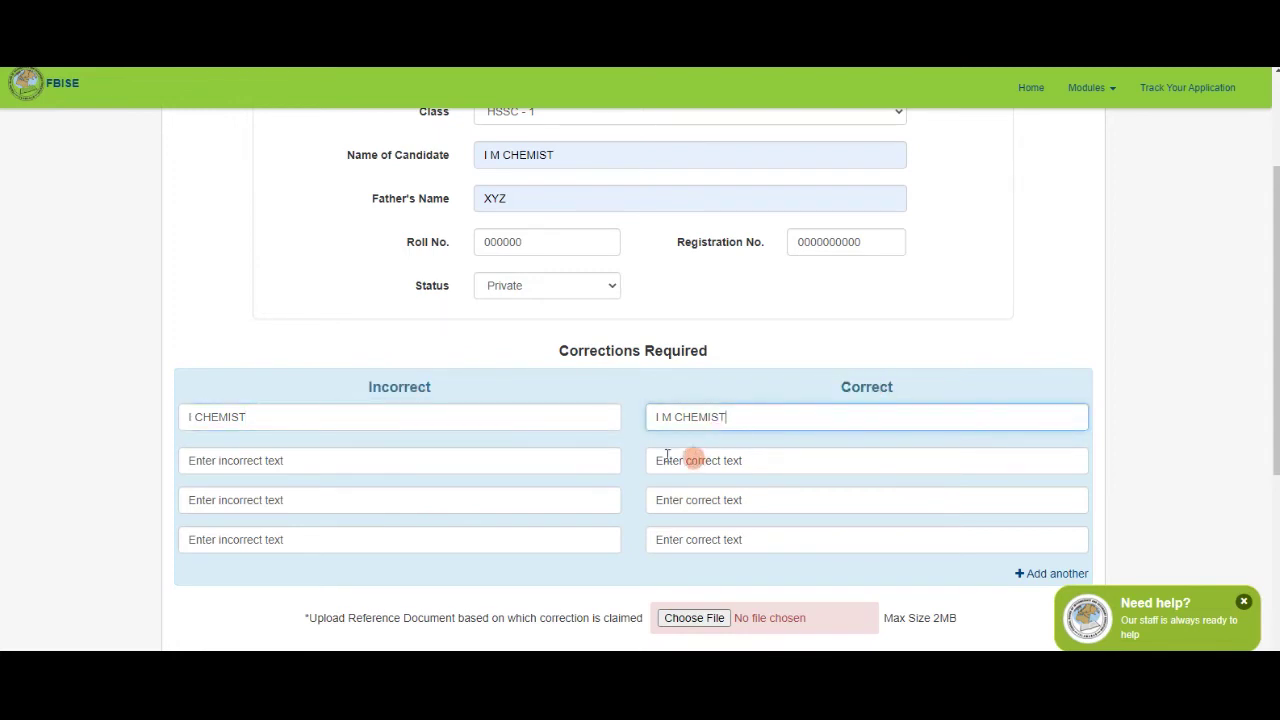
Add three more blank correction rows to the form.
left_click(514, 466)
left_click(494, 499)
scroll(628, 474, "down", 1)
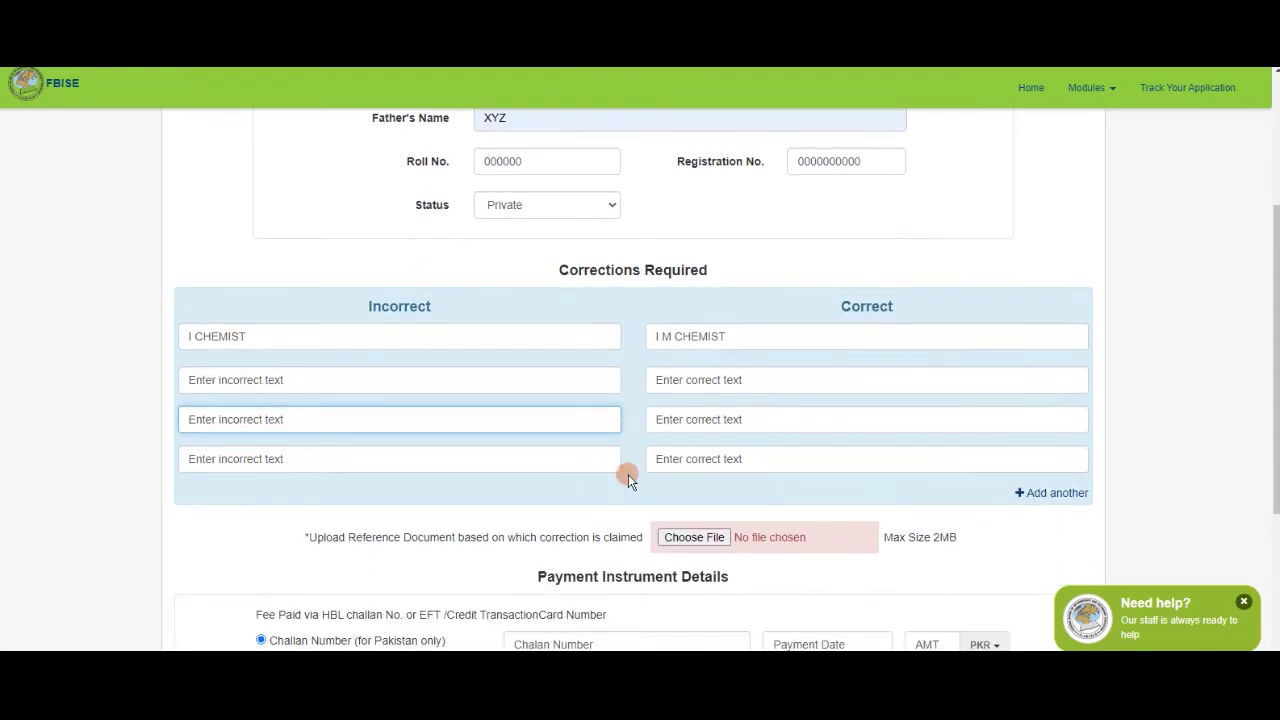
scroll(628, 474, "down", 1)
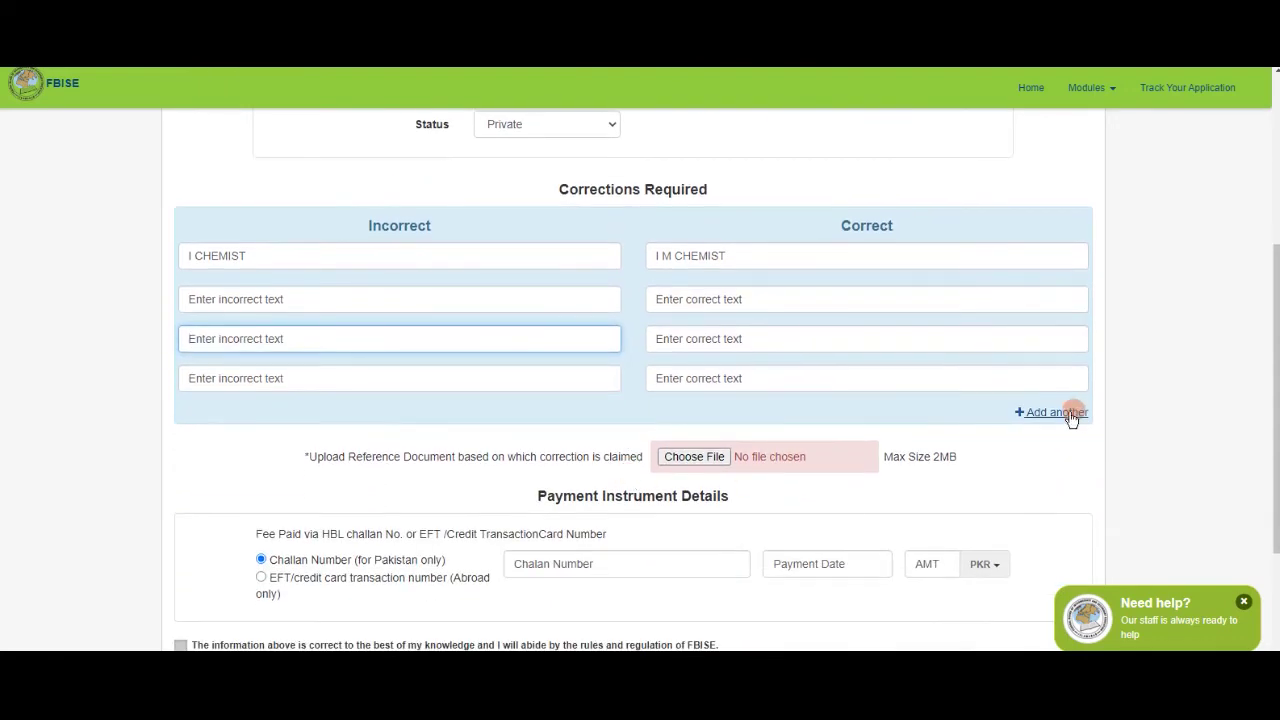
left_click(1068, 414)
left_click(1054, 451)
left_click(1054, 491)
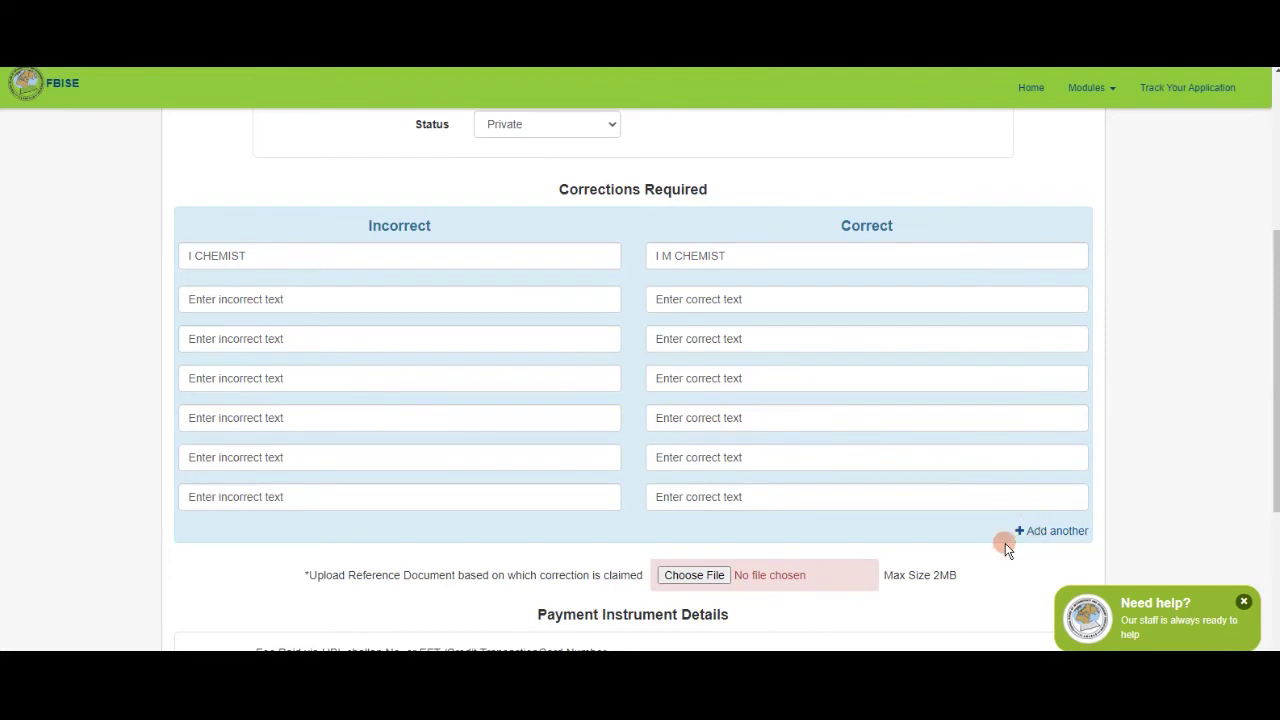
scroll(1005, 545, "down", 2)
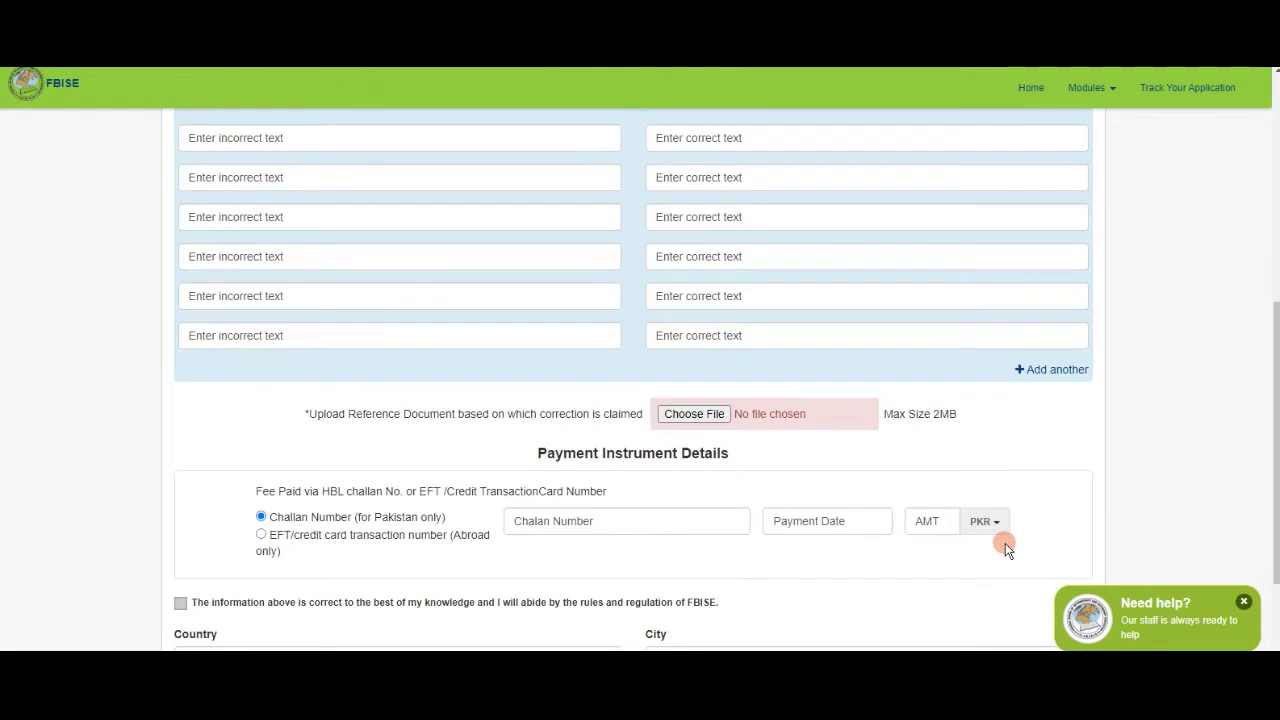
left_click_drag(355, 414, 634, 422)
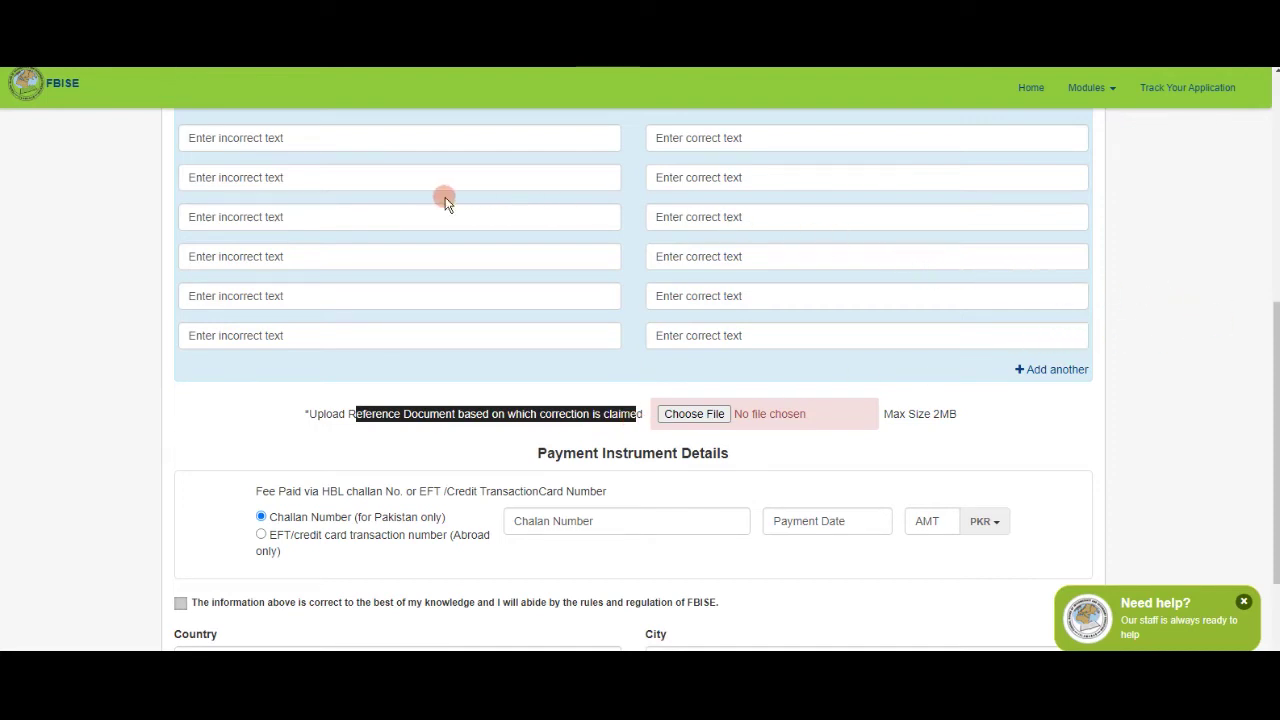
scroll(446, 200, "up", 1)
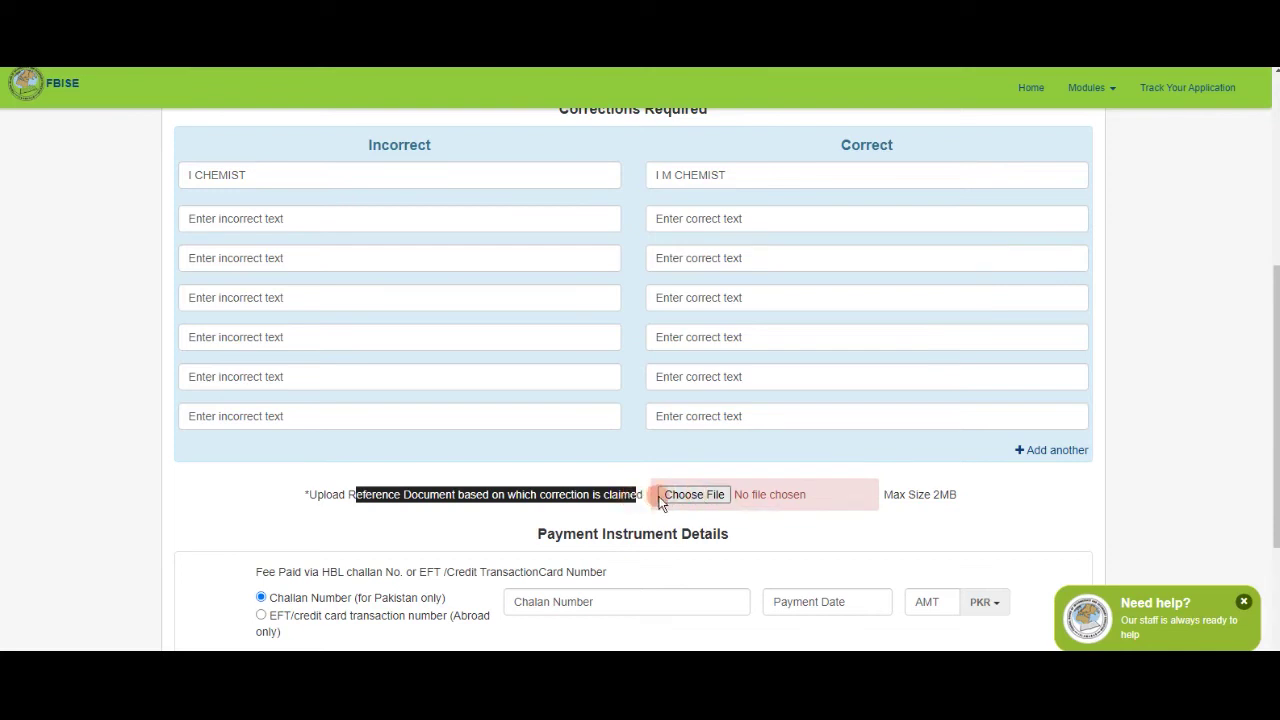
left_click_drag(645, 500, 470, 502)
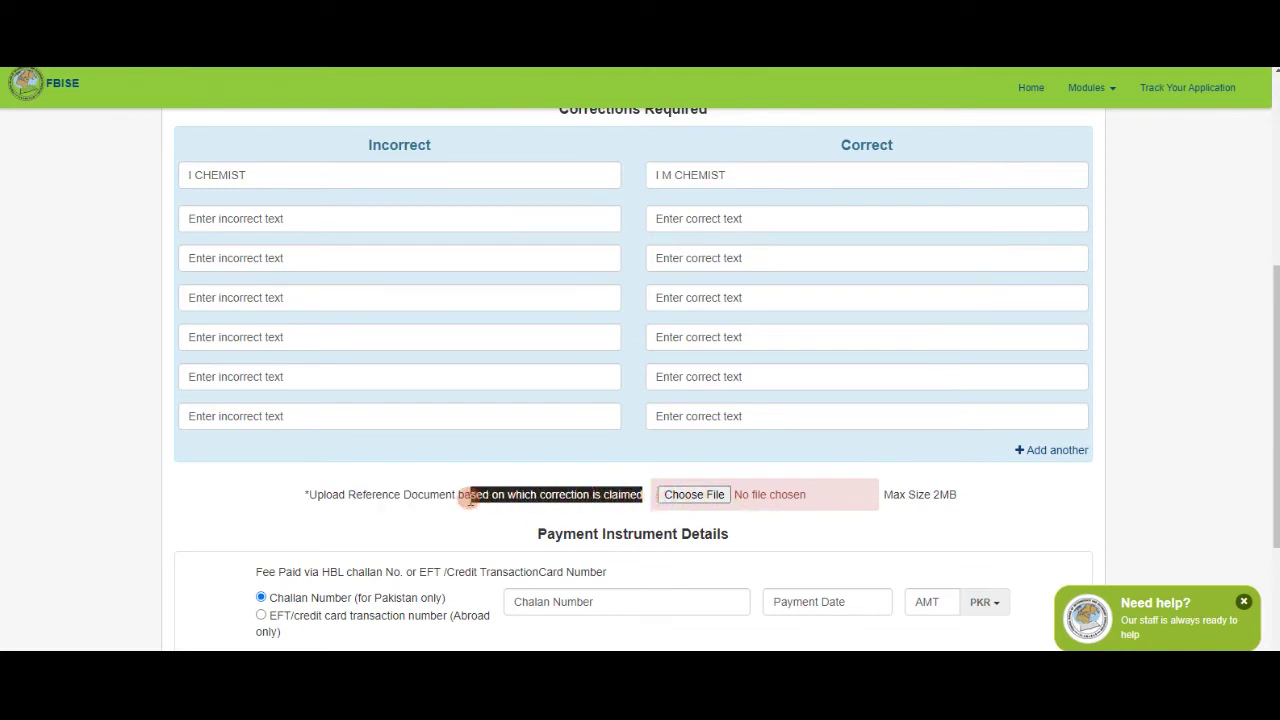
left_click_drag(384, 502, 305, 494)
Attach the CADET LIFE image as the reference document.
left_click(706, 500)
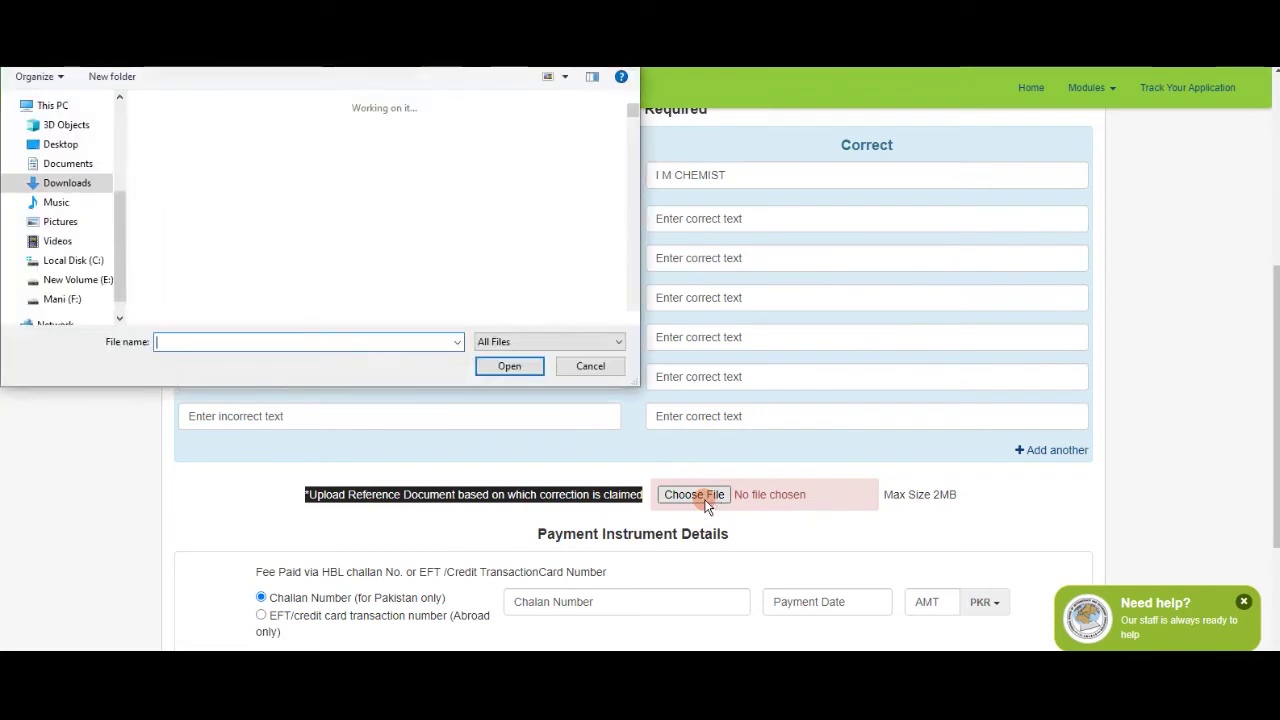
left_click(226, 275)
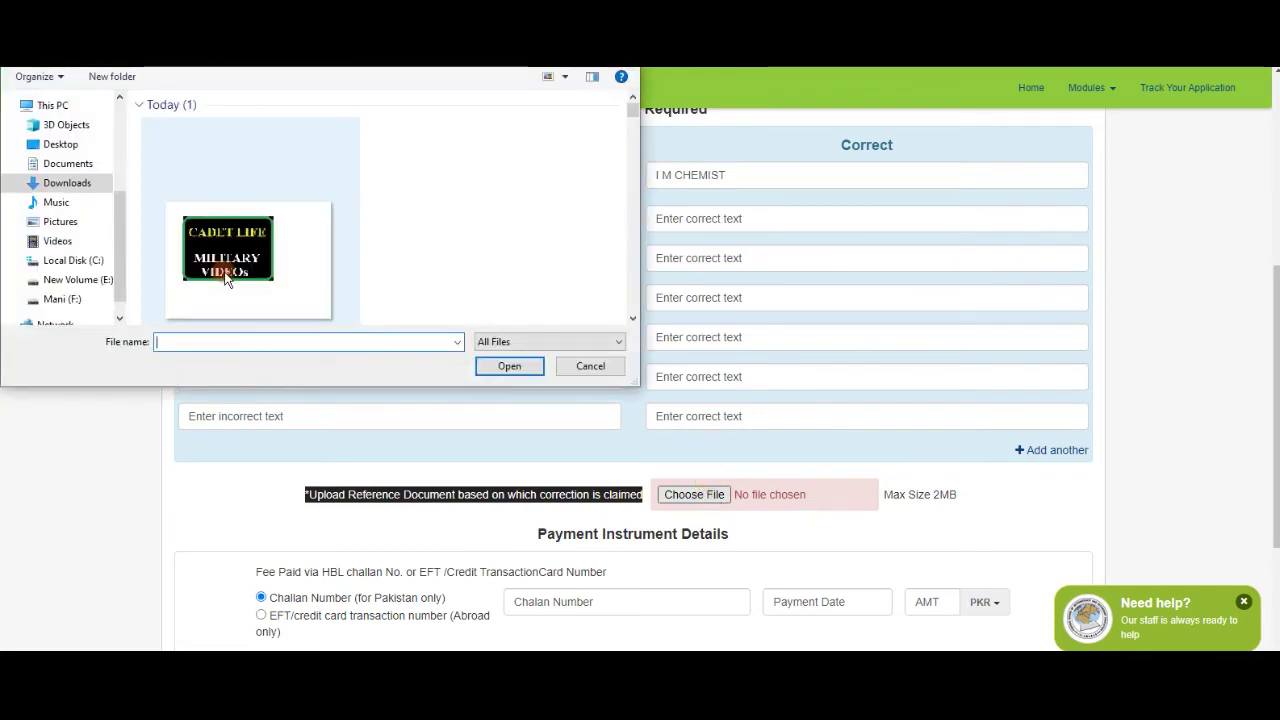
double_click(238, 270)
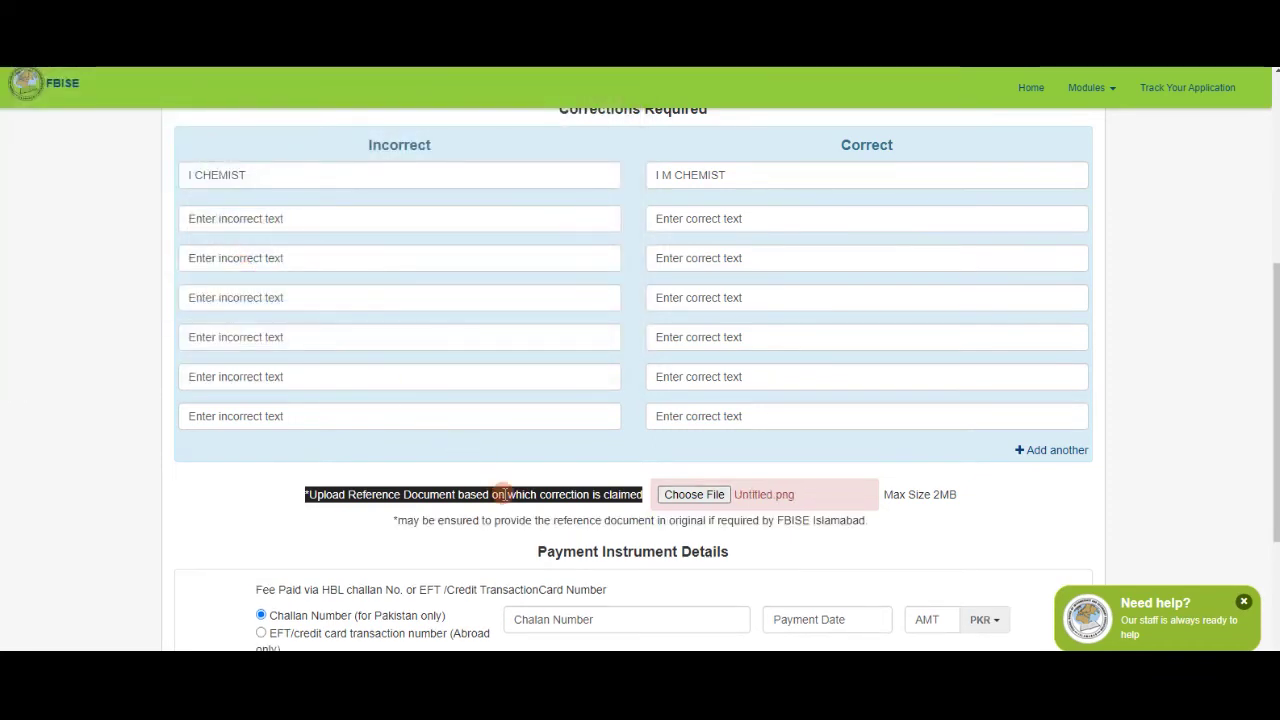
Highlight the note that challans are for Pakistan only.
scroll(500, 494, "down", 3)
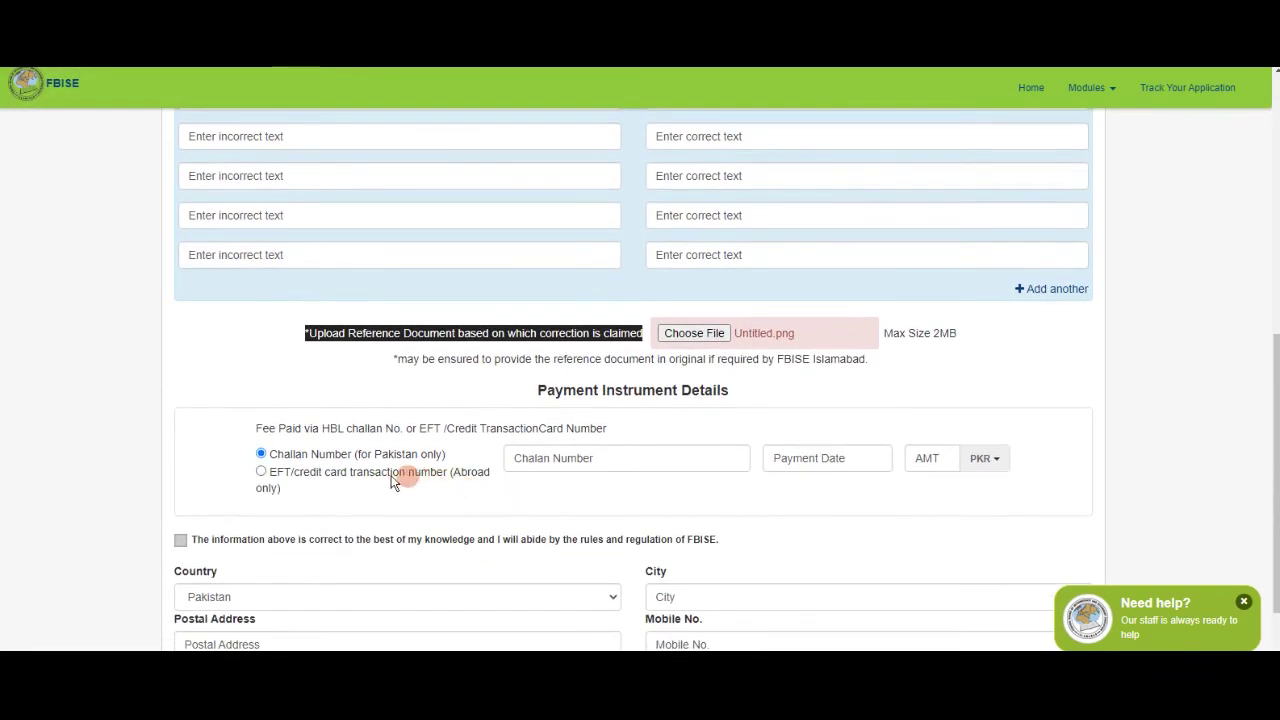
left_click_drag(360, 456, 484, 462)
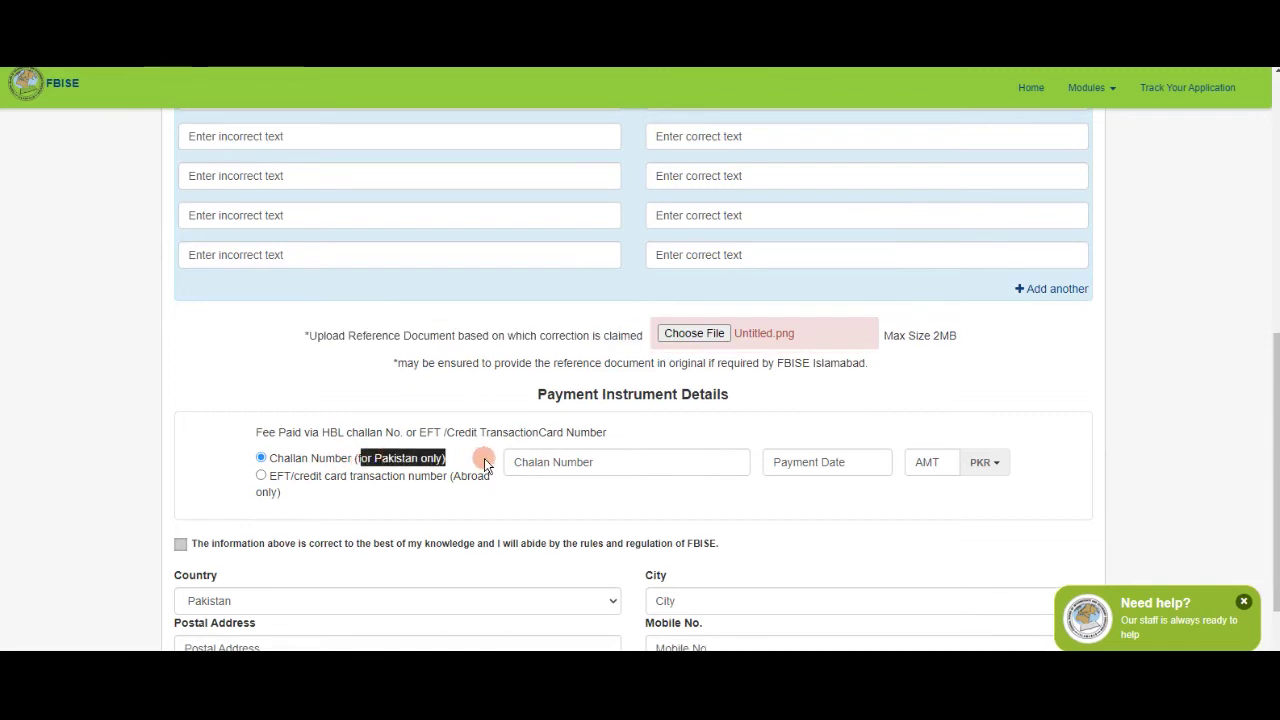
left_click(364, 460)
left_click_drag(366, 464, 449, 461)
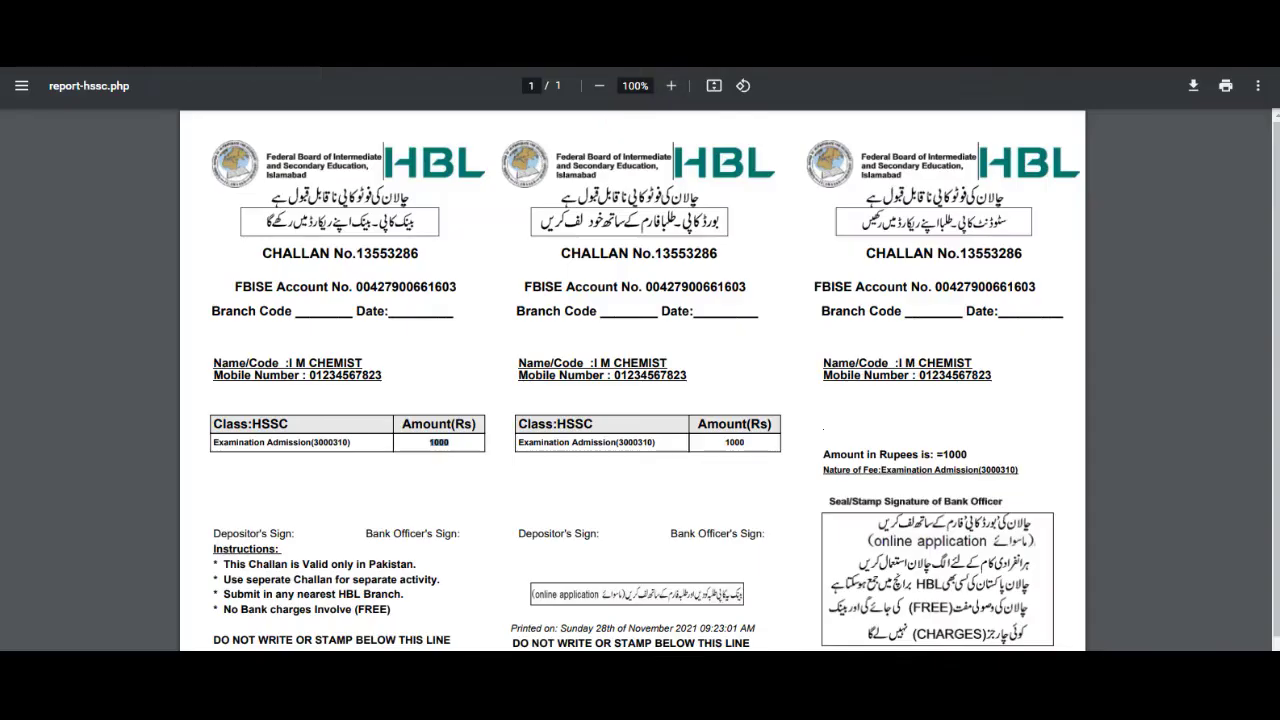
Copy the challan number from the HSSC fee challan PDF and return to the correction form.
left_click_drag(417, 253, 356, 254)
right_click(366, 253)
left_click(400, 263)
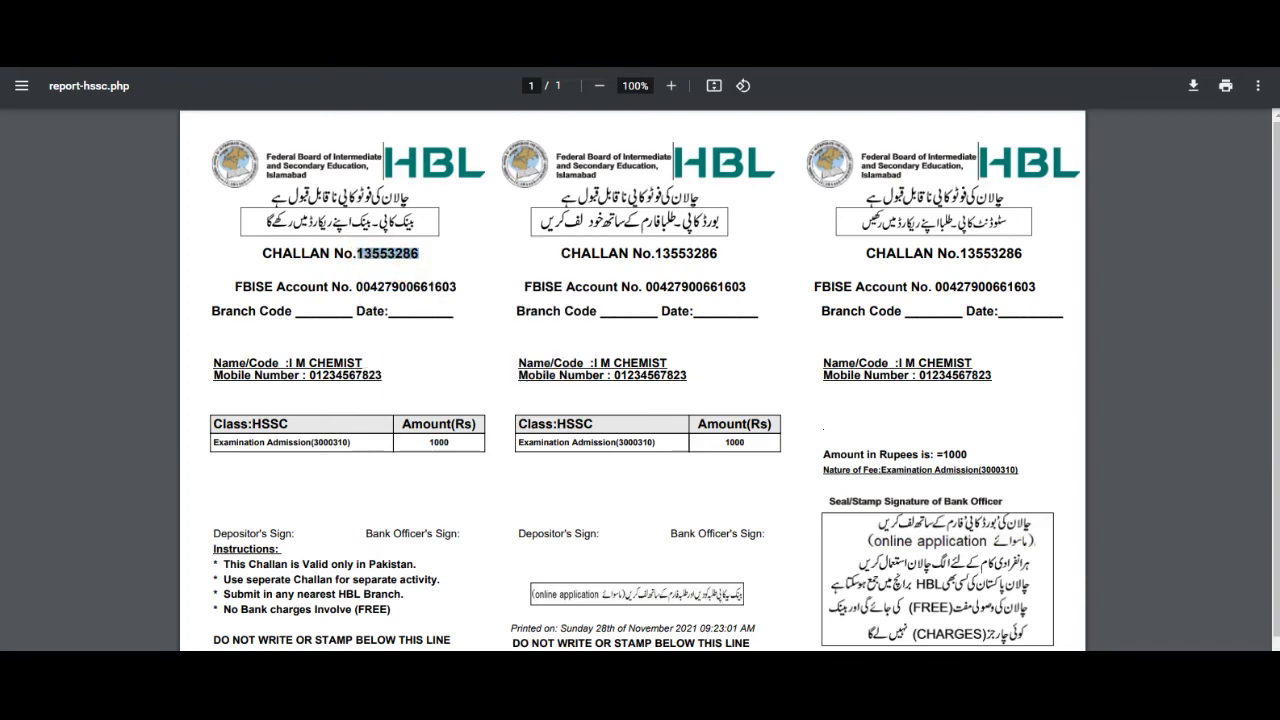
key("ctrl+Tab")
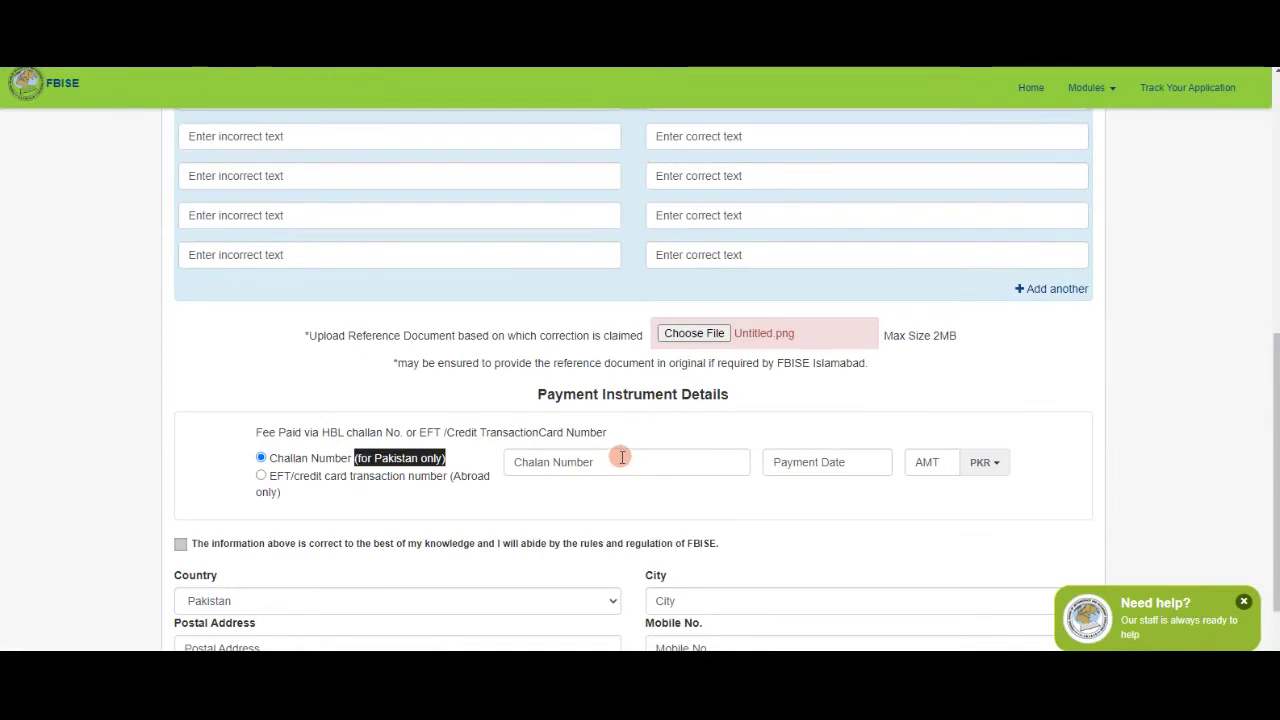
Paste the copied challan number into the Chalan Number field.
left_click(622, 460)
key("ctrl+v")
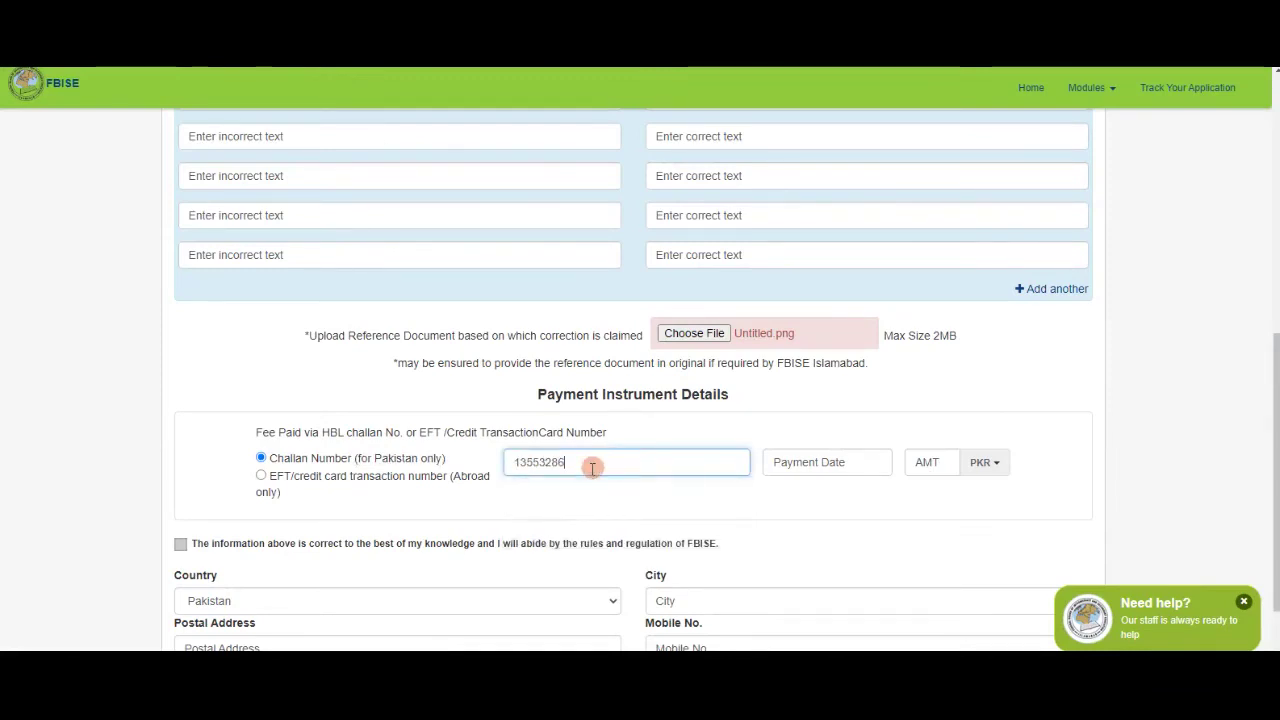
left_click_drag(547, 462, 674, 459)
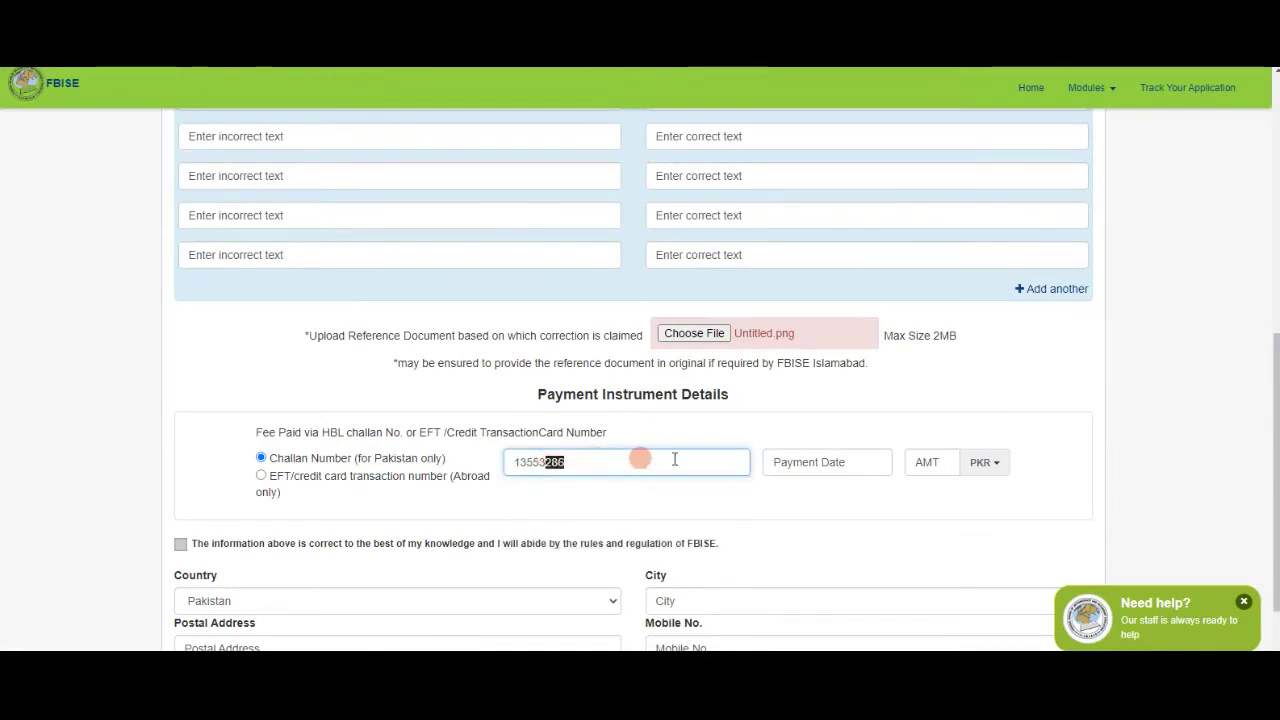
Set the payment date to 22 November 2021 in the date picker.
left_click(815, 461)
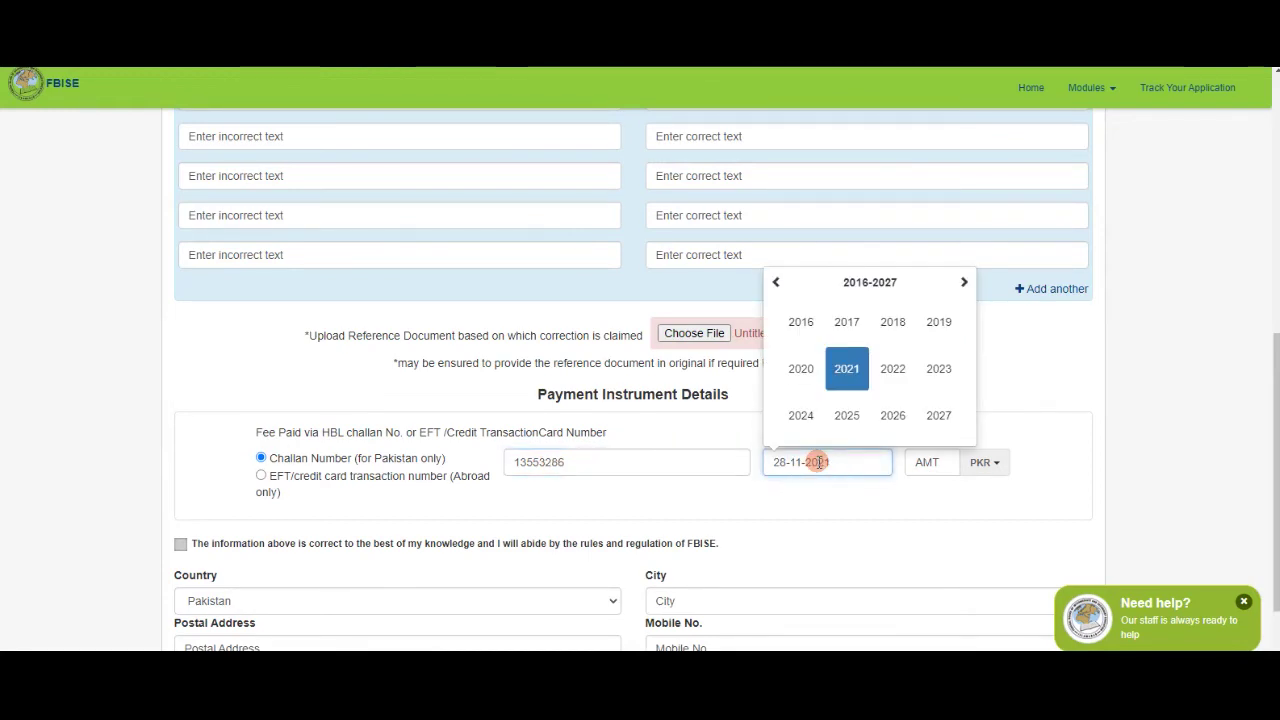
left_click(848, 370)
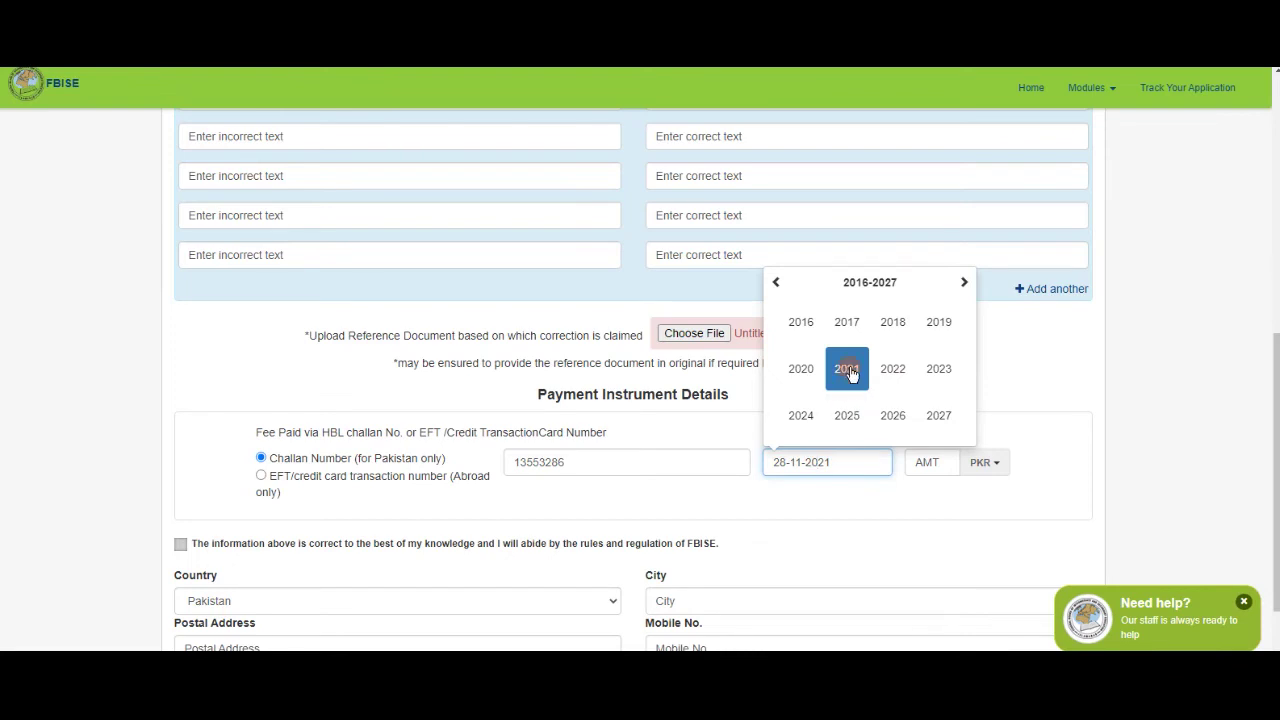
left_click(848, 370)
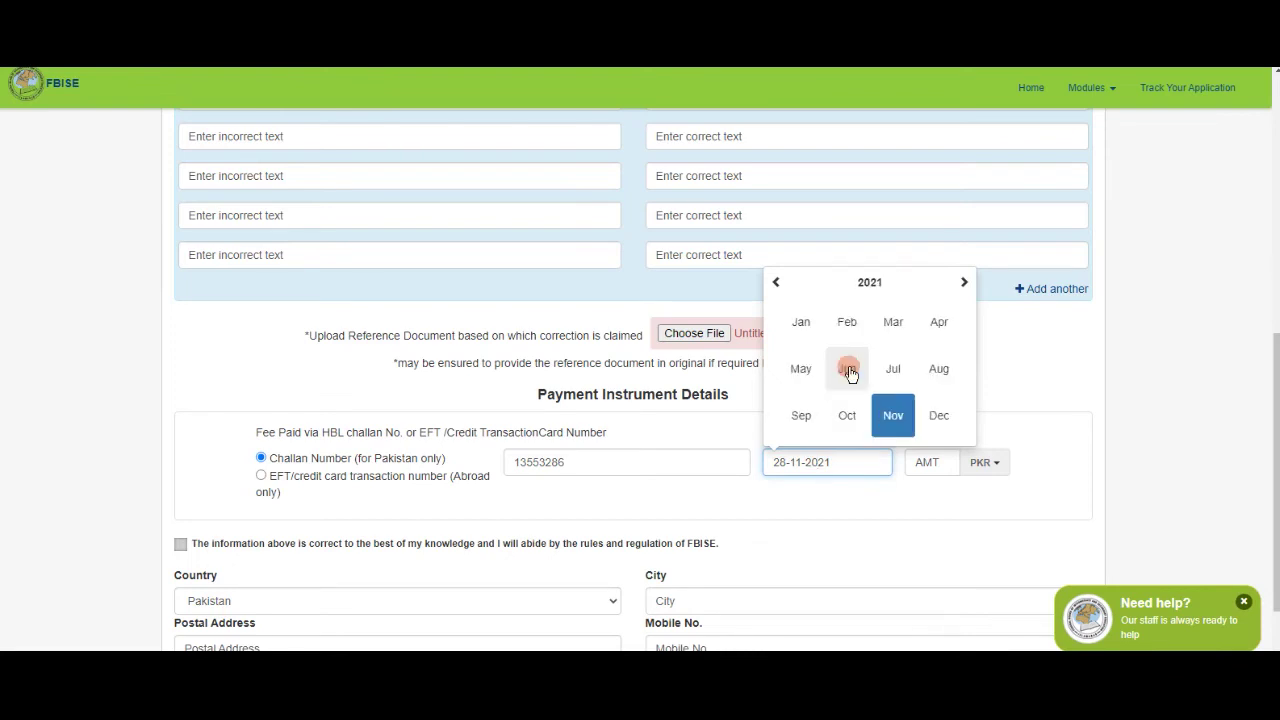
left_click(892, 418)
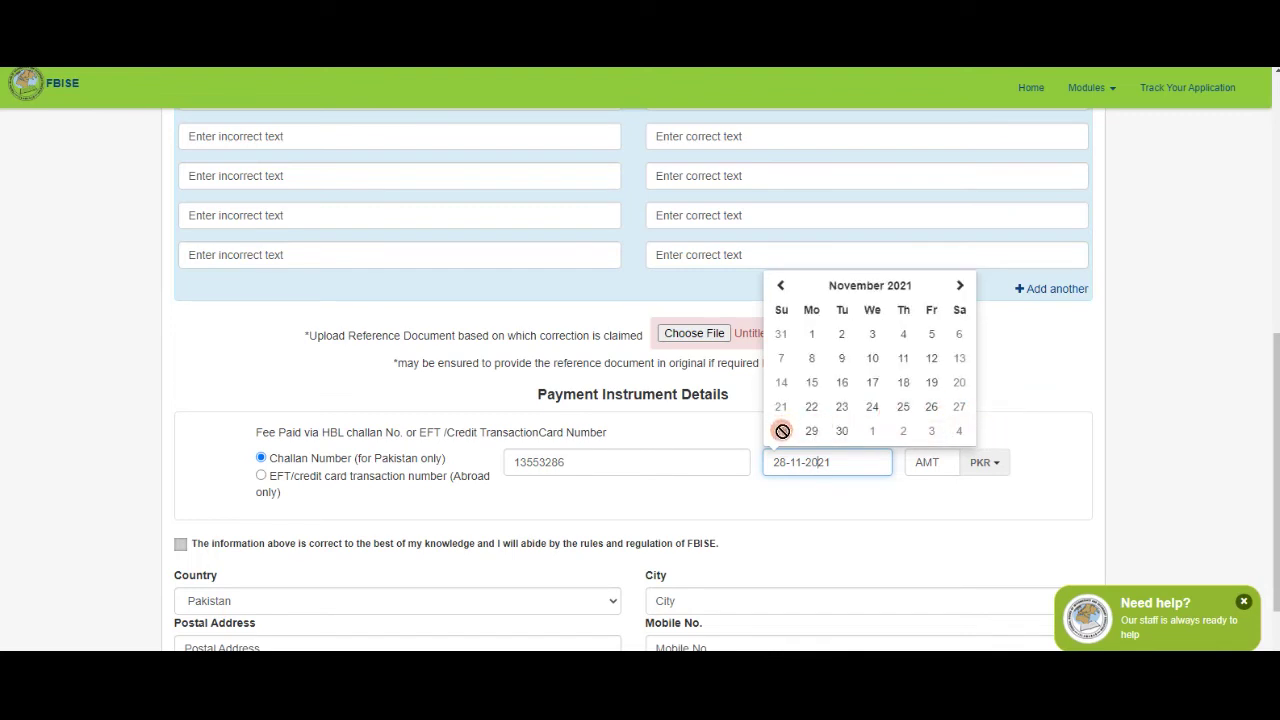
left_click(811, 406)
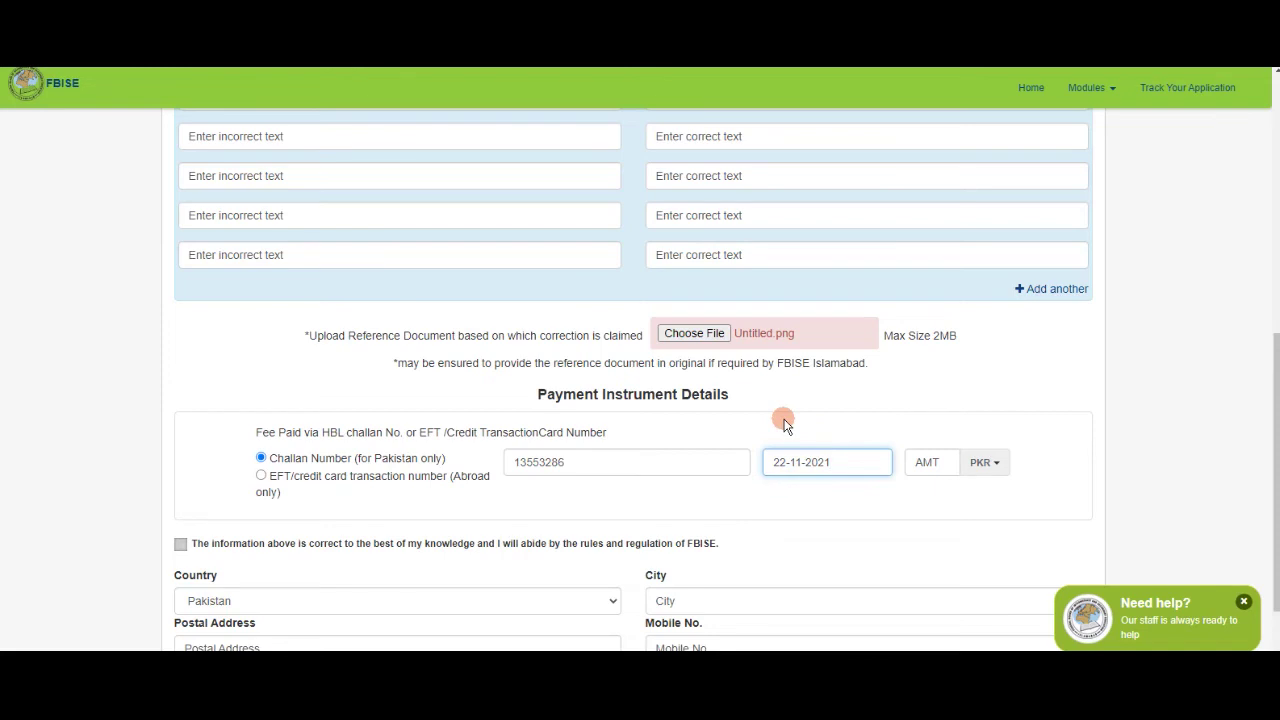
Enter 1000 as the amount paid in the AMT field.
left_click(925, 462)
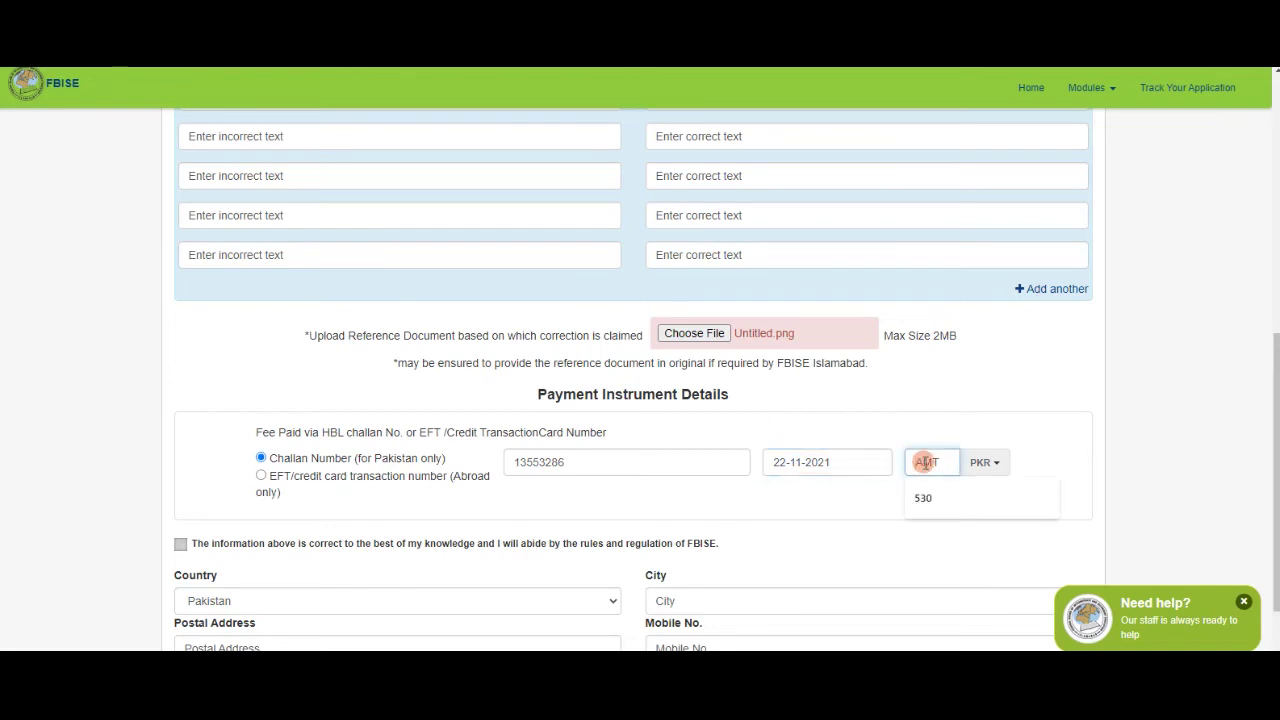
type("1100")
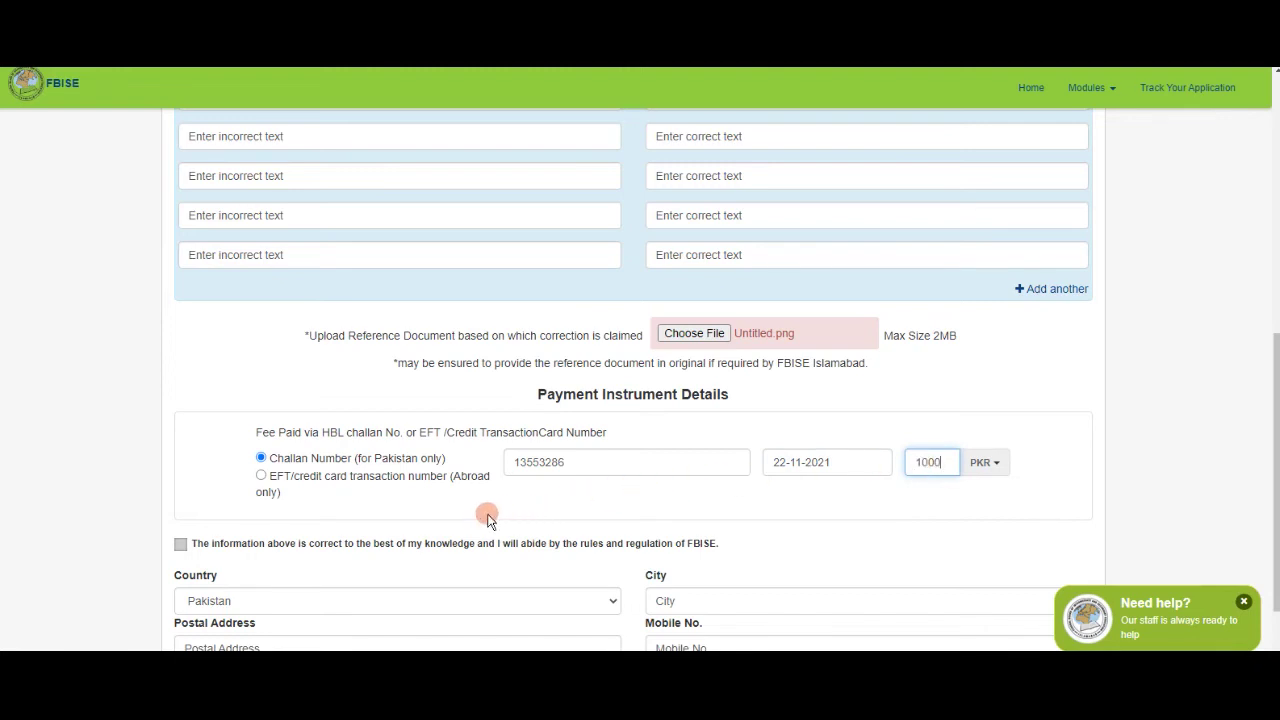
scroll(489, 518, "down", 1)
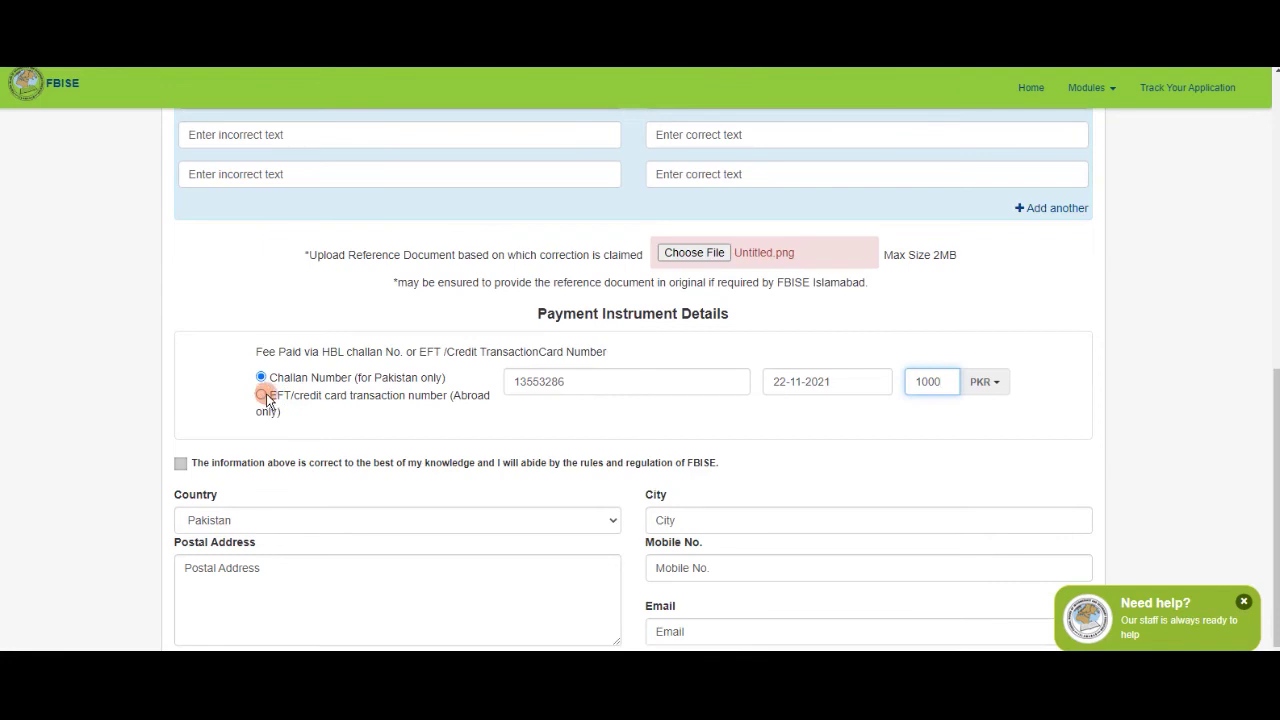
Try the EFT payment option, then reselect Challan Number (Pakistan only) as the payment method.
left_click_drag(270, 396, 480, 401)
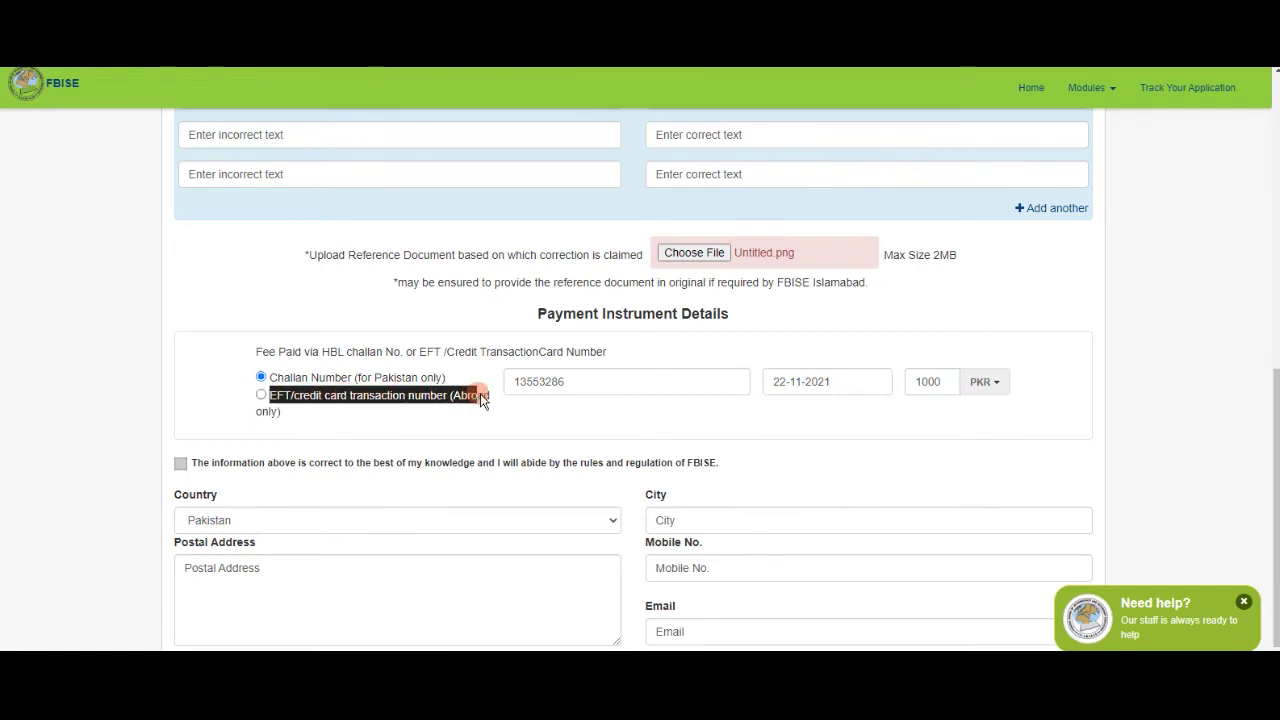
left_click(262, 396)
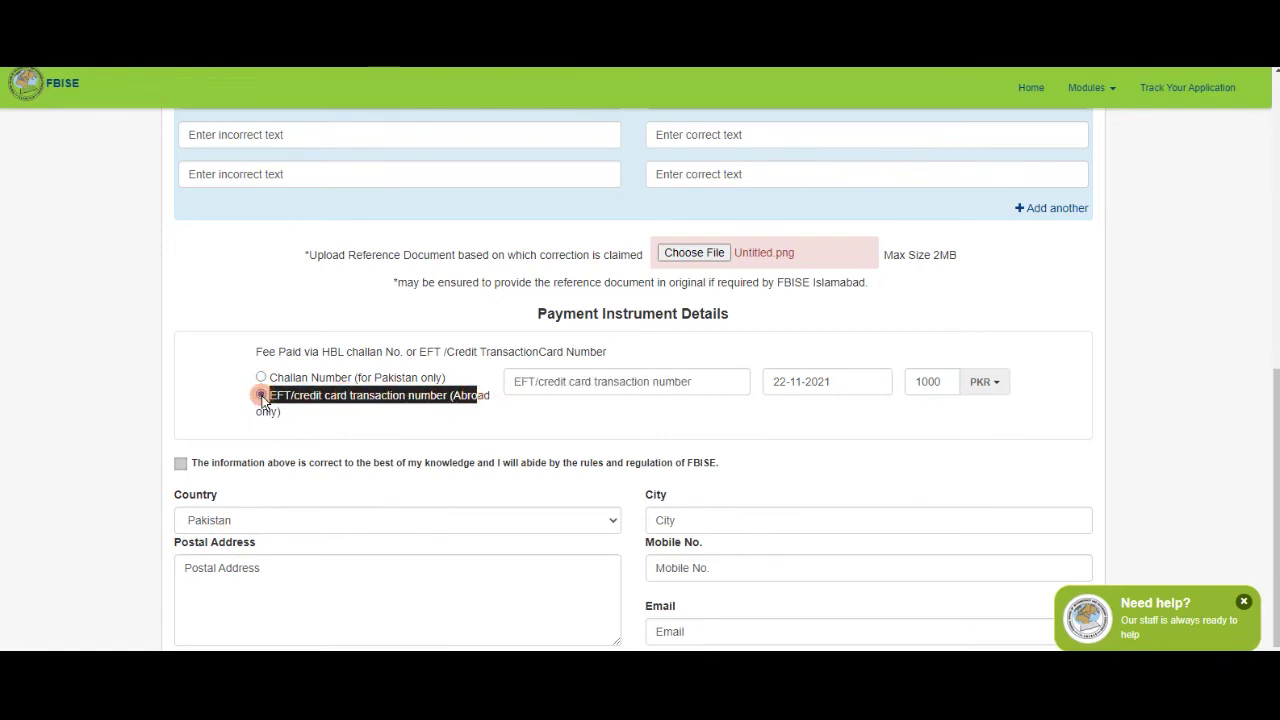
left_click(608, 384)
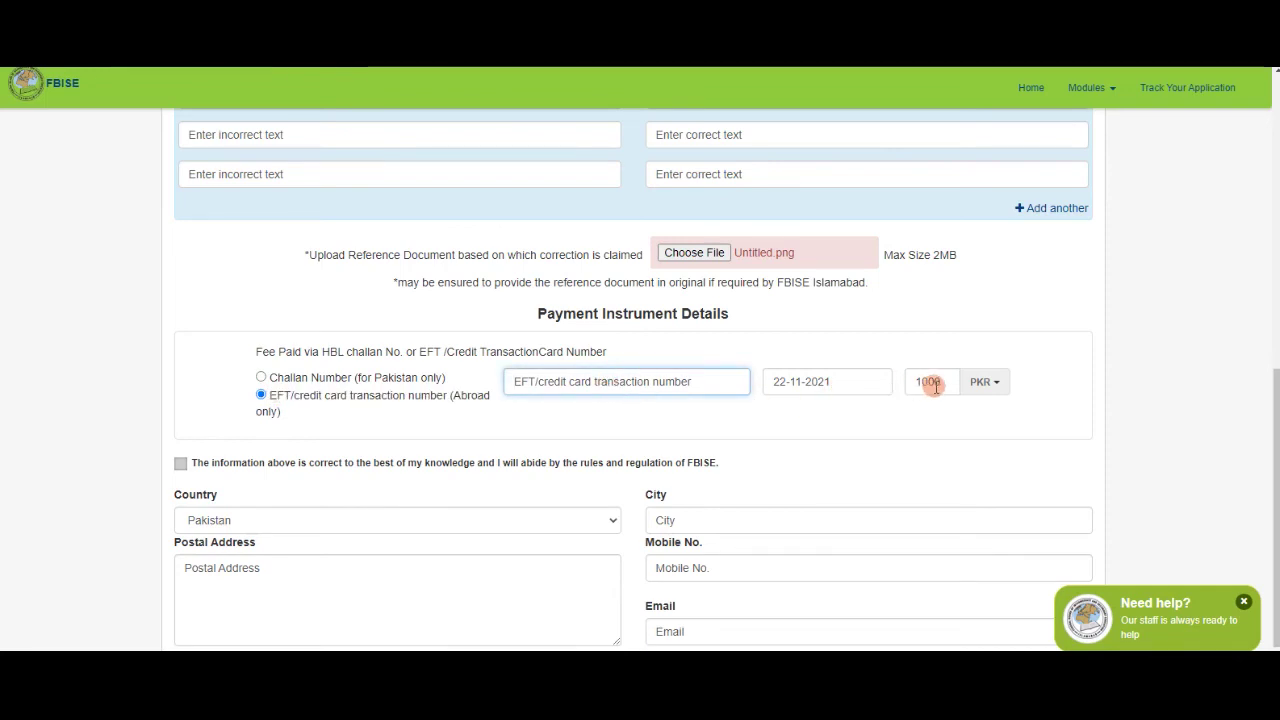
left_click_drag(920, 382, 913, 387)
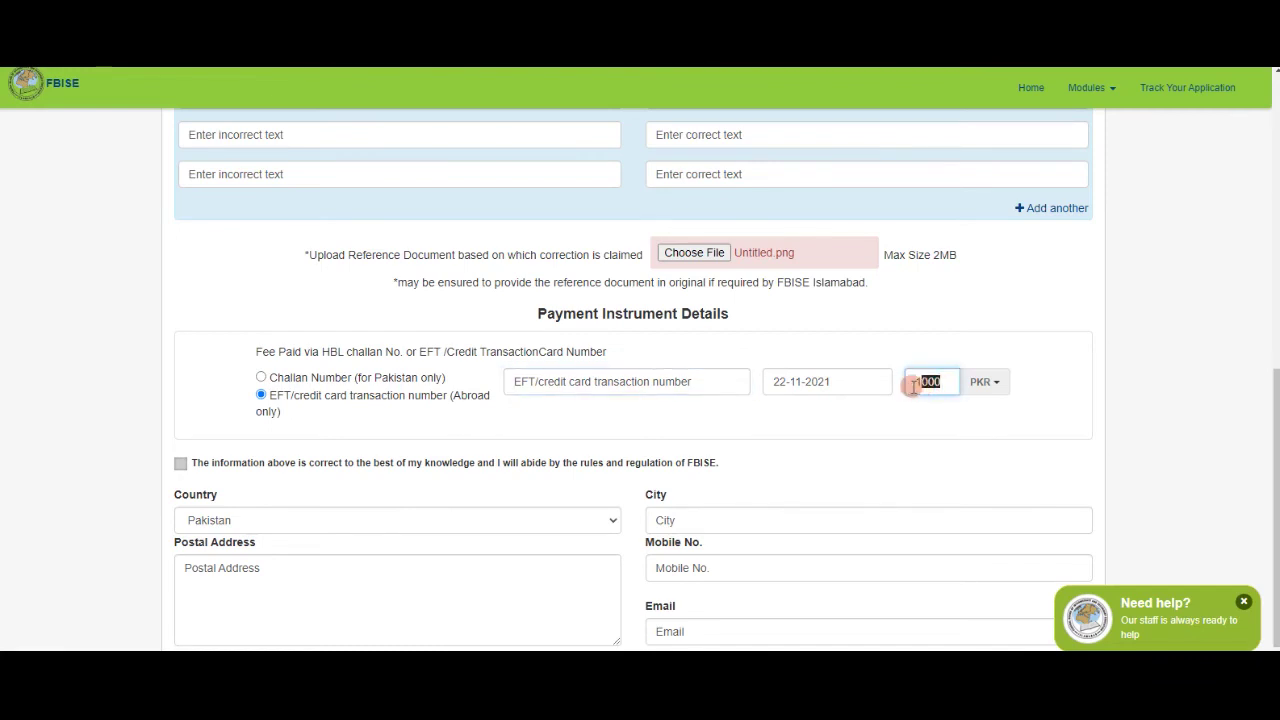
left_click(262, 378)
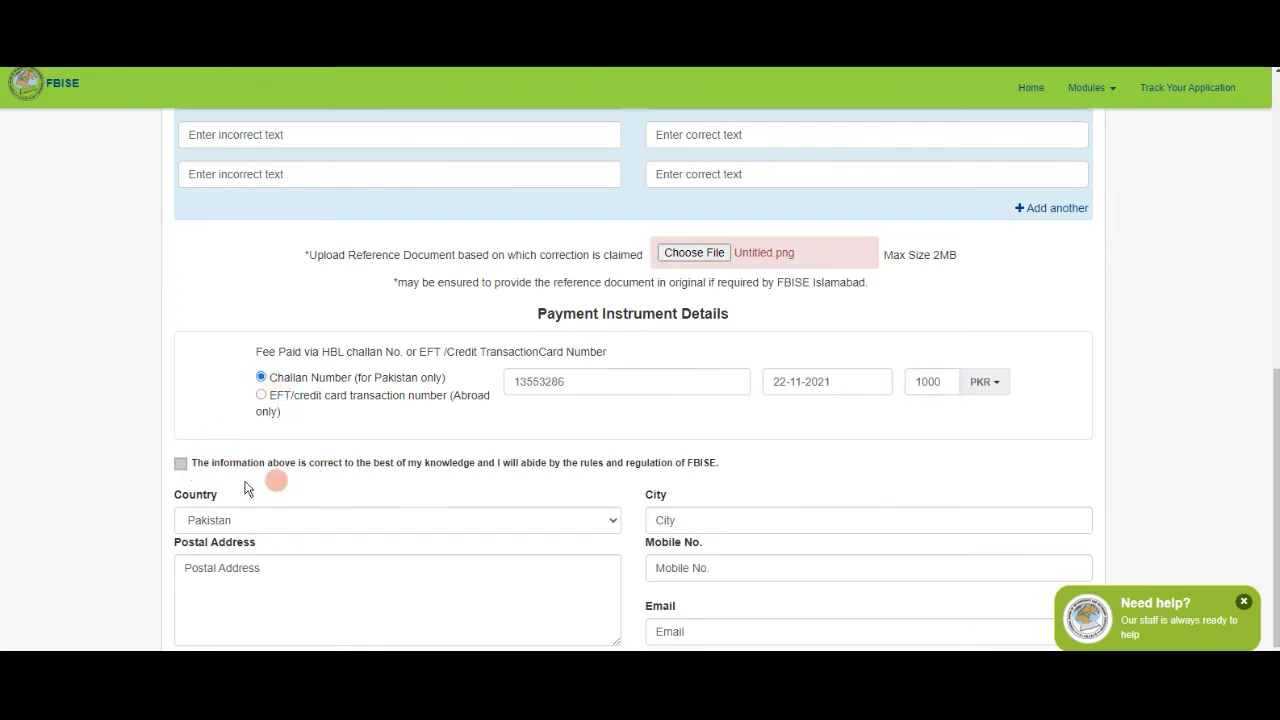
left_click_drag(209, 464, 722, 467)
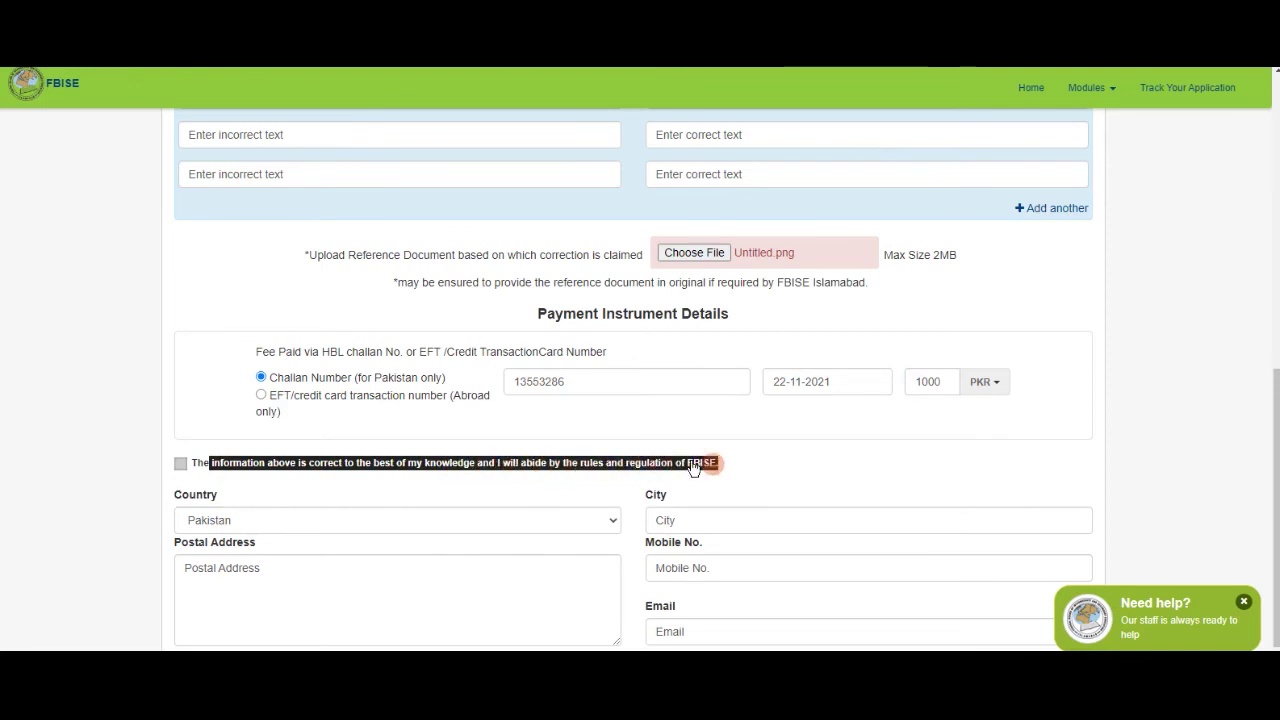
Tick the accuracy declaration checkbox and leave Pakistan selected as the country.
left_click(181, 464)
scroll(103, 488, "down", 2)
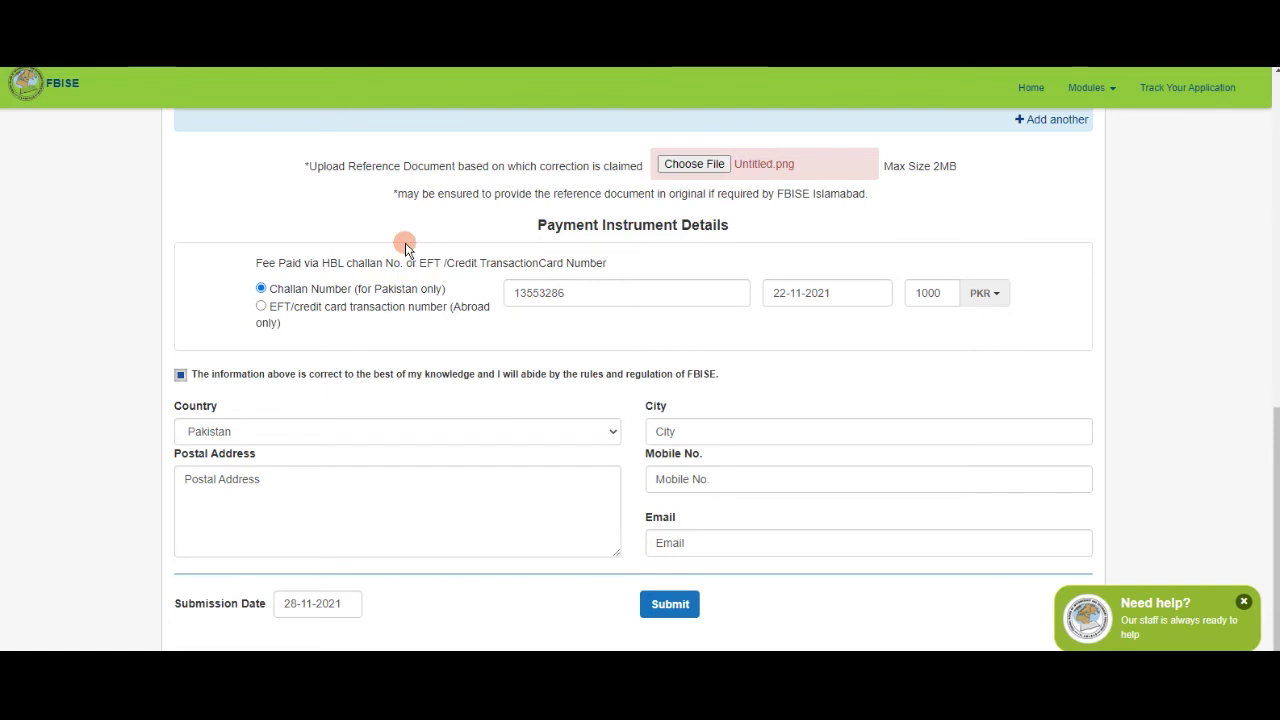
left_click(268, 433)
left_click(272, 436)
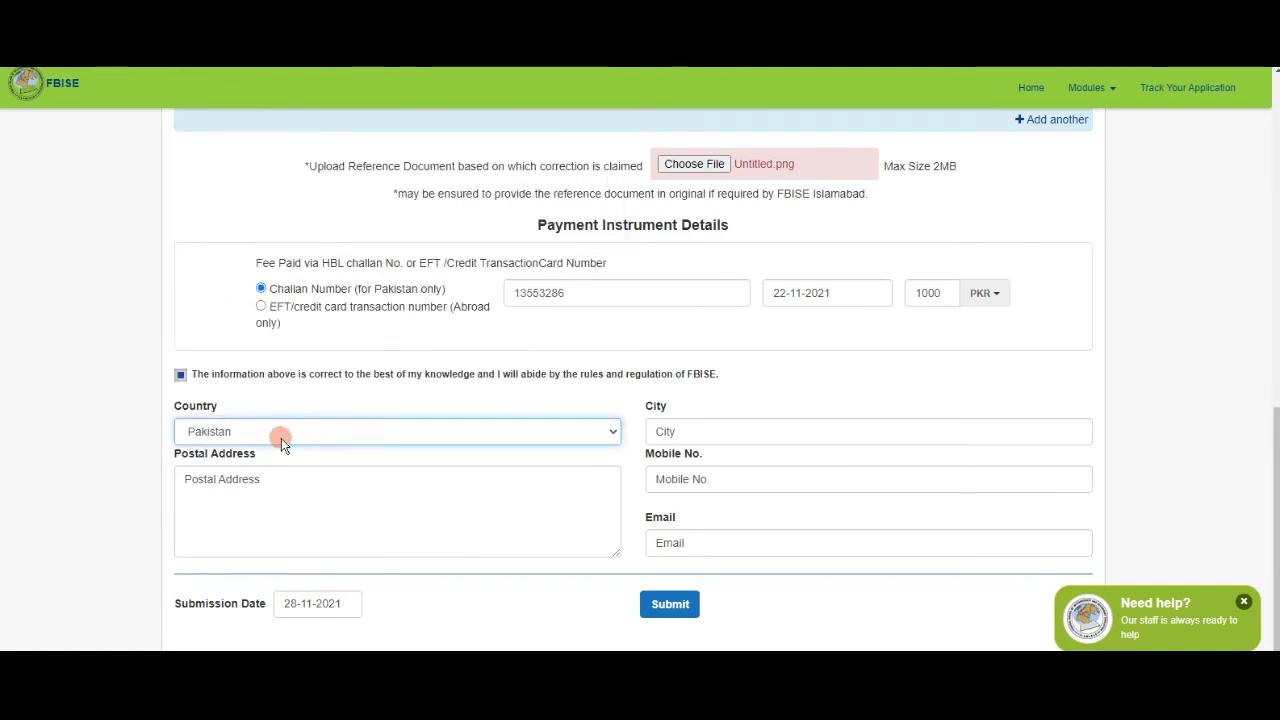
left_click(758, 433)
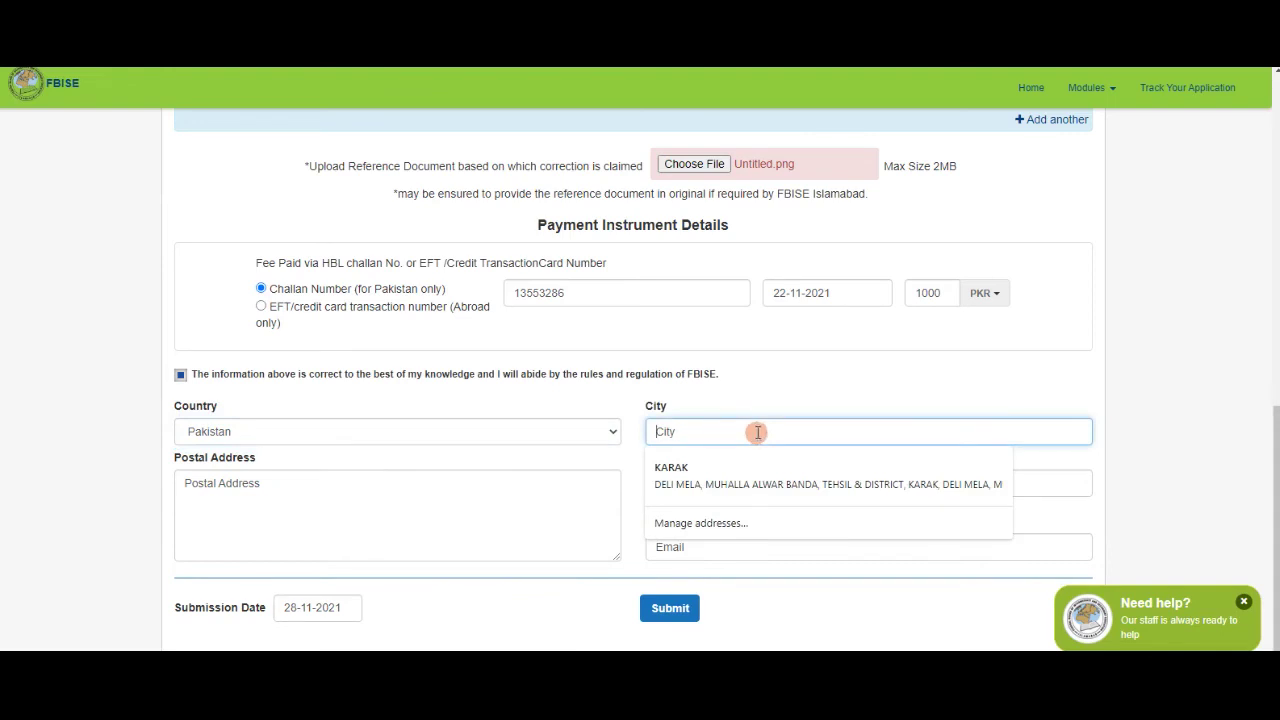
left_click(712, 374)
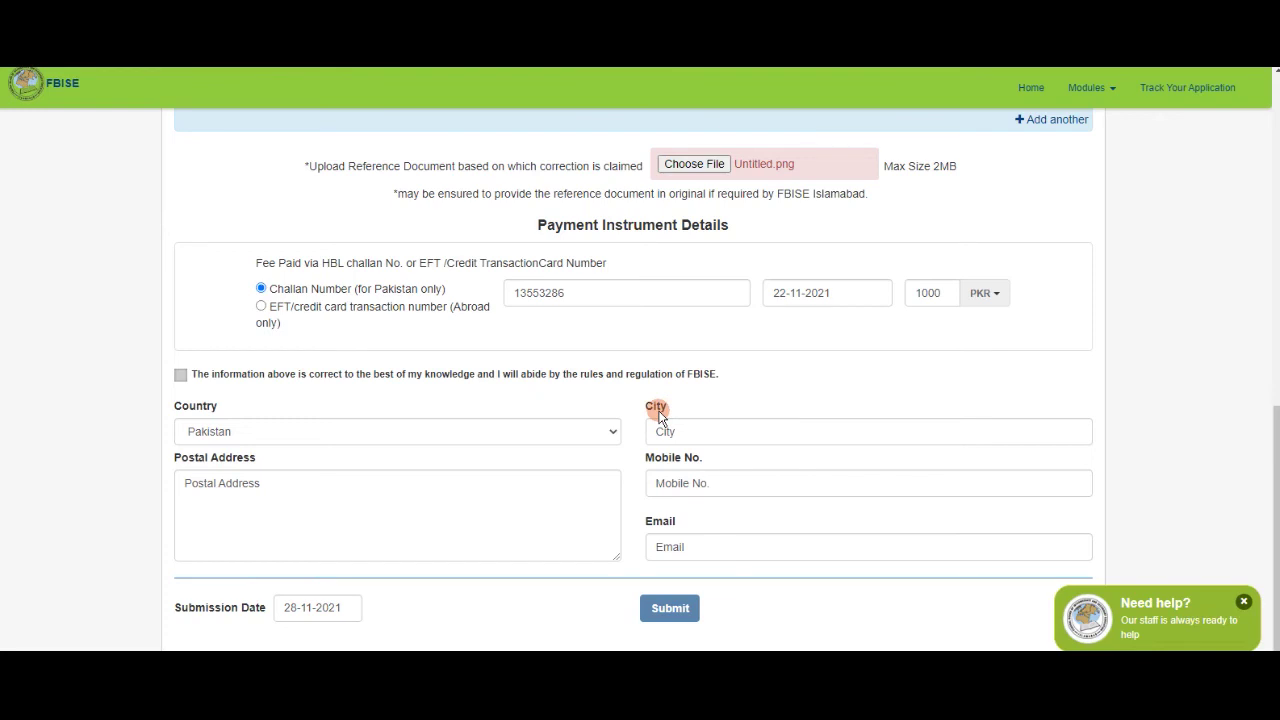
left_click(672, 431)
type("XYZ")
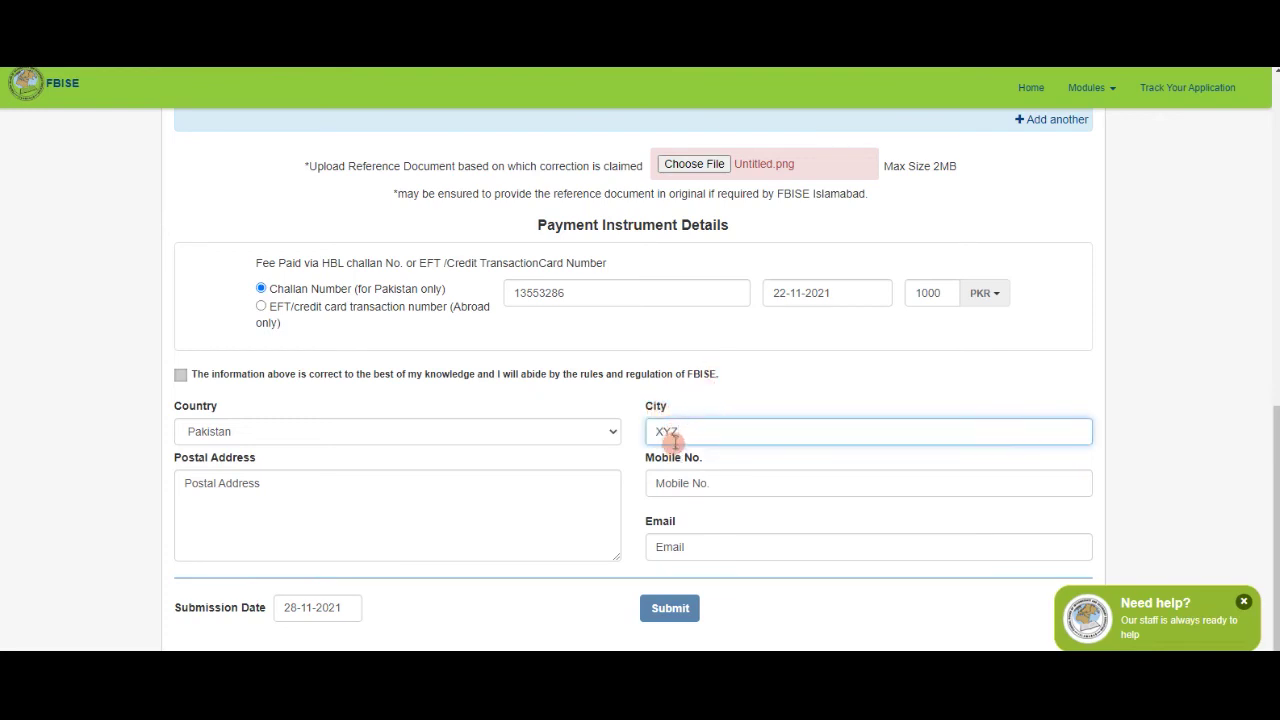
double_click(665, 431)
left_click(695, 401)
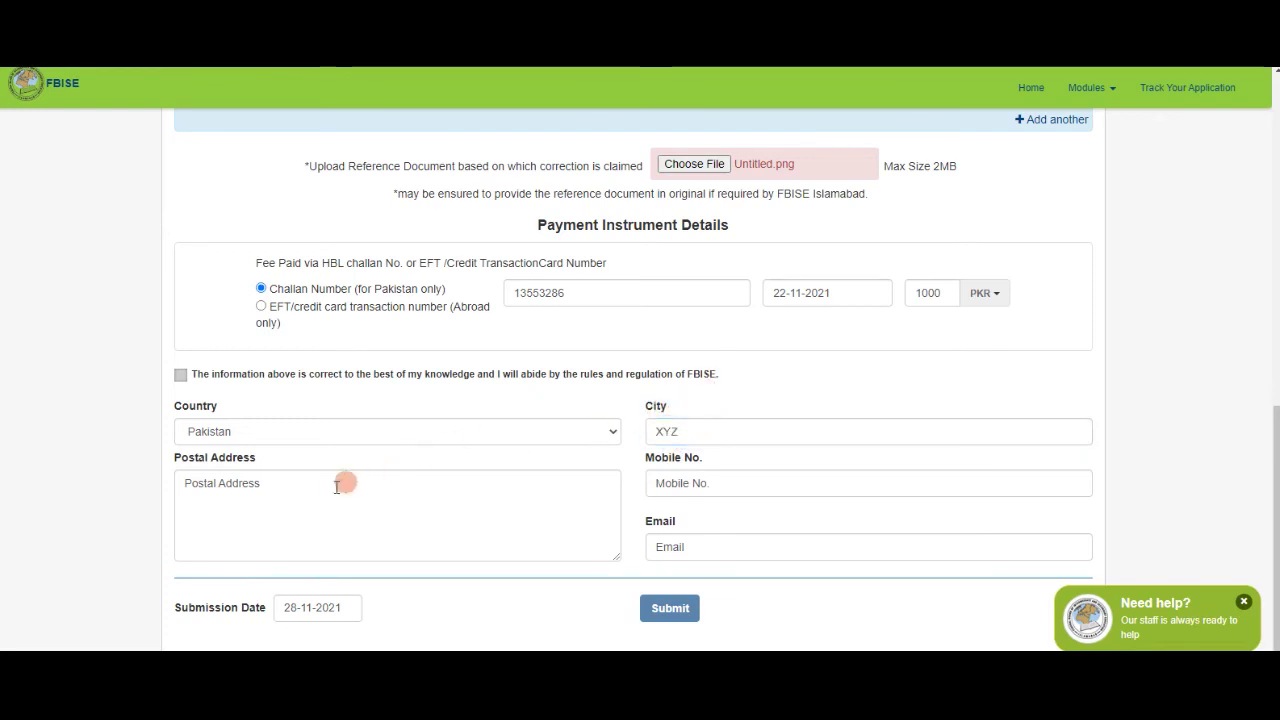
scroll(130, 460, "down", 1)
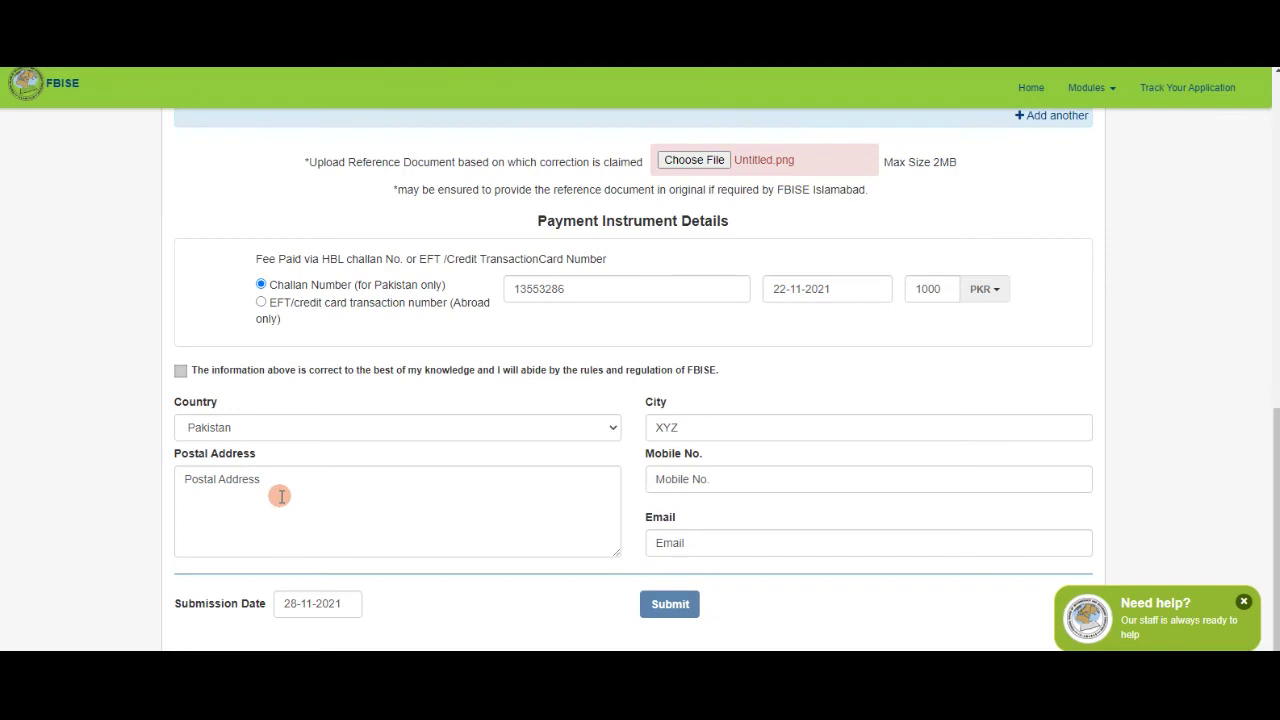
left_click(281, 496)
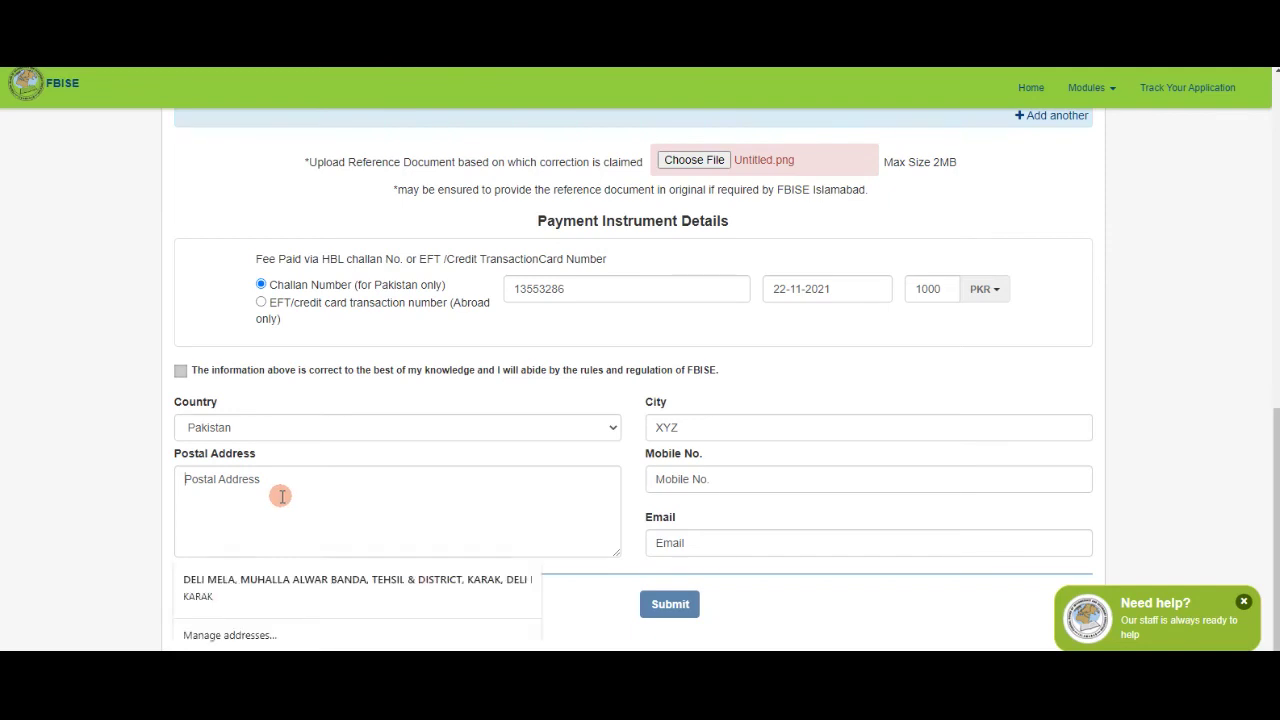
Enter XYZ as the postal address, then recheck the mobile number on the HBL challan PDF.
type("XYZ")
left_click_drag(207, 480, 160, 480)
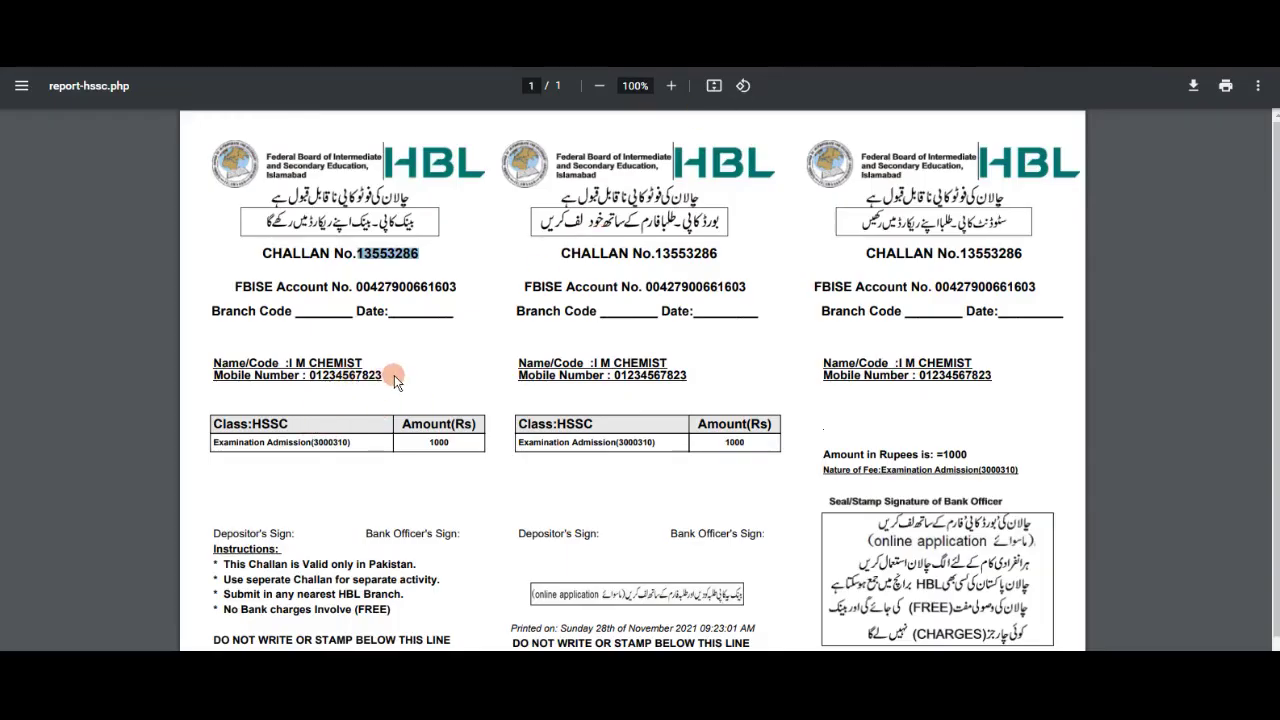
left_click(320, 374)
left_click_drag(304, 377, 395, 376)
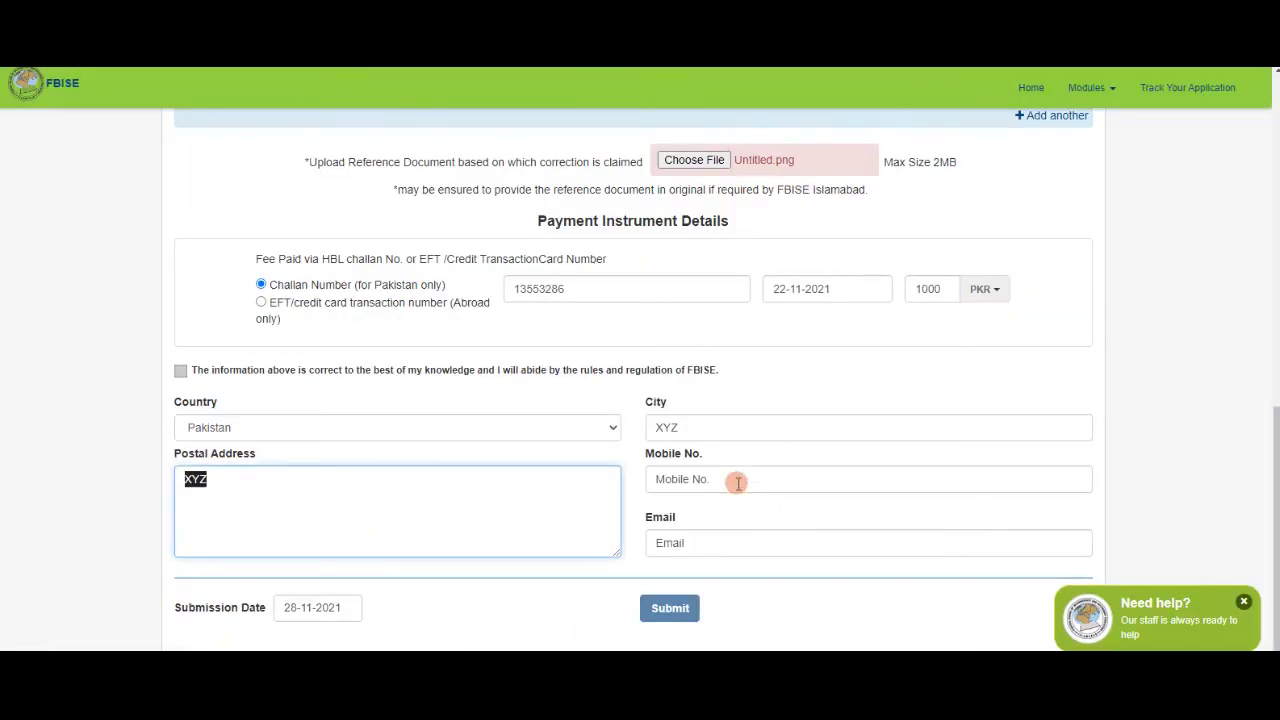
Fill in the mobile number as eleven zeros.
left_click(737, 483)
type("00000000000")
key("BackSpace")
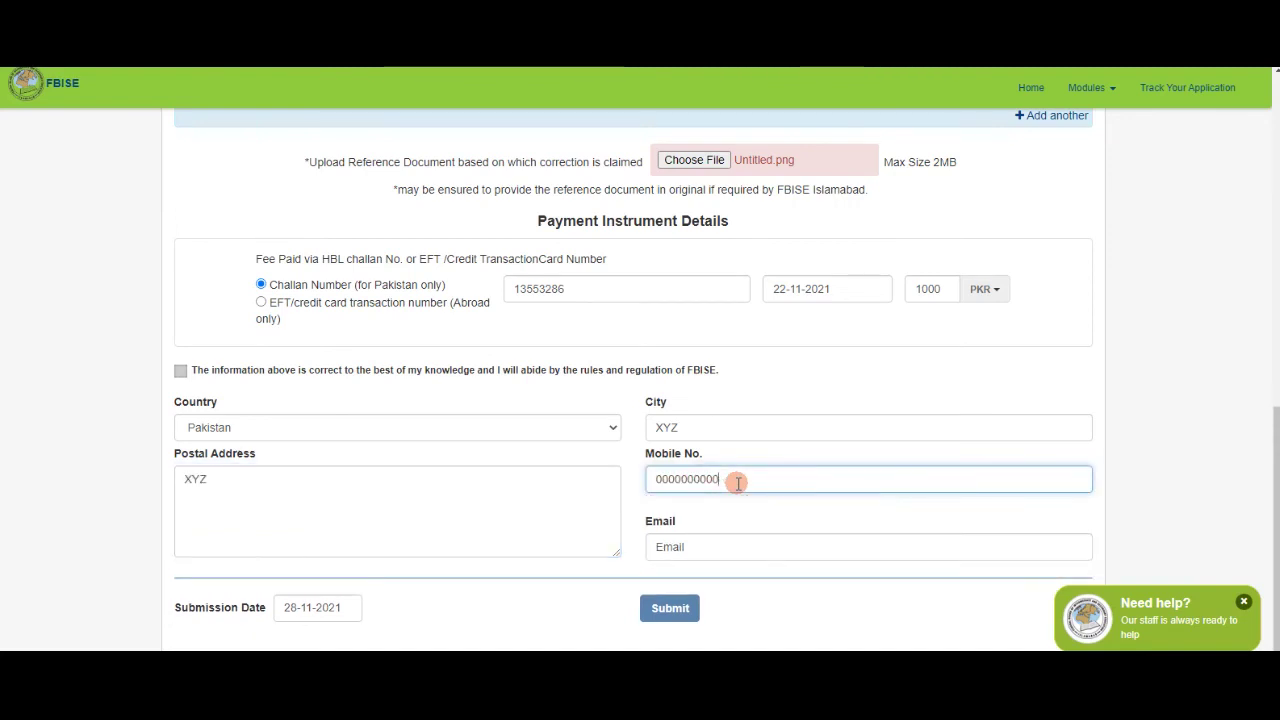
type("0")
left_click_drag(730, 479, 650, 479)
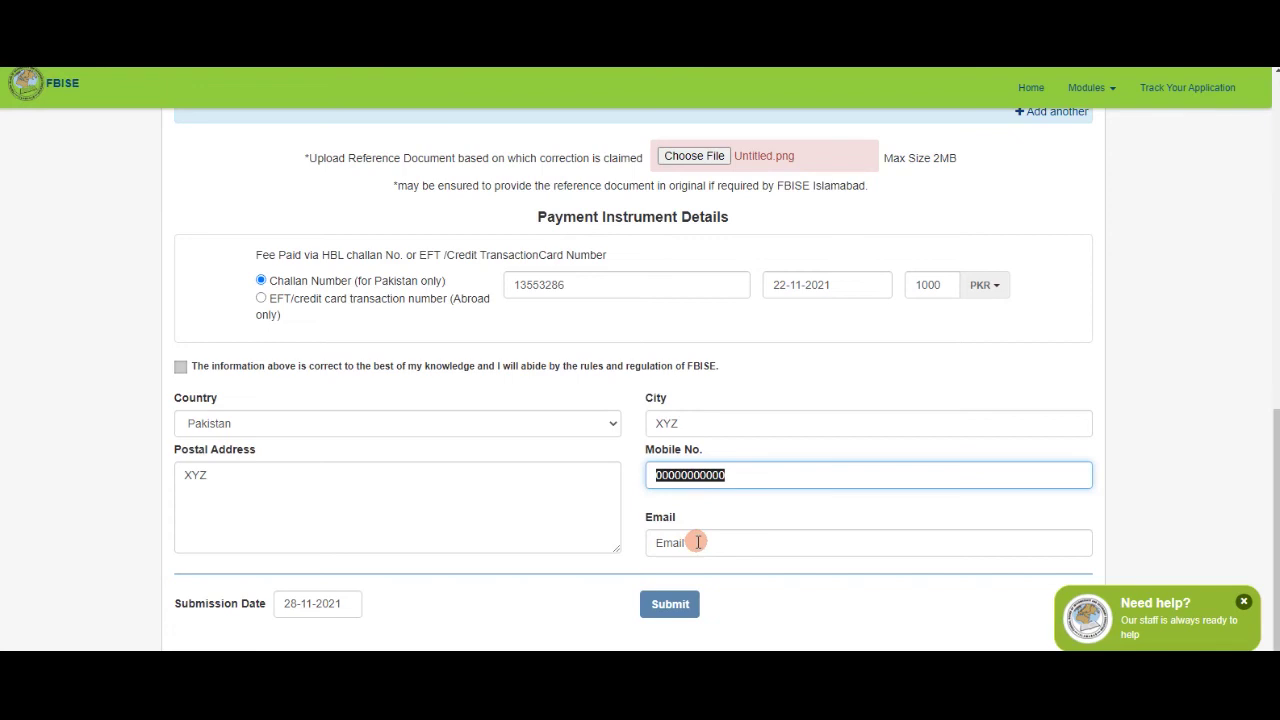
Enter the contact e-mail address, fix a missing letter, and submit the form.
left_click(679, 540)
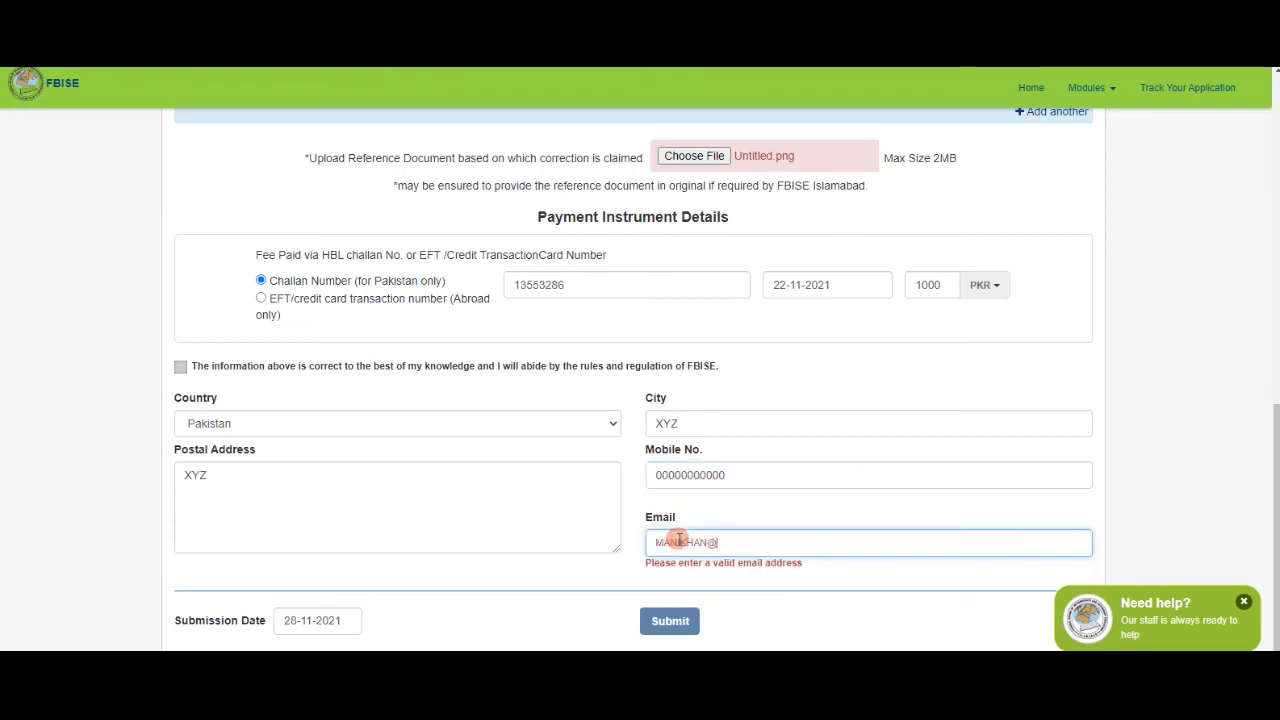
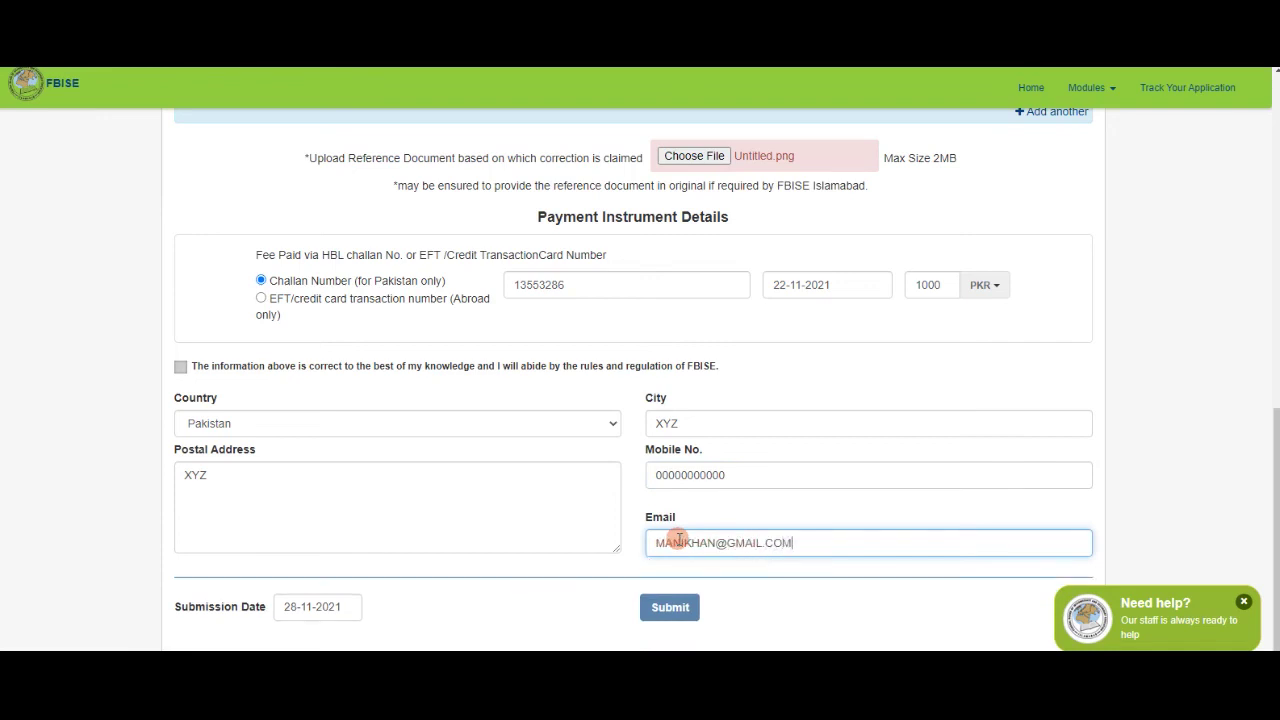
left_click(683, 542)
type("I")
left_click(713, 545)
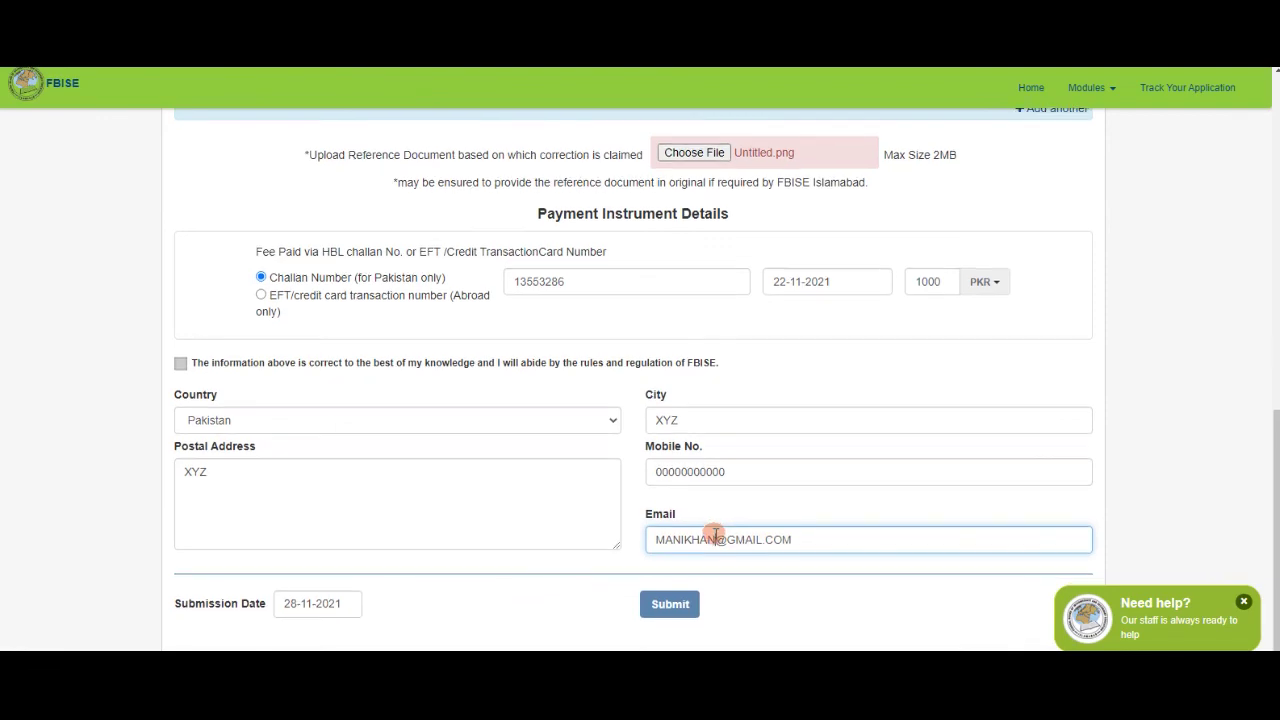
left_click(652, 612)
left_click(639, 471)
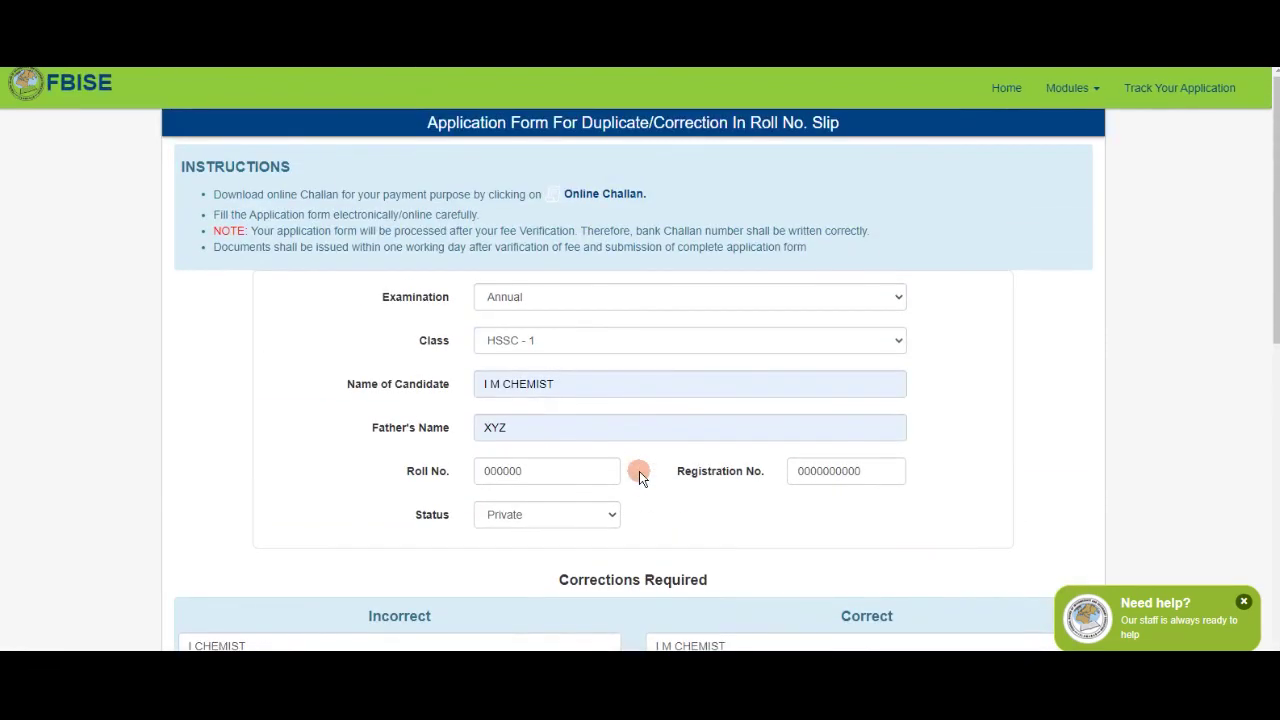
Submit the HSSC-1 Roll No Slip correction form and confirm submission to get a tracking ID.
scroll(639, 471, "down", 5)
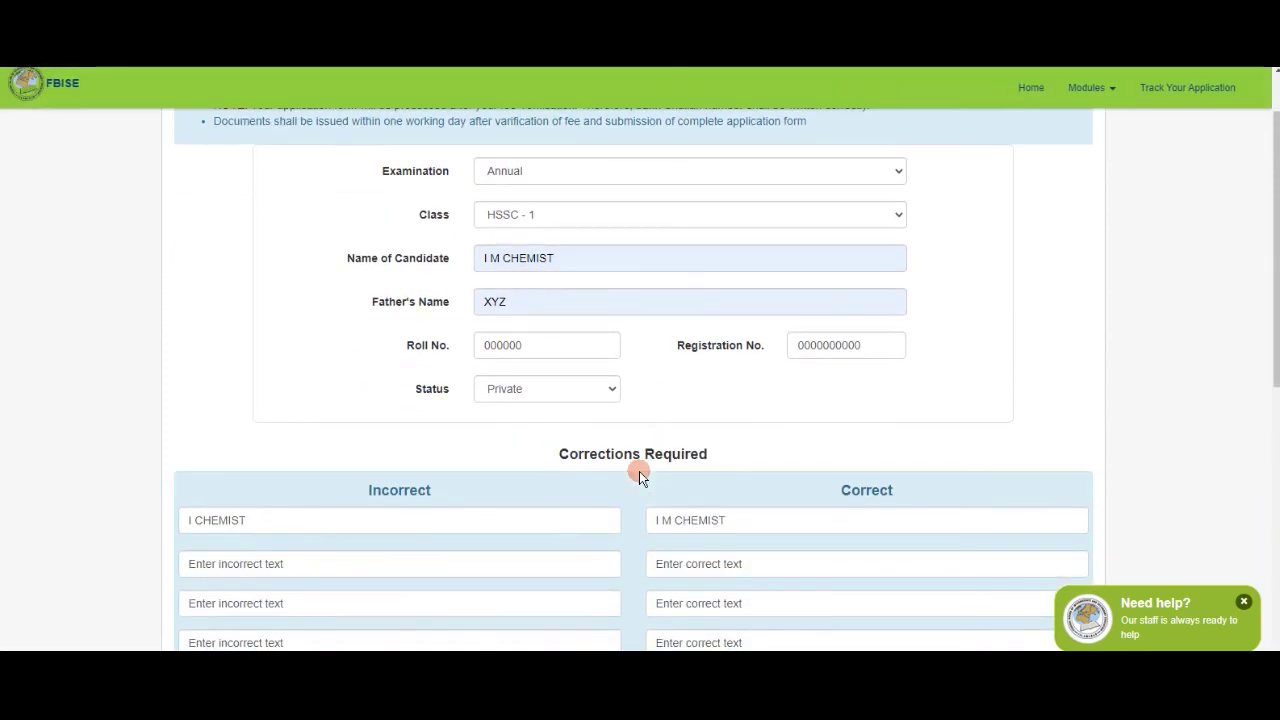
scroll(639, 471, "down", 4)
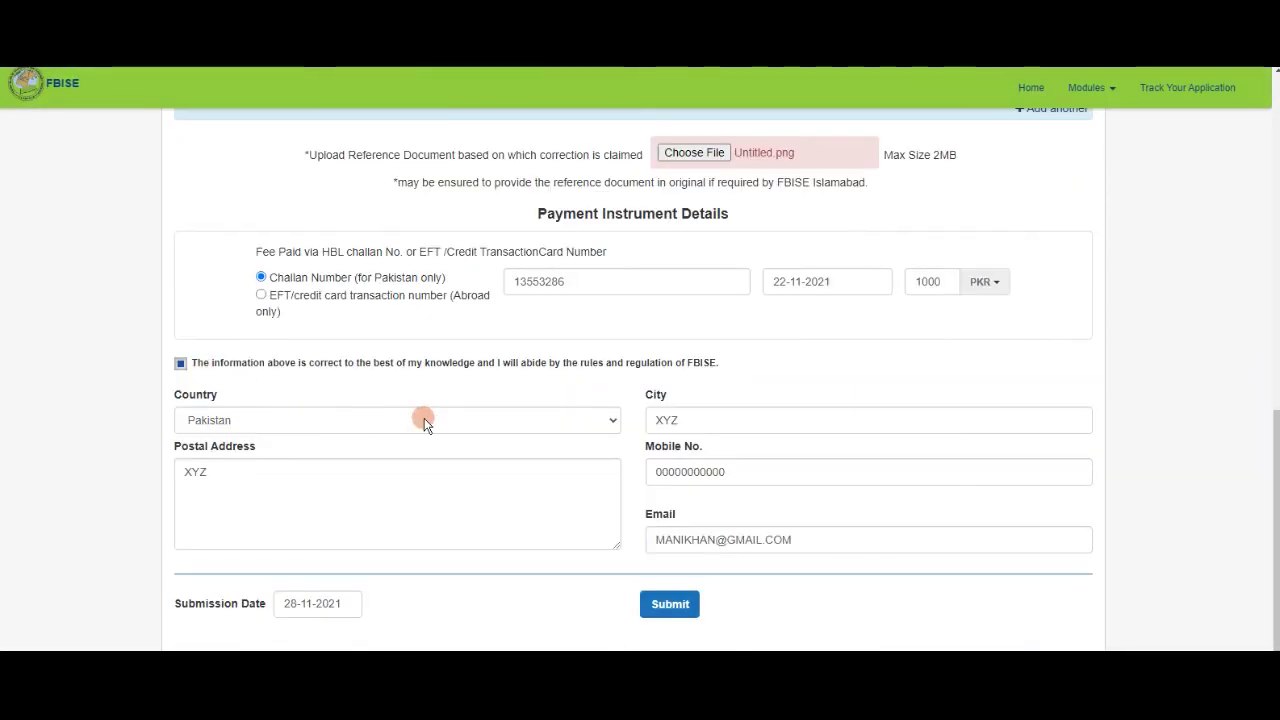
left_click(675, 610)
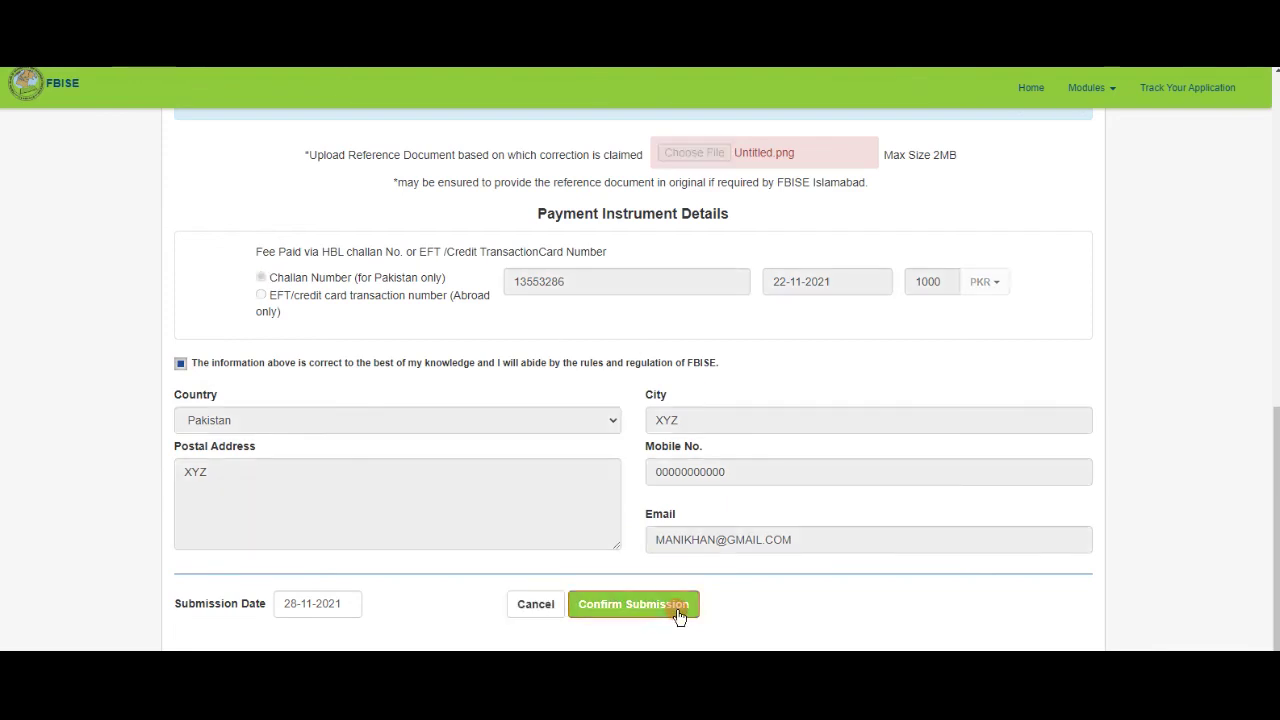
left_click(596, 605)
left_click(375, 606)
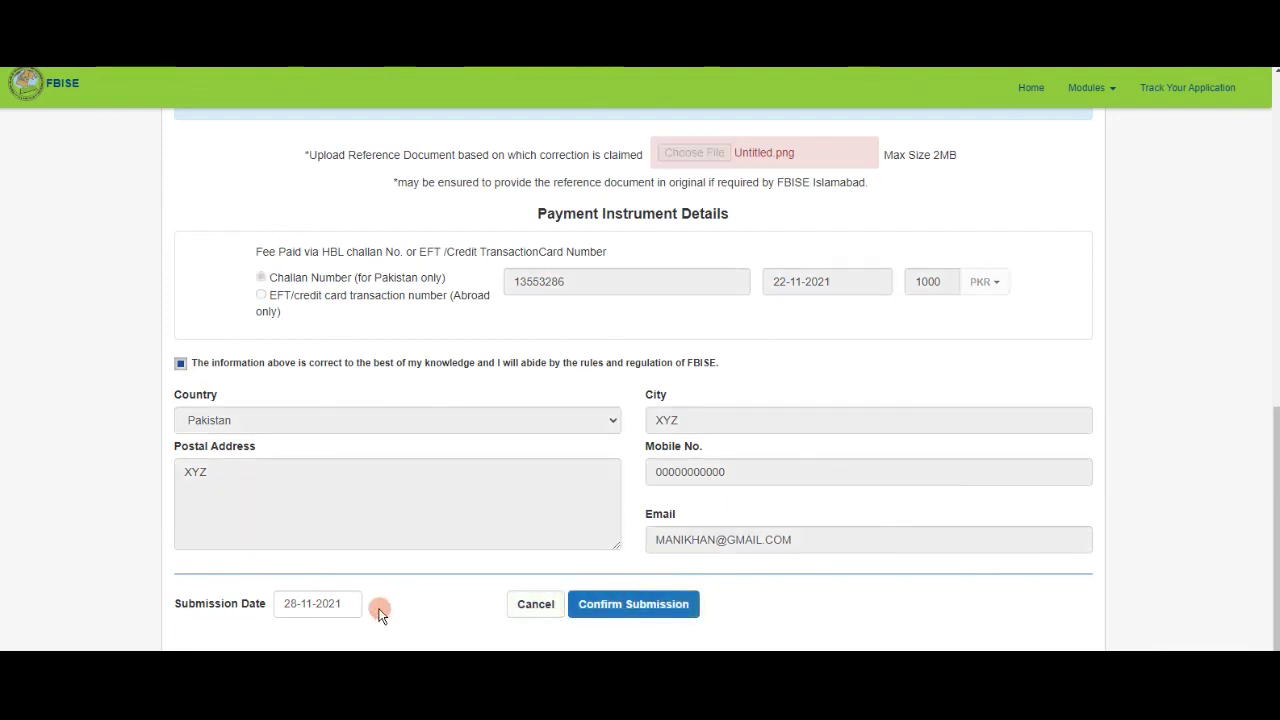
left_click(613, 606)
left_click(635, 540)
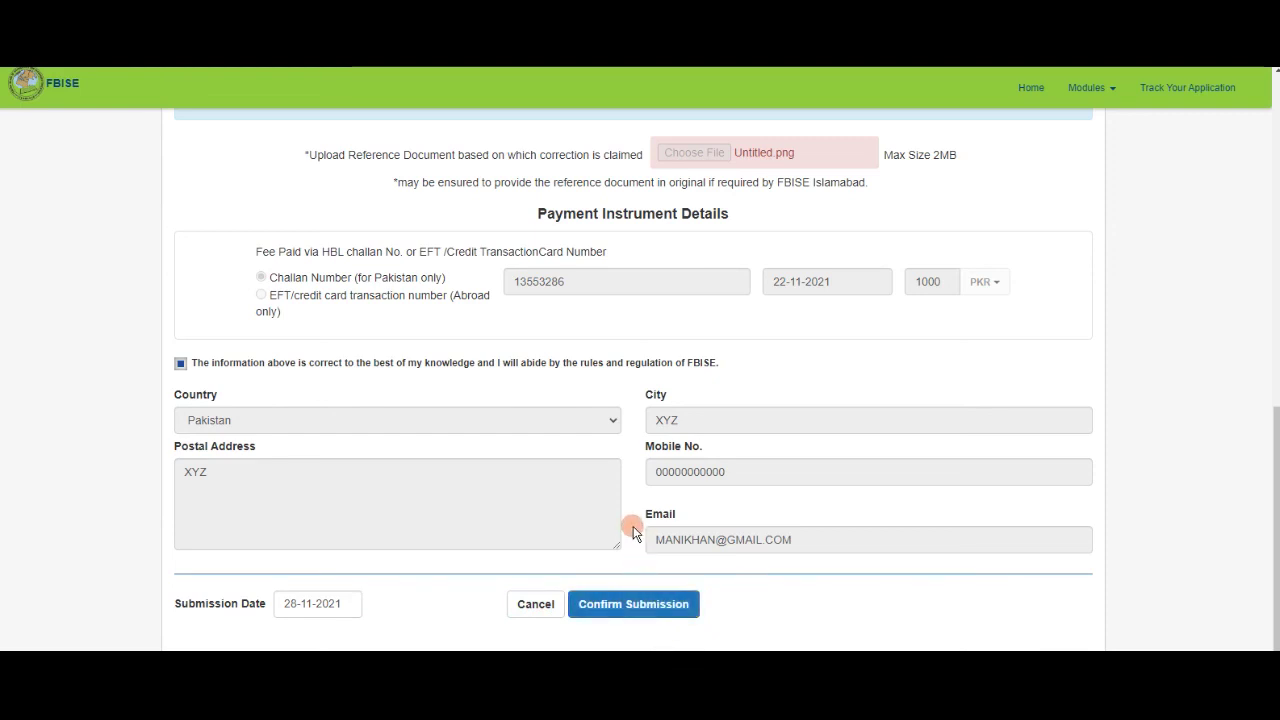
left_click(636, 615)
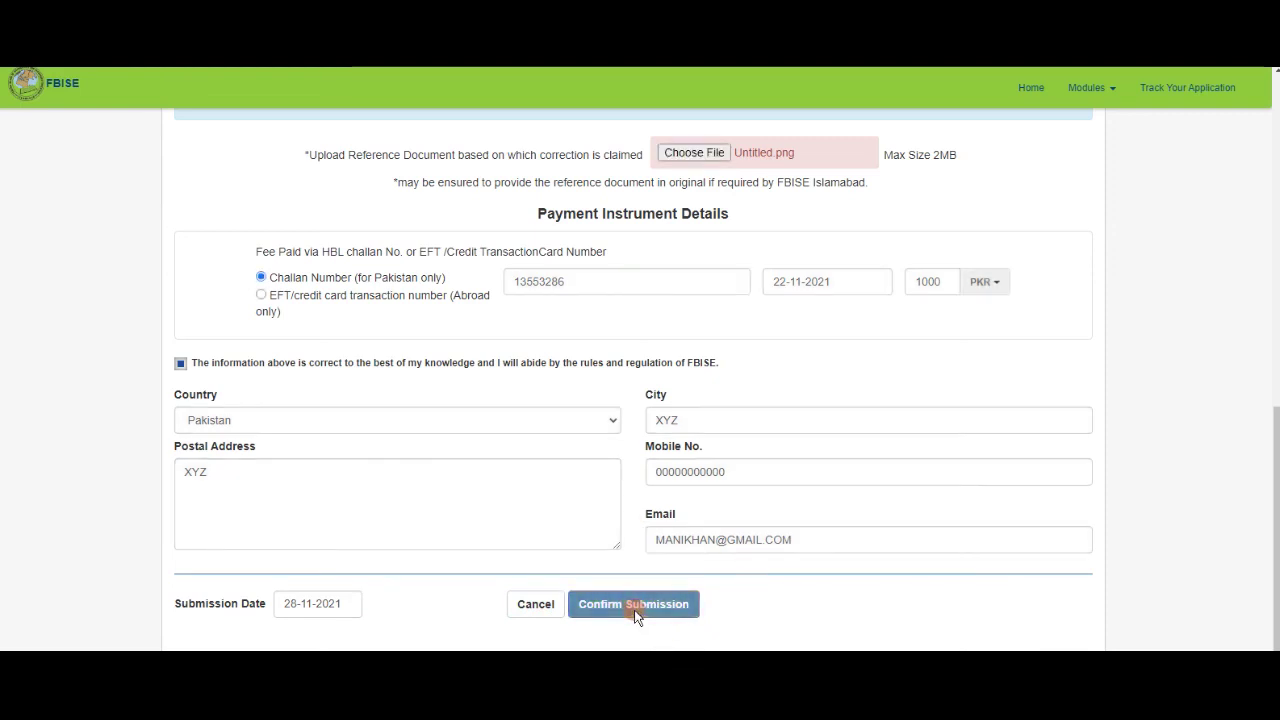
left_click(640, 420)
left_click(546, 200)
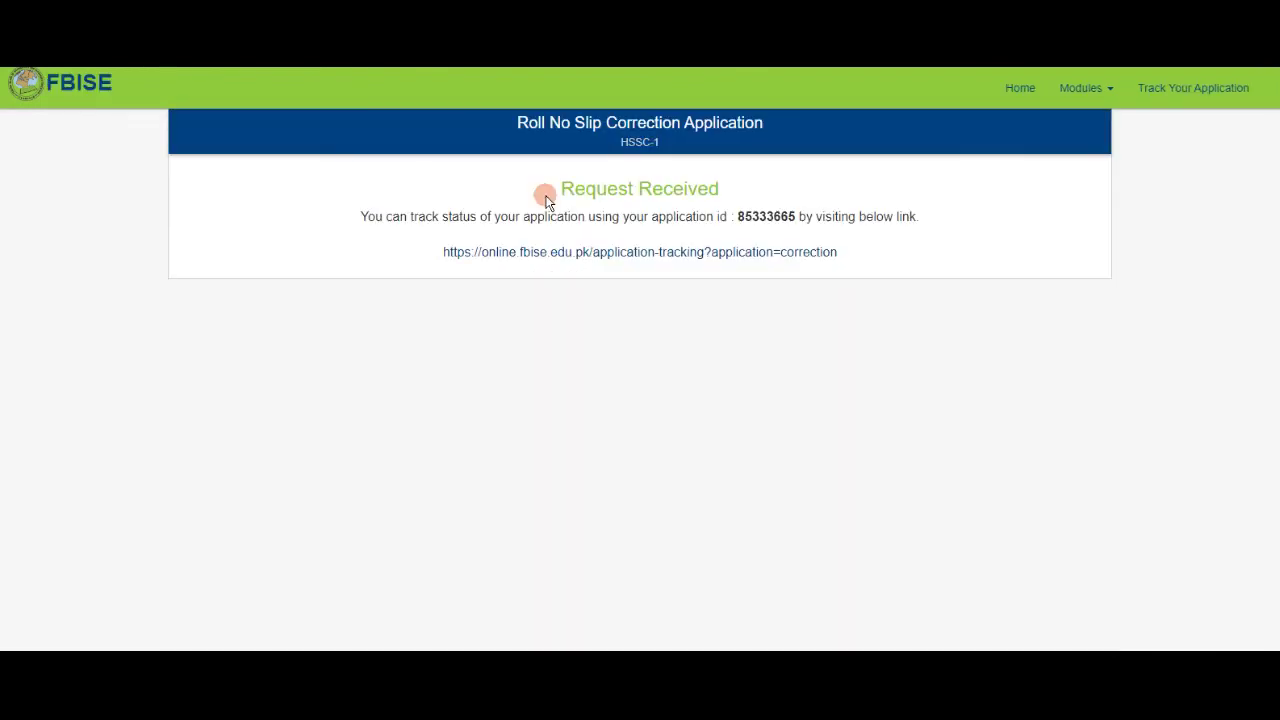
Copy the application ID from the Request Received page and go to Application Tracking.
left_click(740, 216)
left_click_drag(740, 216, 800, 230)
key("ctrl+c")
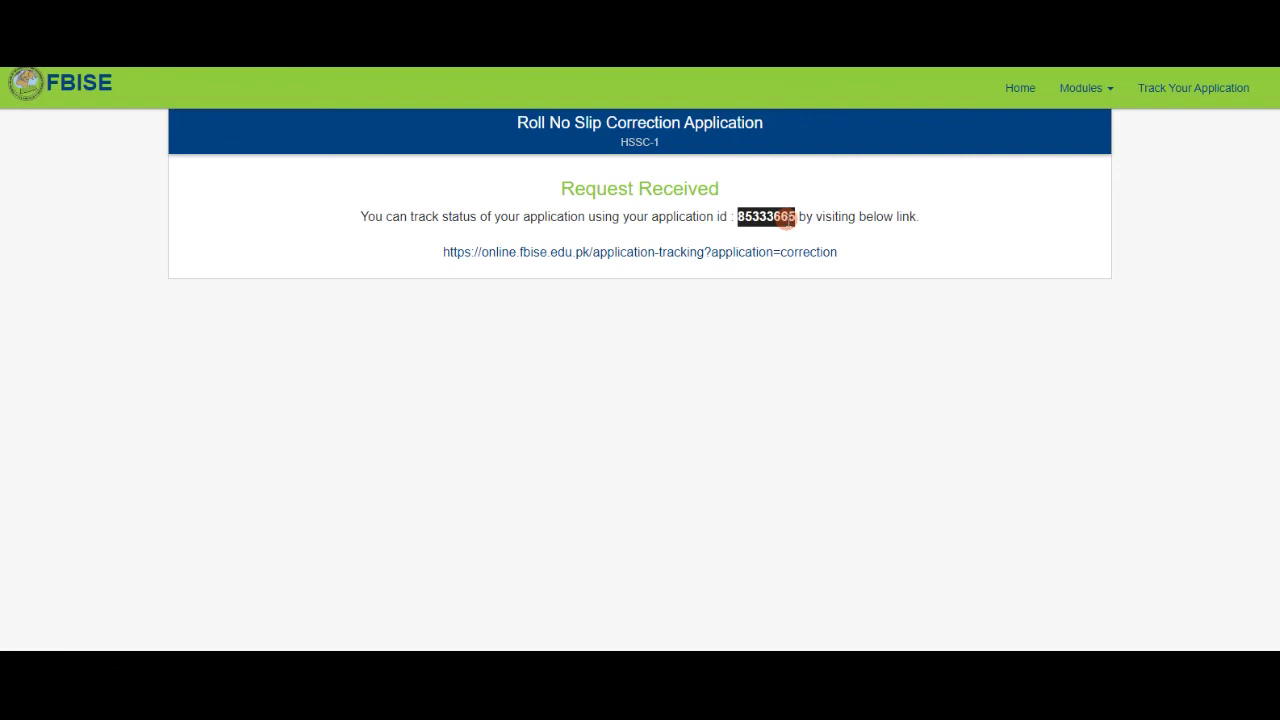
right_click(787, 220)
left_click(803, 232)
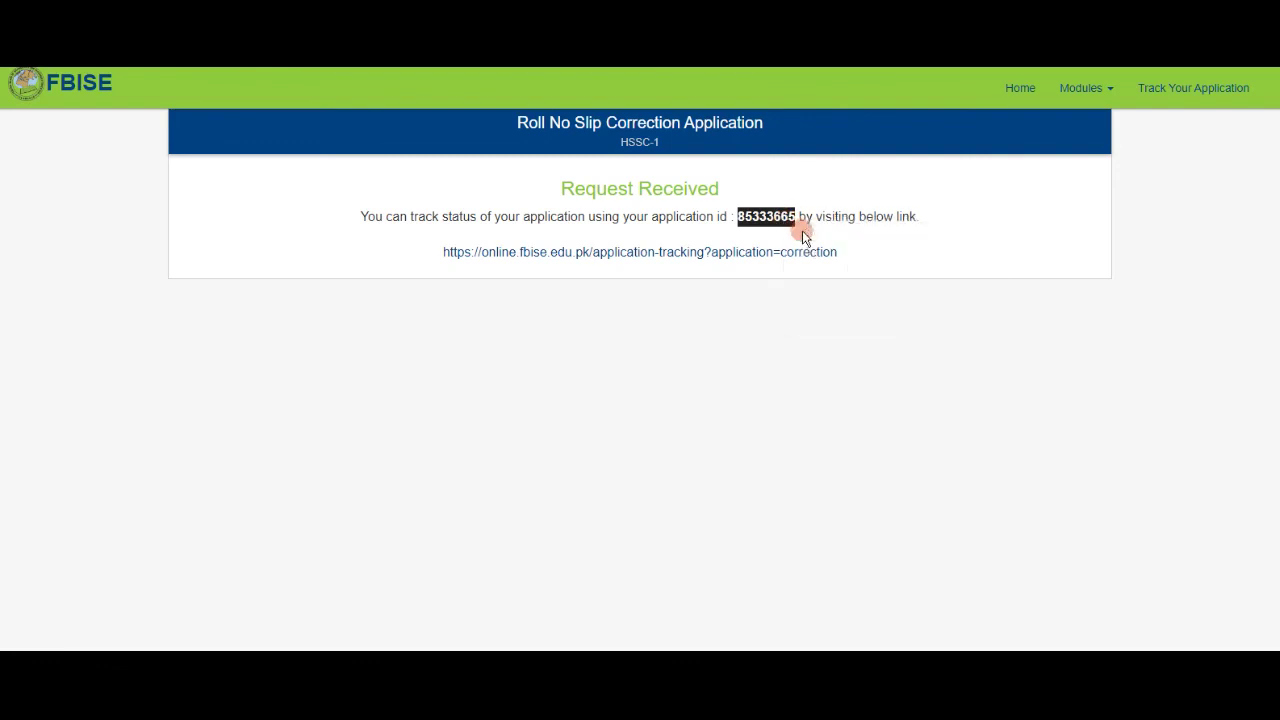
left_click(684, 259)
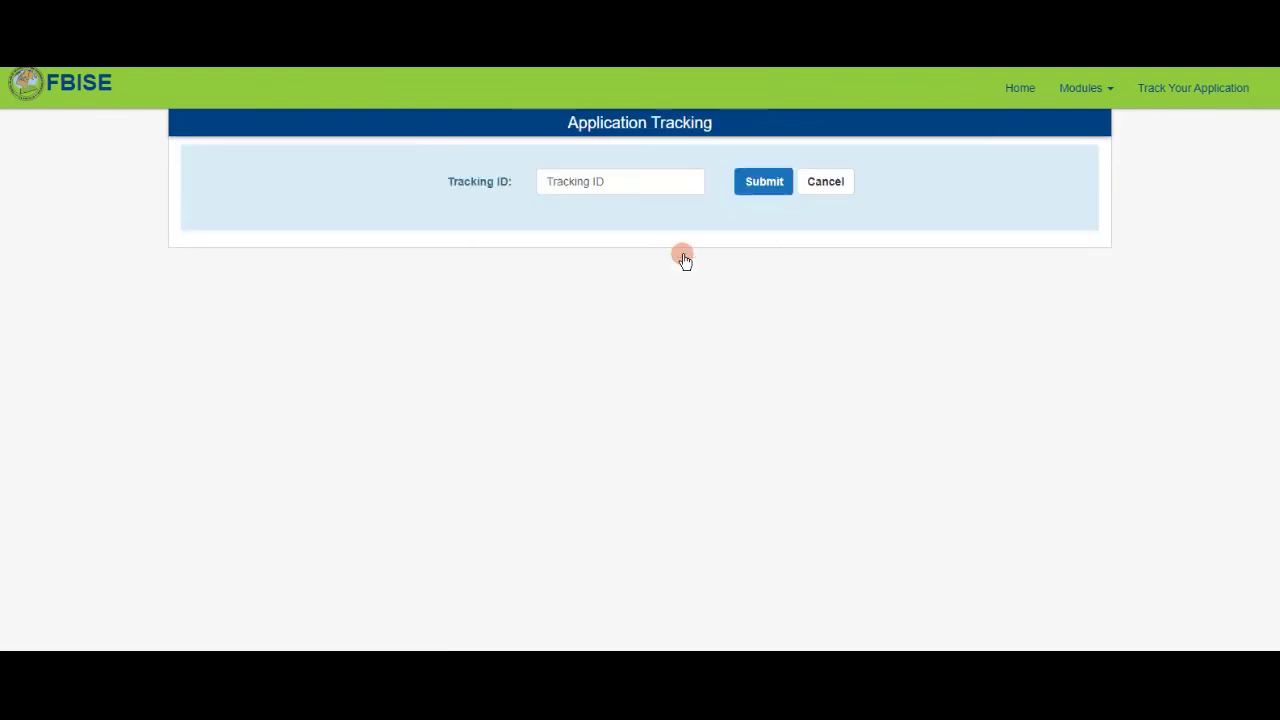
Paste the application ID as the Tracking ID and check its status: 'Application being process'.
left_click(627, 184)
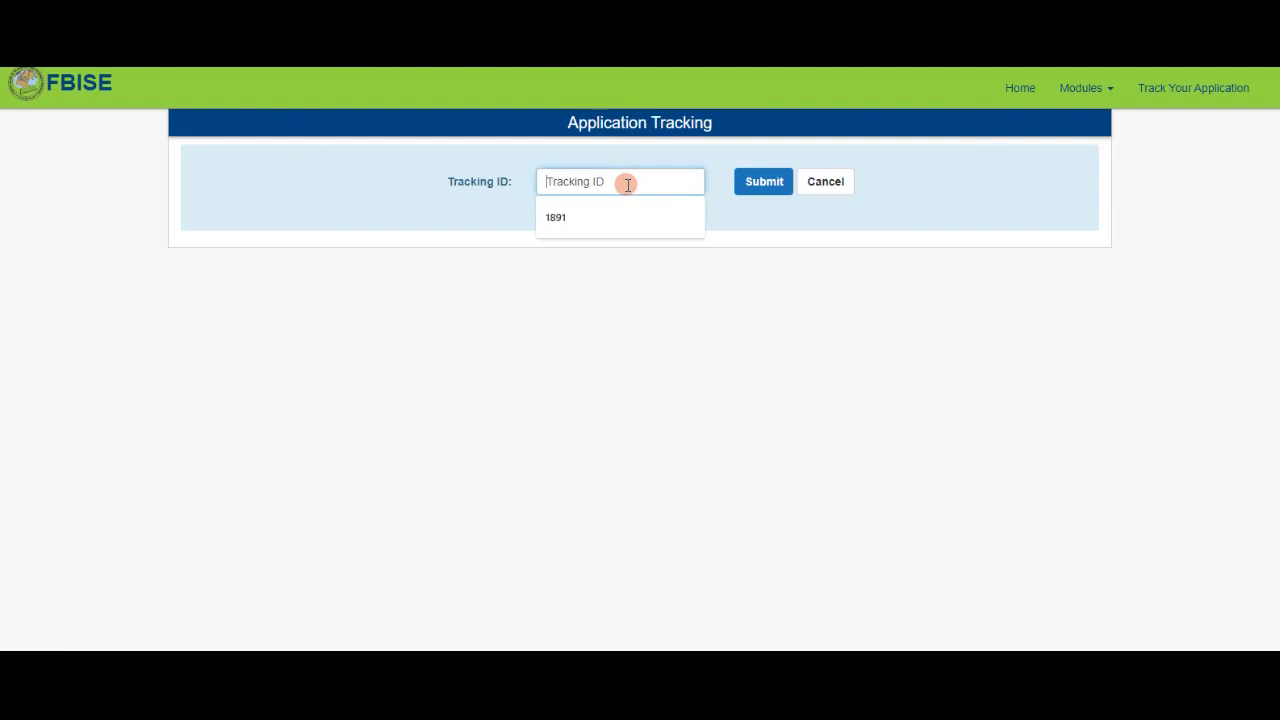
key("ctrl+v")
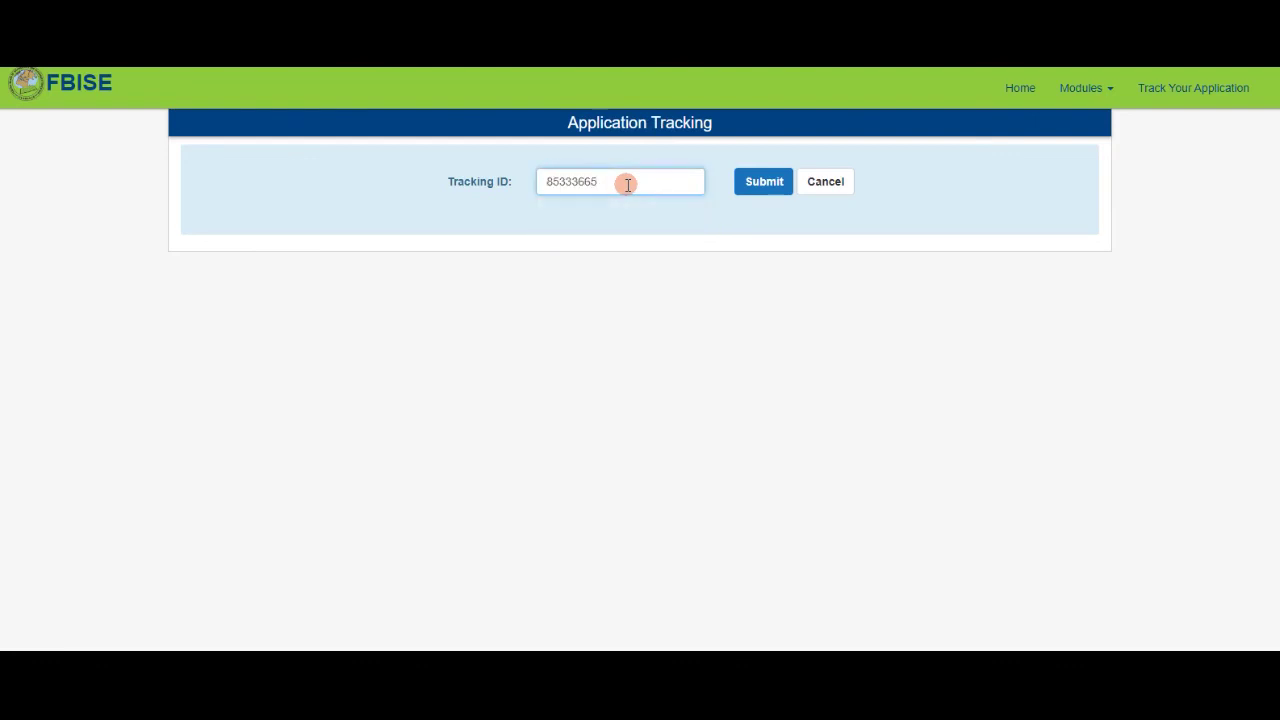
left_click(765, 184)
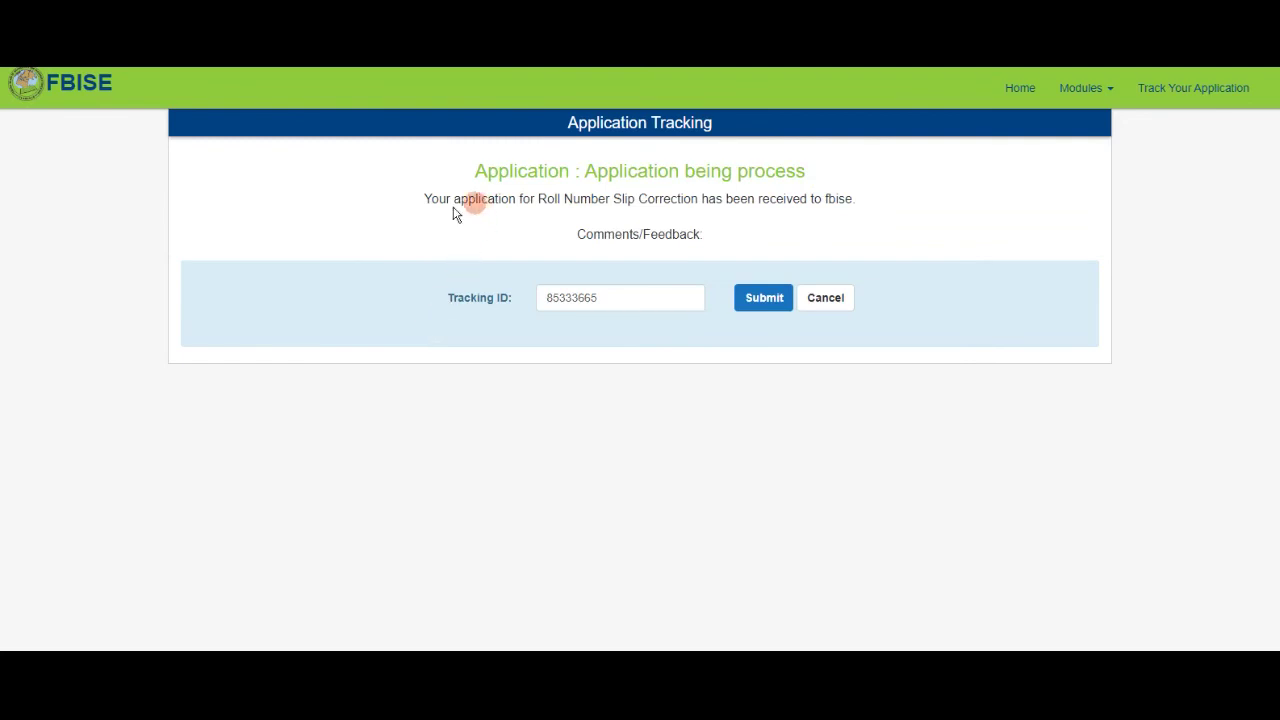
left_click_drag(425, 199, 867, 218)
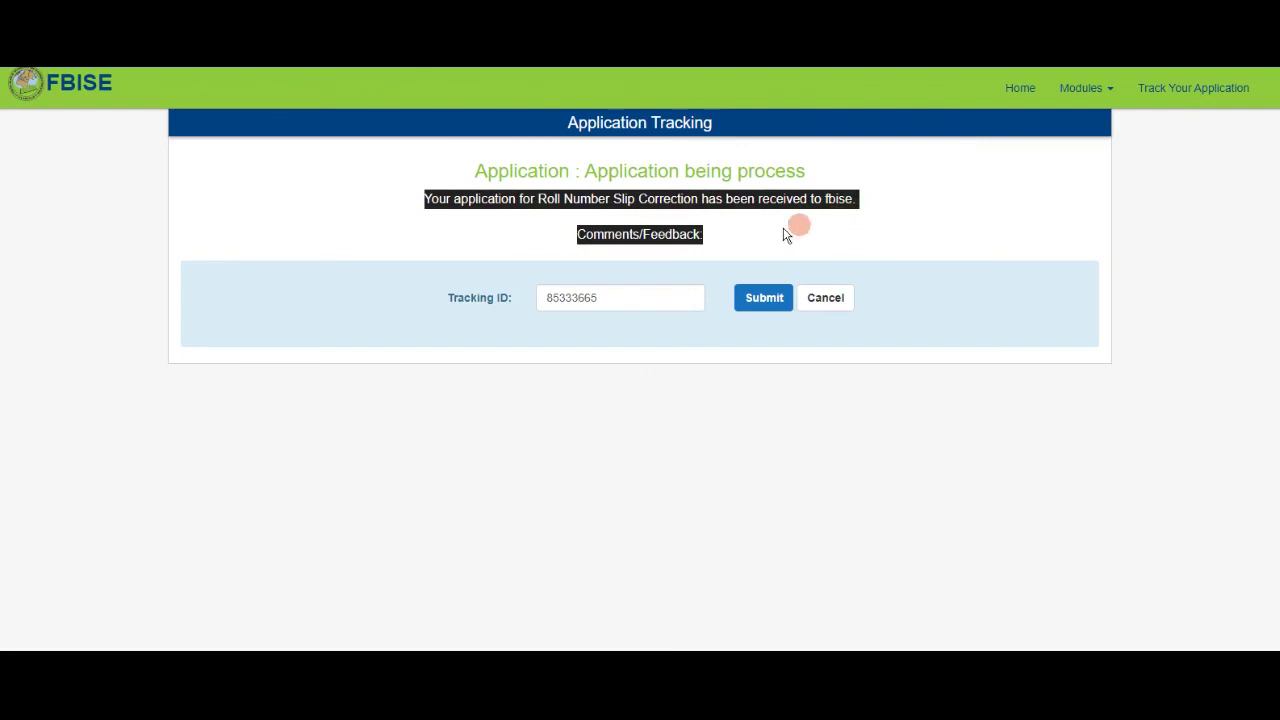
left_click(708, 237)
left_click_drag(578, 236, 676, 247)
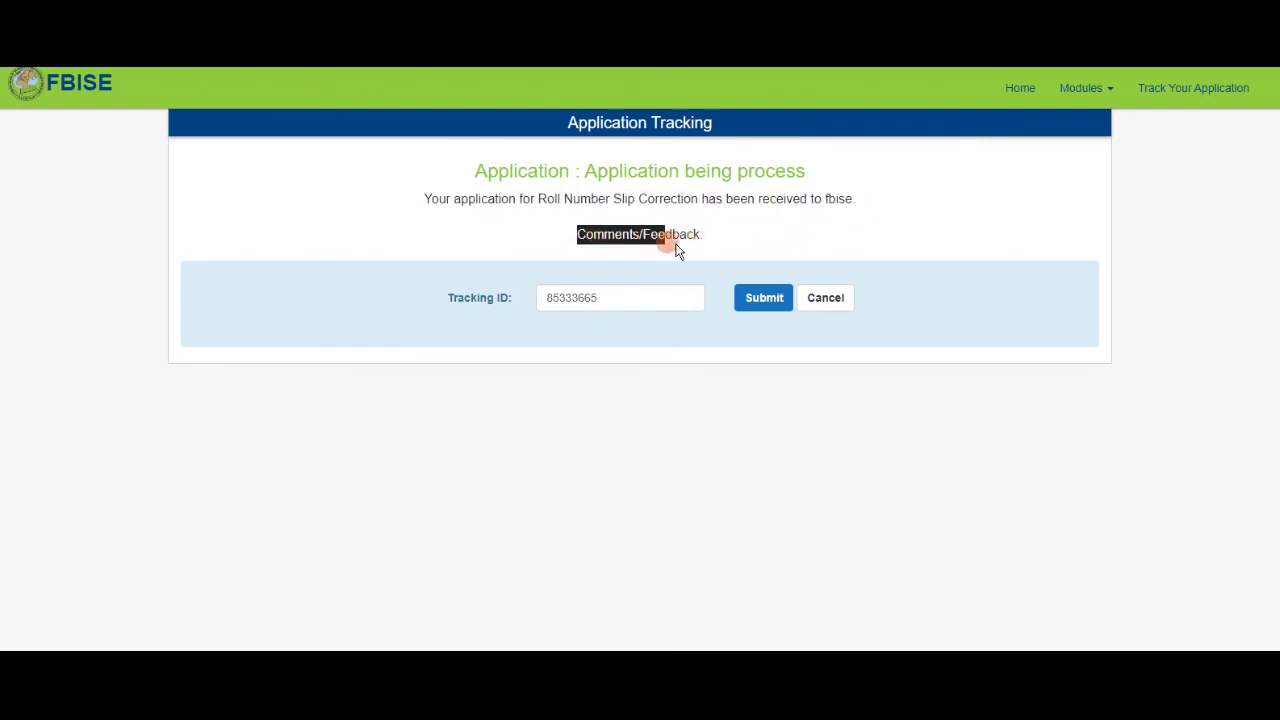
left_click(720, 240)
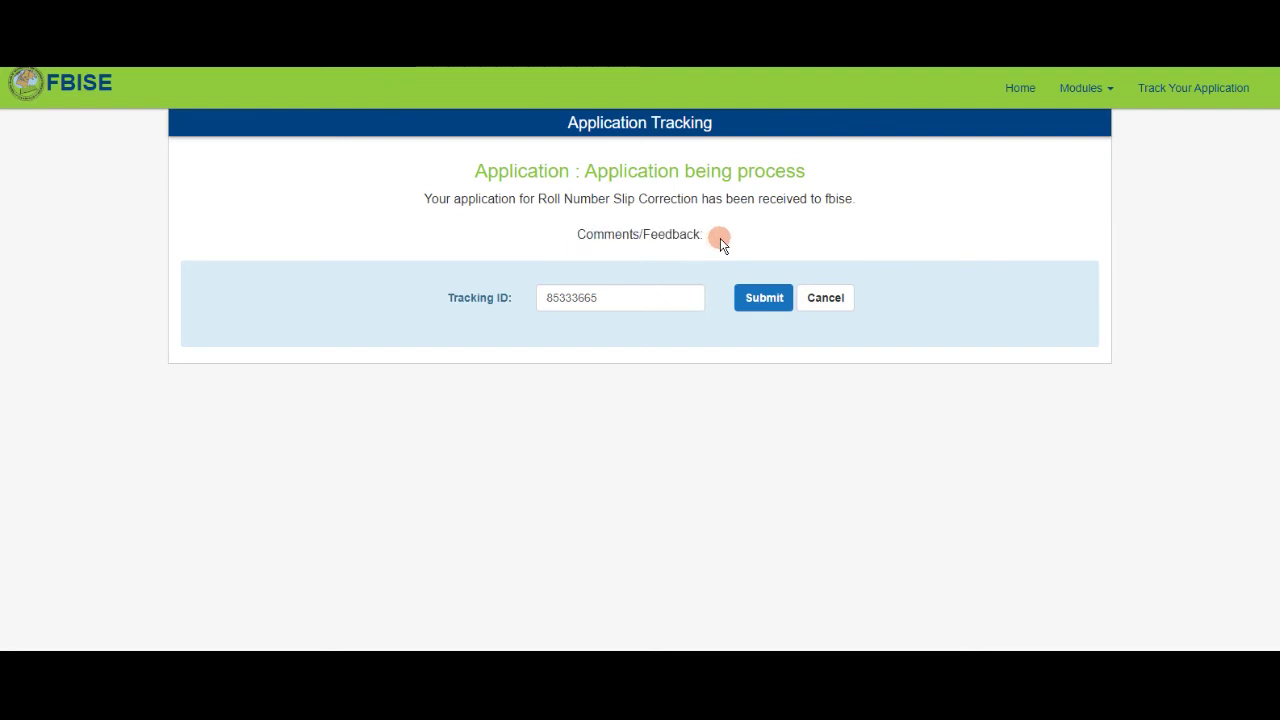